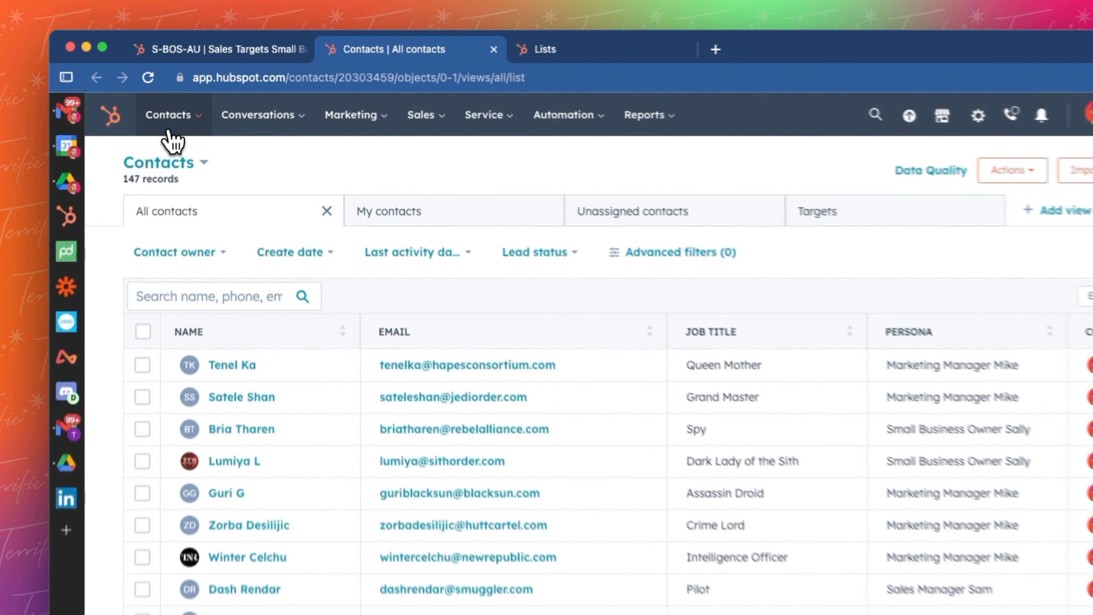
- Open the Contacts page with all contact records
click(189, 98)
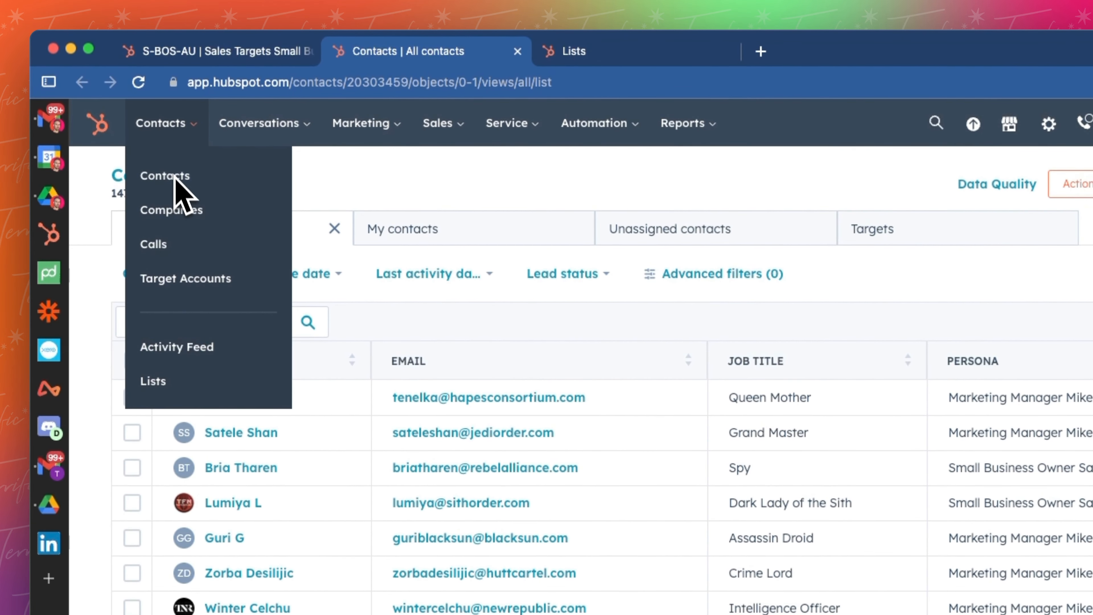
click(169, 175)
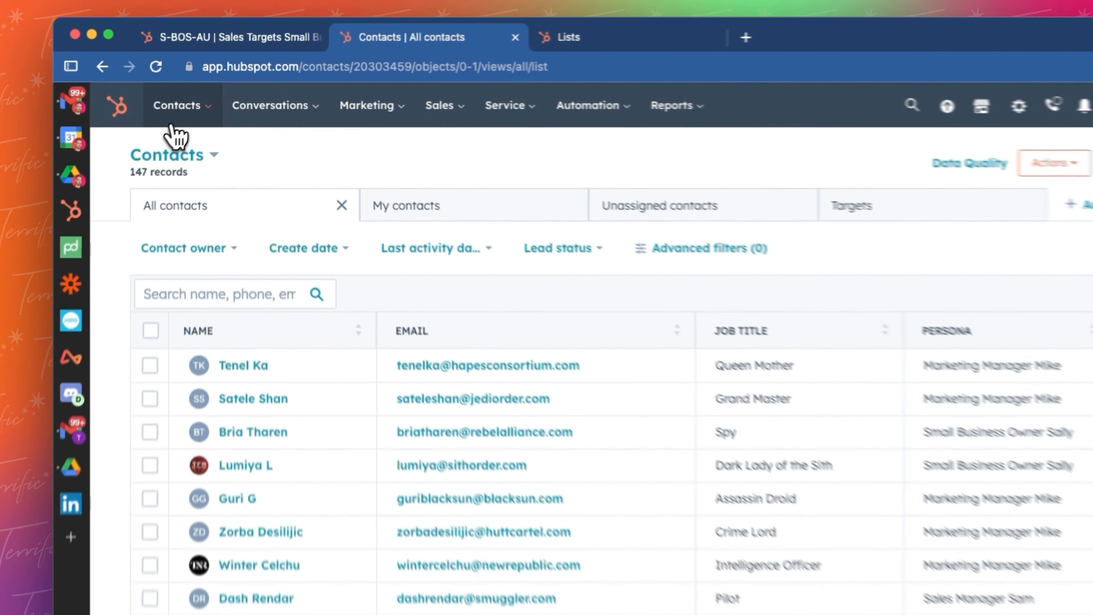
- Open the Lists page in a separate browser tab and view the existing lists
click(192, 93)
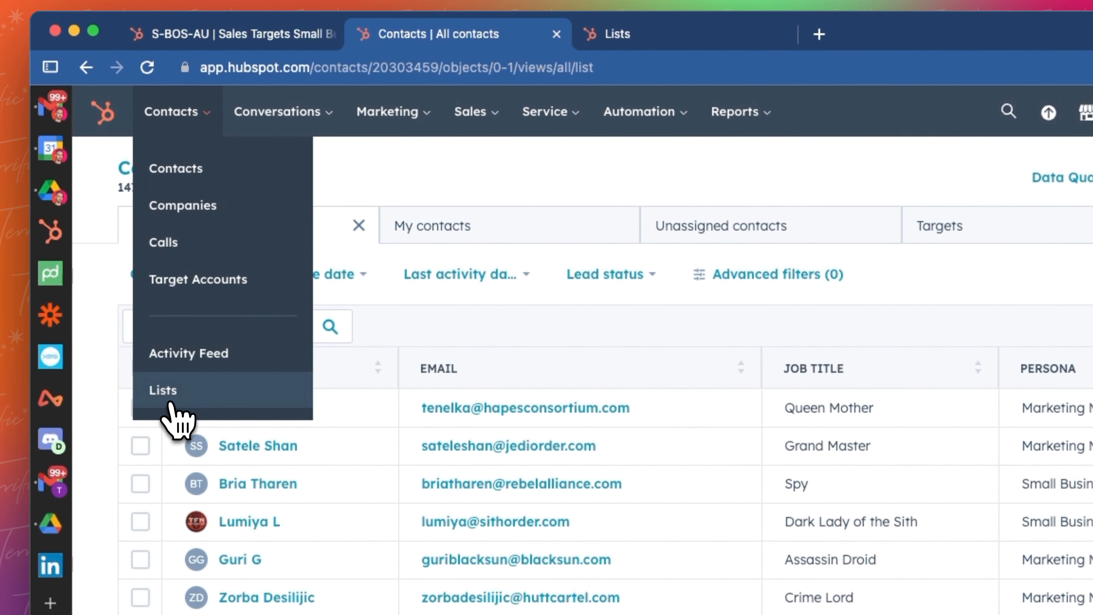
super+click(173, 403)
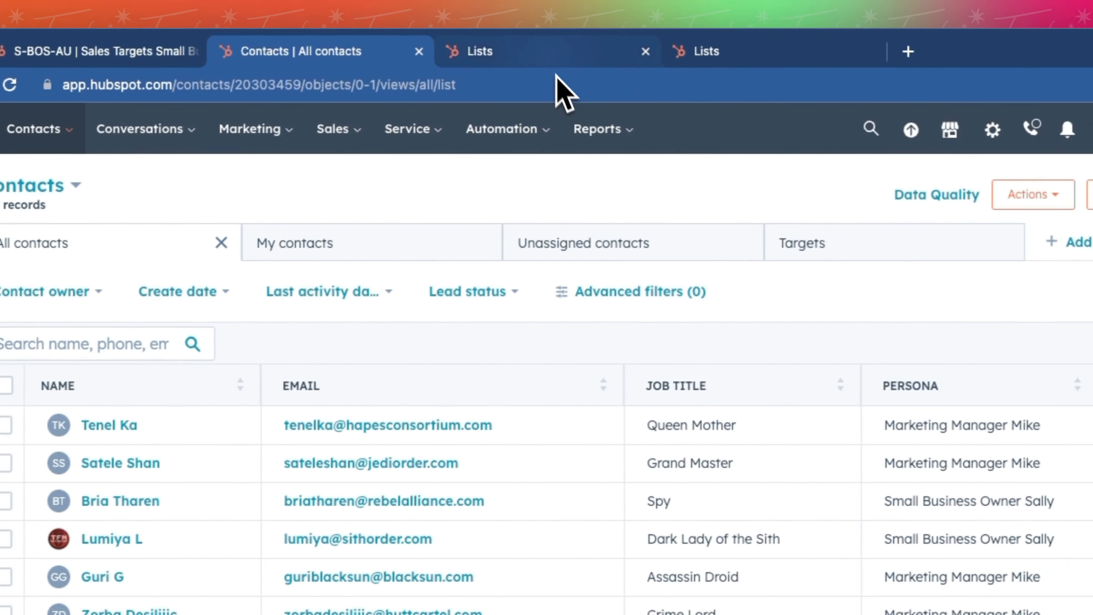
click(590, 59)
click(695, 56)
click(645, 52)
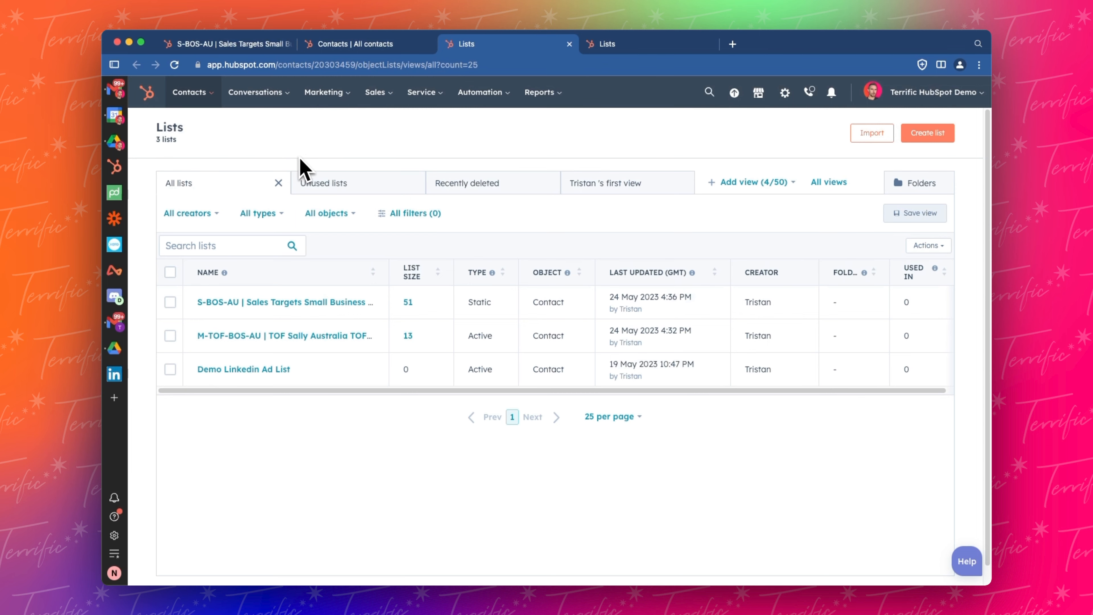
- Return to the all-contacts view and look through its records
click(344, 43)
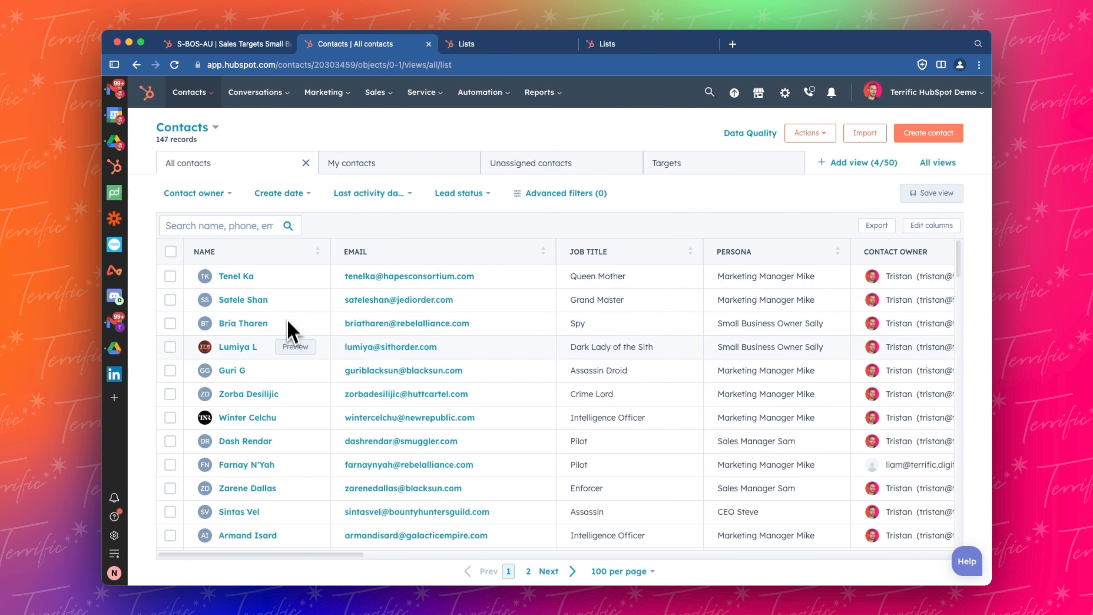
scroll(297, 407, down, 1)
scroll(295, 406, down, 1)
scroll(288, 430, up, 2)
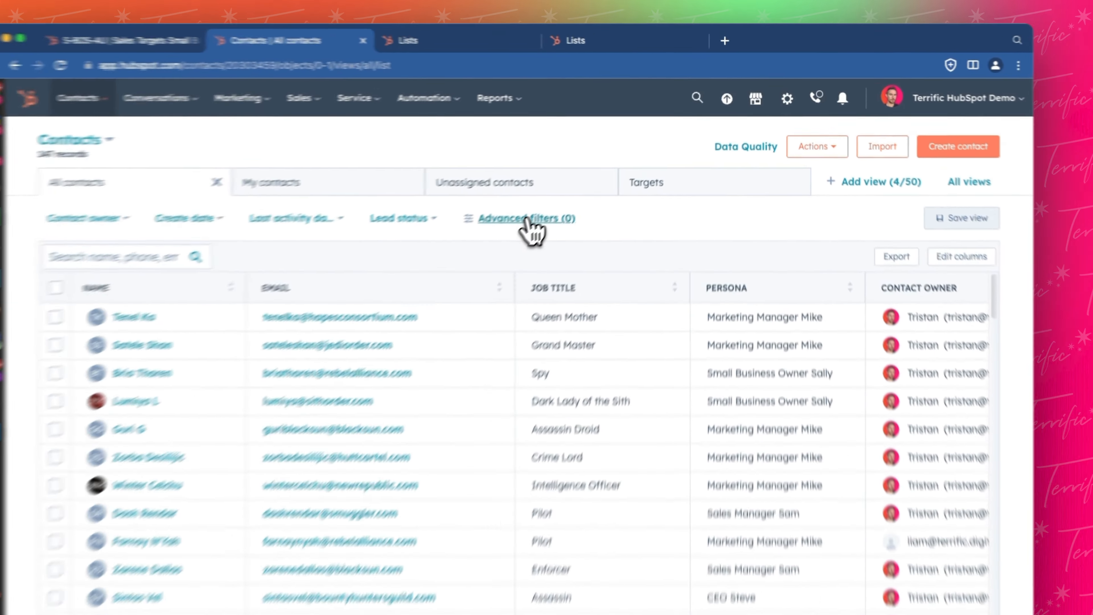
- Start a new advanced filter on the all-contacts view, search its properties for "country" and choose Country/Region
click(564, 194)
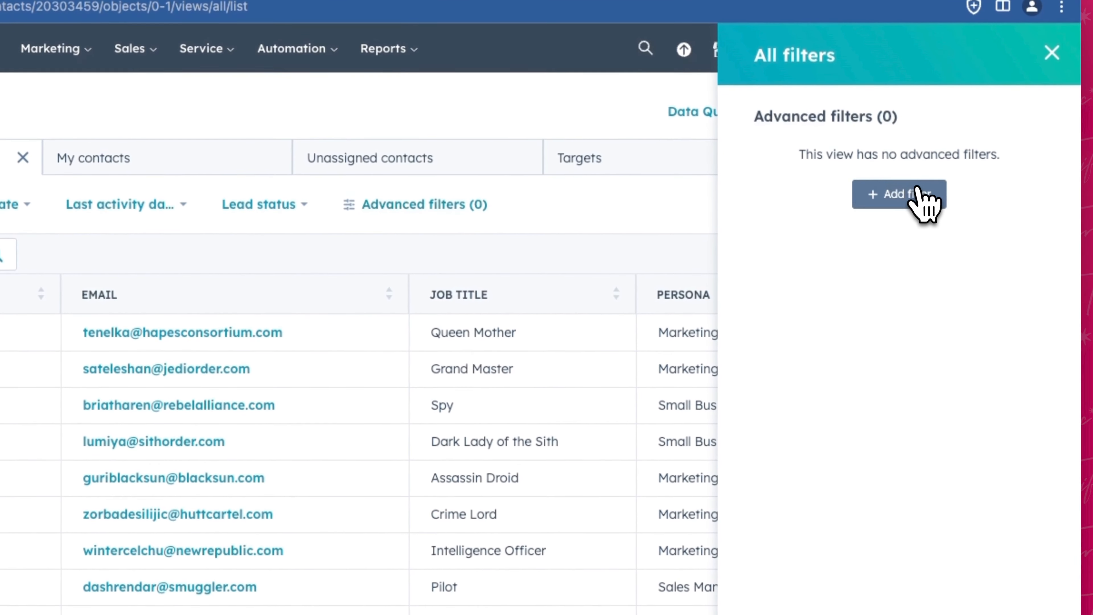
click(910, 191)
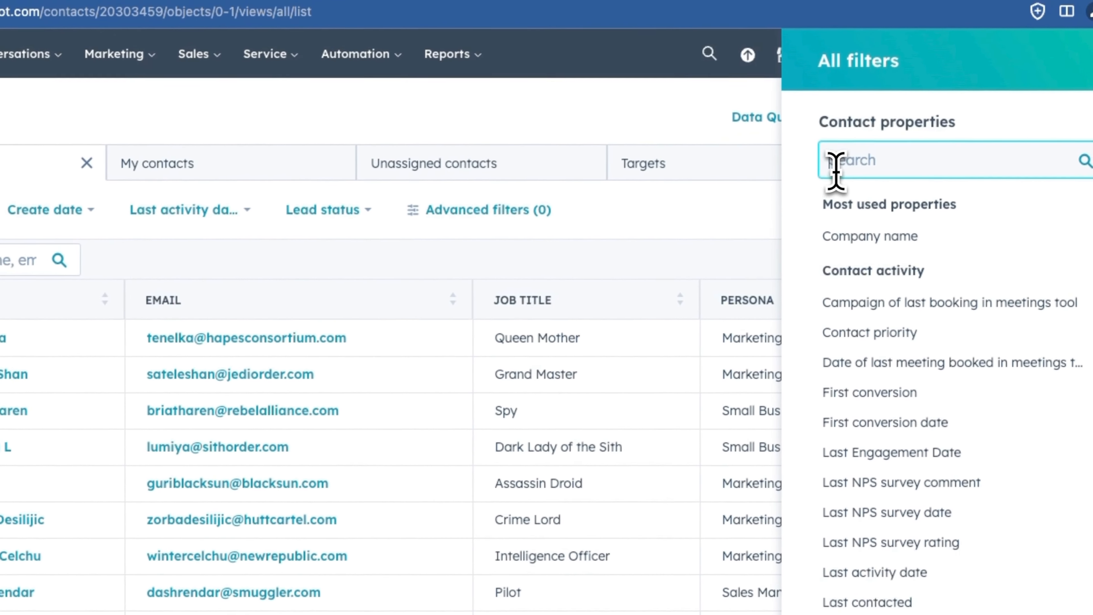
scroll(818, 301, down, 6)
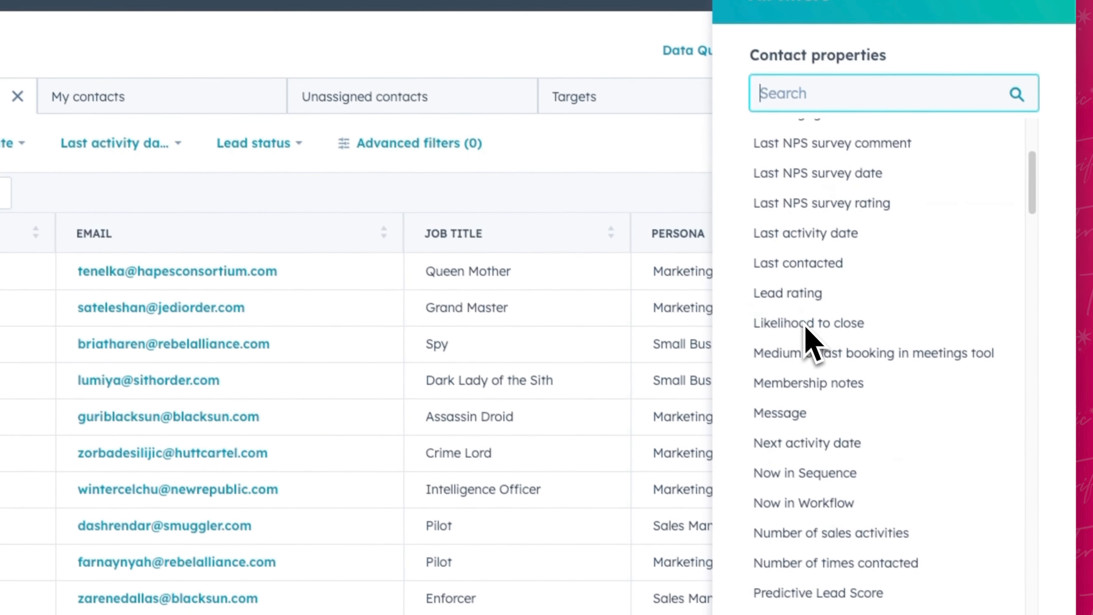
scroll(806, 327, down, 6)
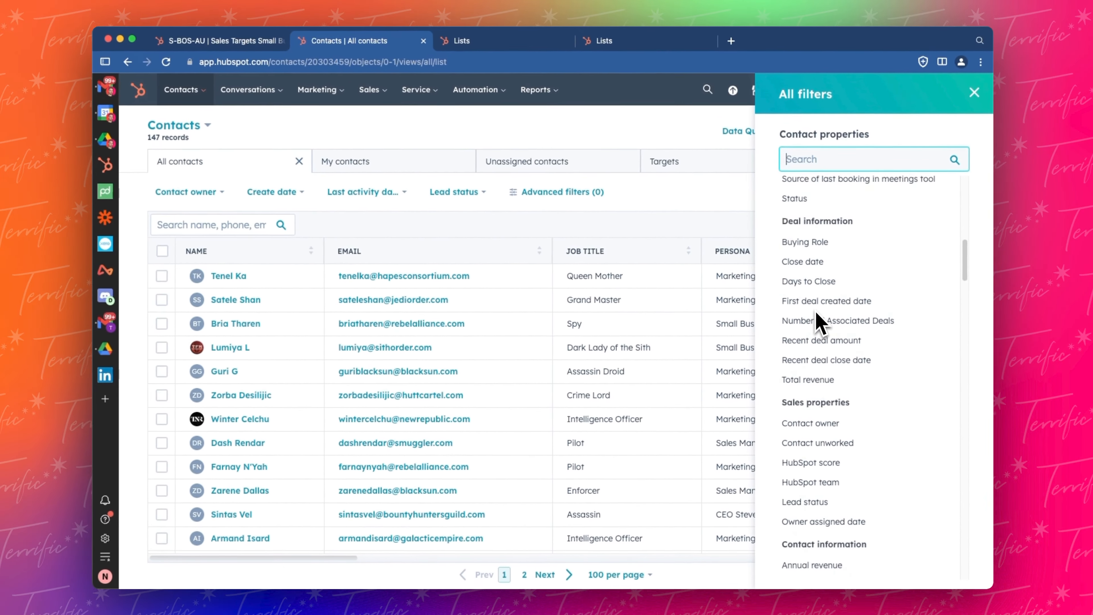
scroll(822, 345, down, 3)
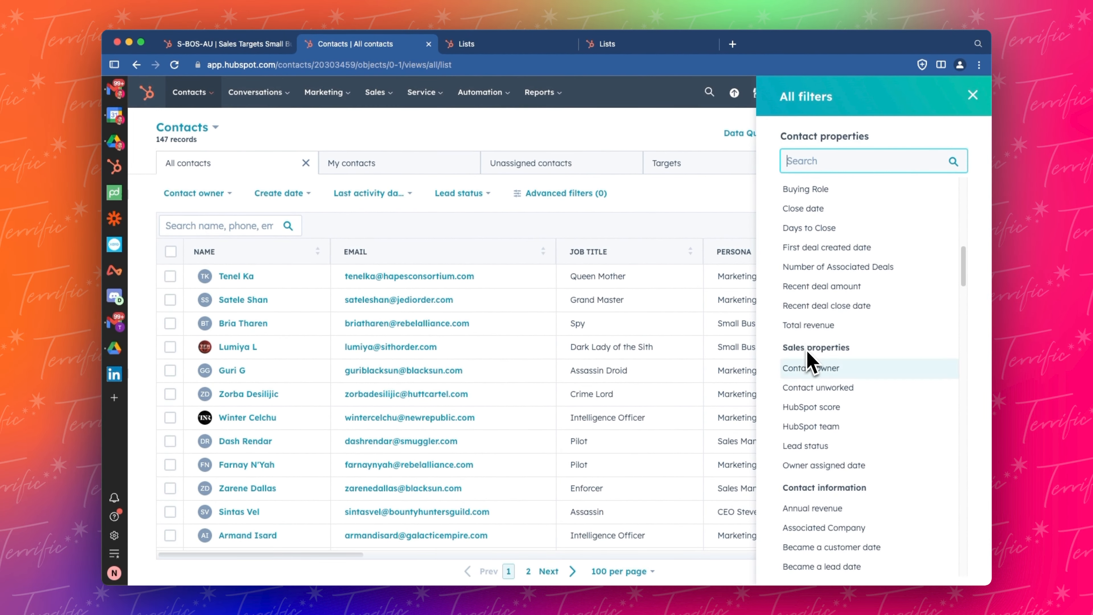
scroll(833, 412, down, 3)
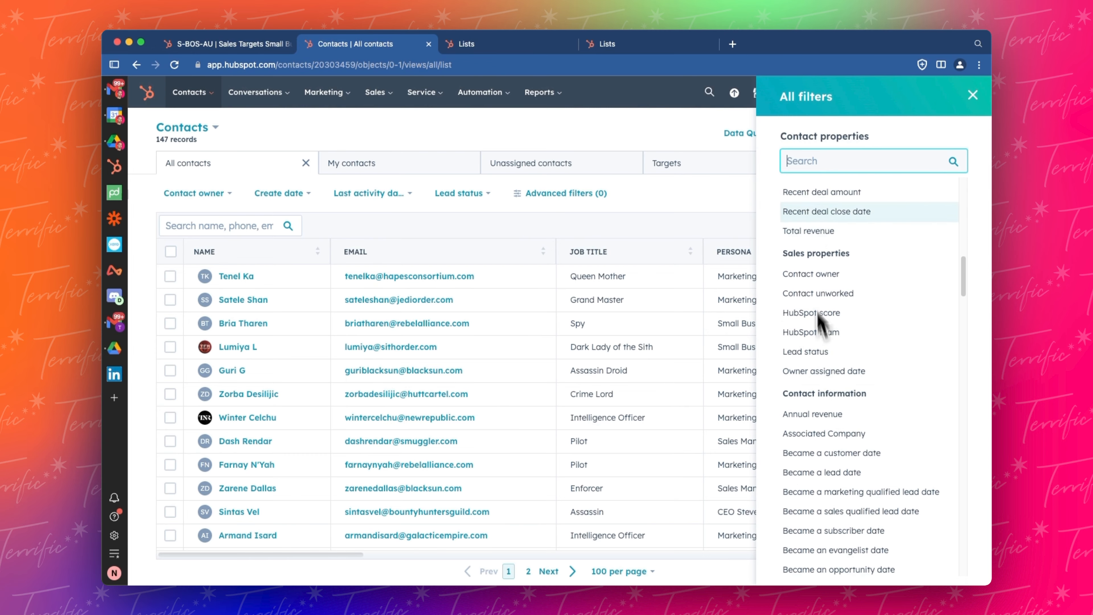
text(country)
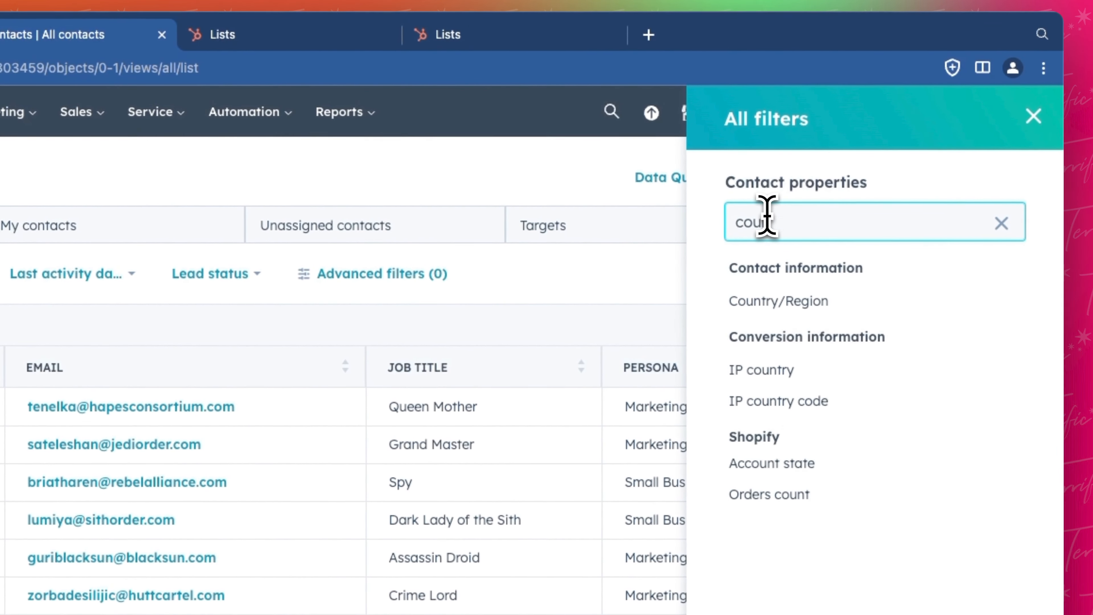
click(777, 299)
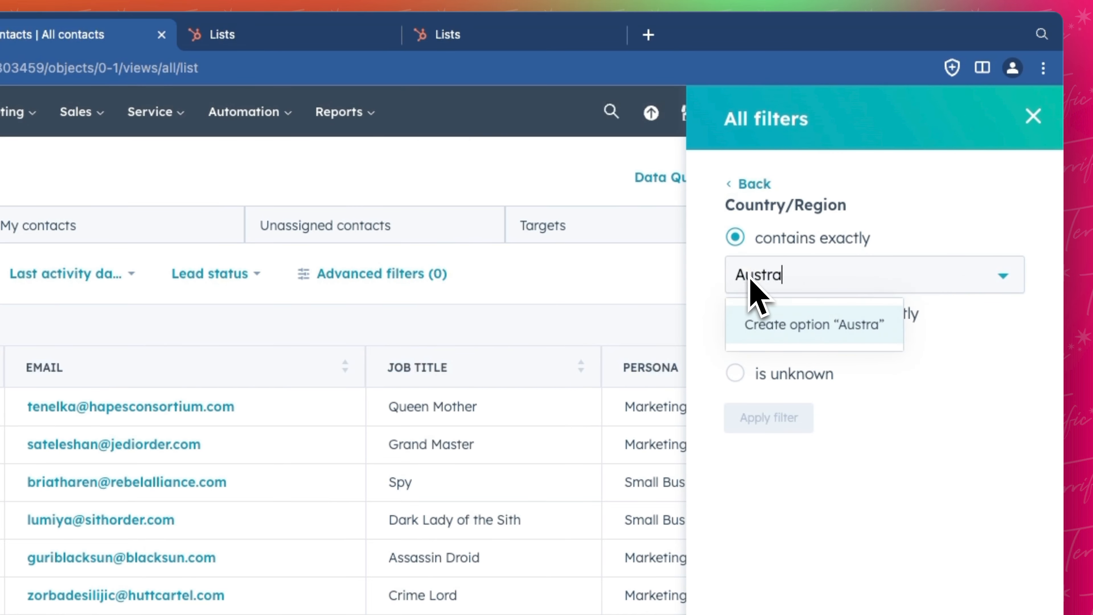
- Set the Country/Region filter to contain exactly Australia, apply it and close the filter settings
text(Australia)
click(749, 317)
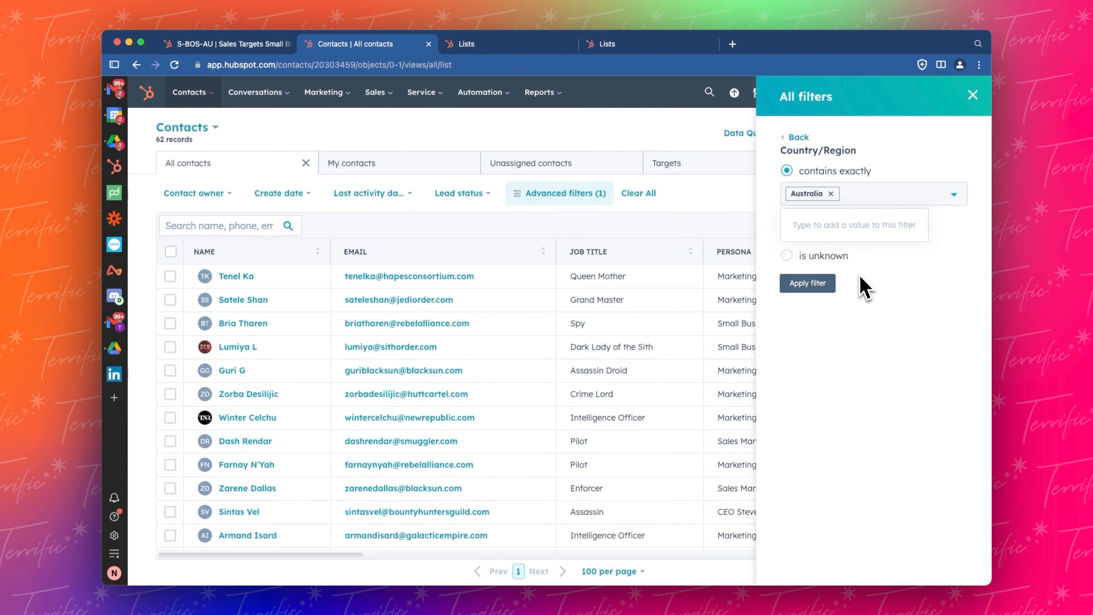
click(861, 278)
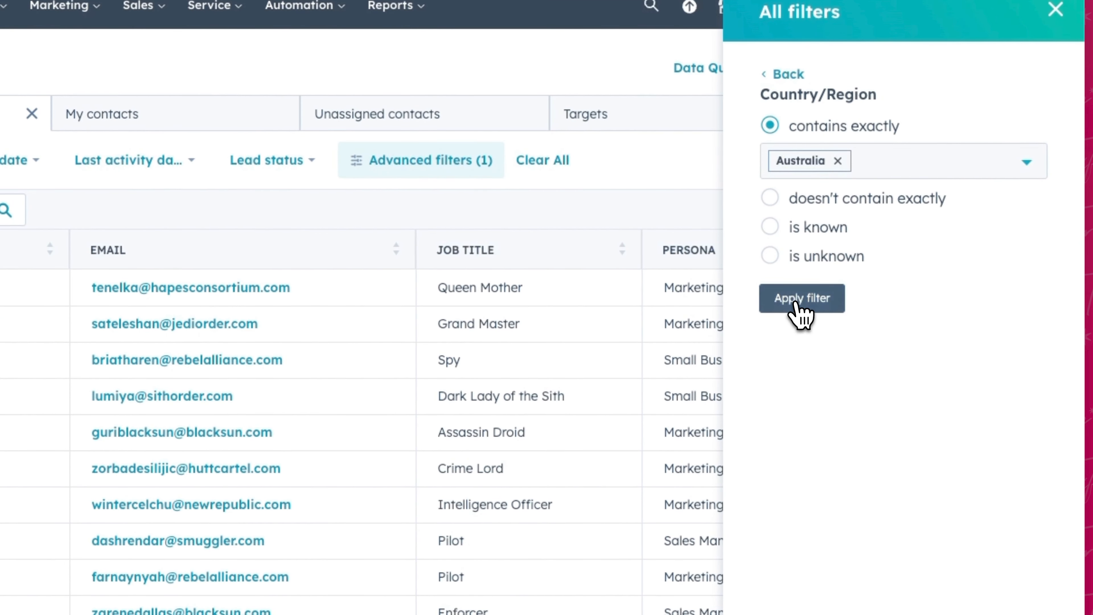
click(794, 303)
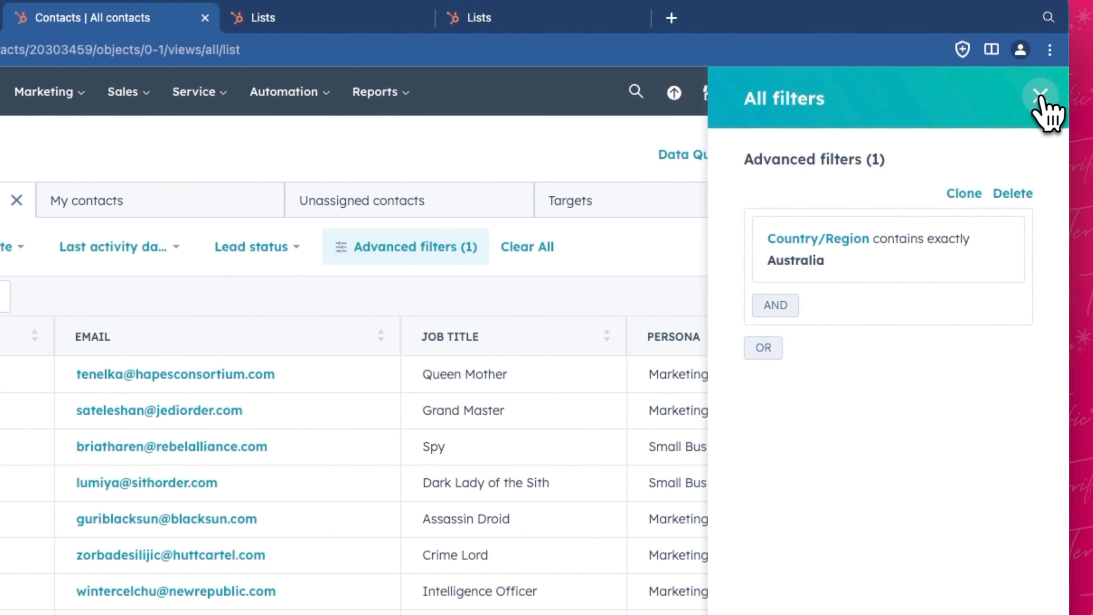
click(1092, 0)
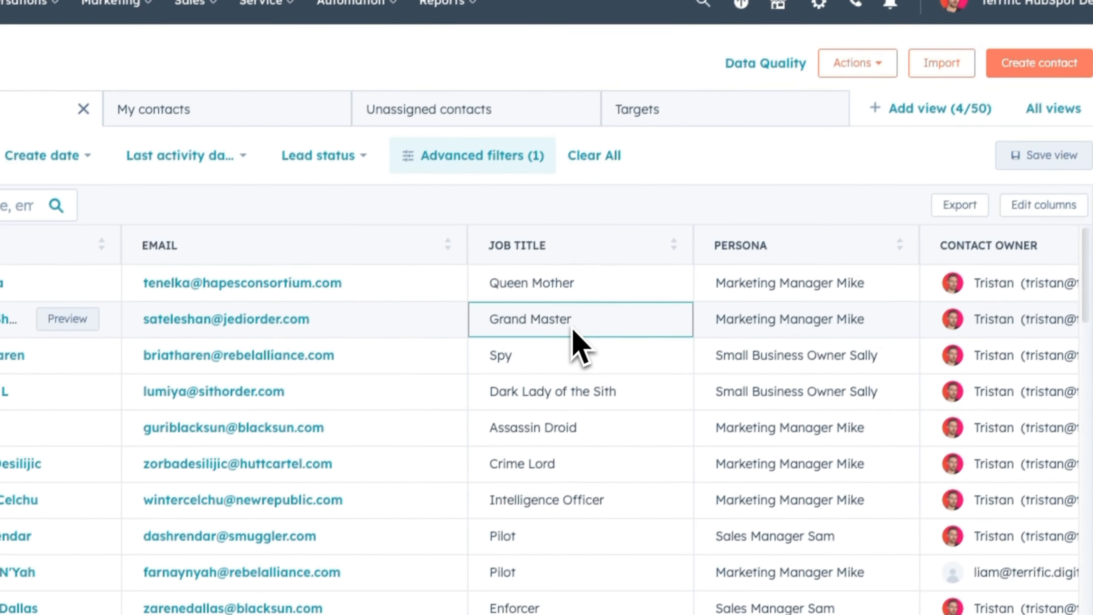
- Check the filtered contacts' record count and Country/Region values across the table columns
scroll(579, 341, right, 15)
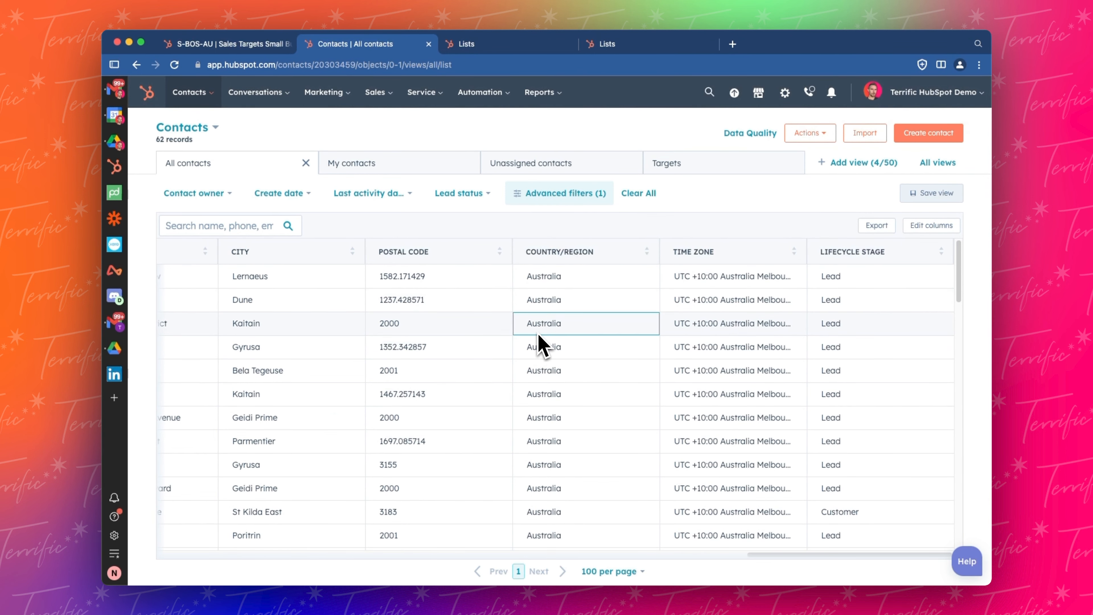
scroll(538, 340, left, 15)
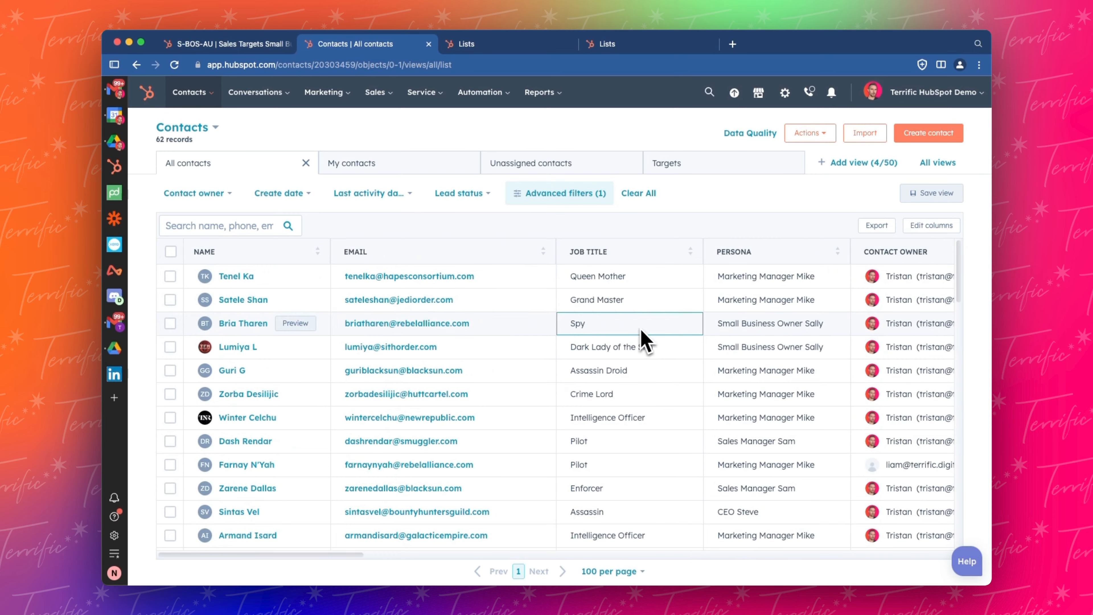
scroll(639, 340, down, 1)
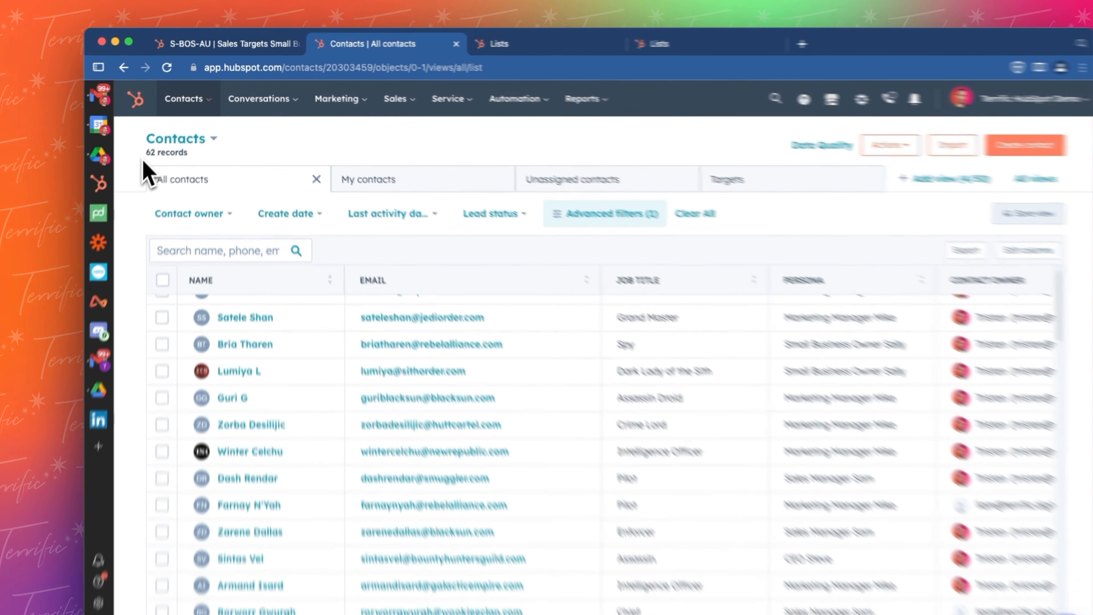
drag(156, 140, 196, 141)
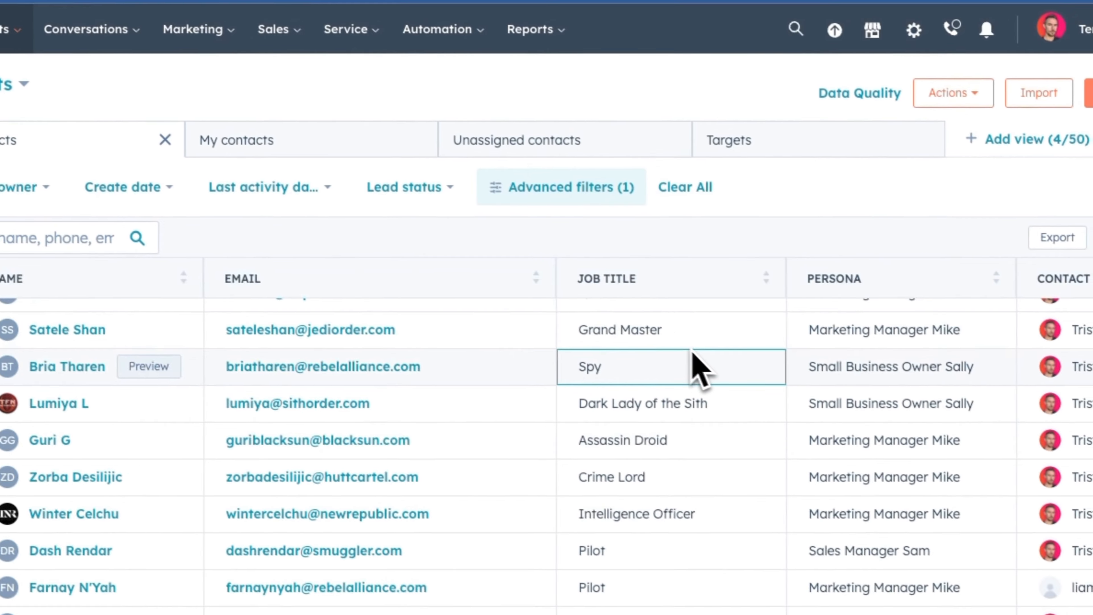
scroll(890, 458, right, 10)
scroll(689, 346, right, 15)
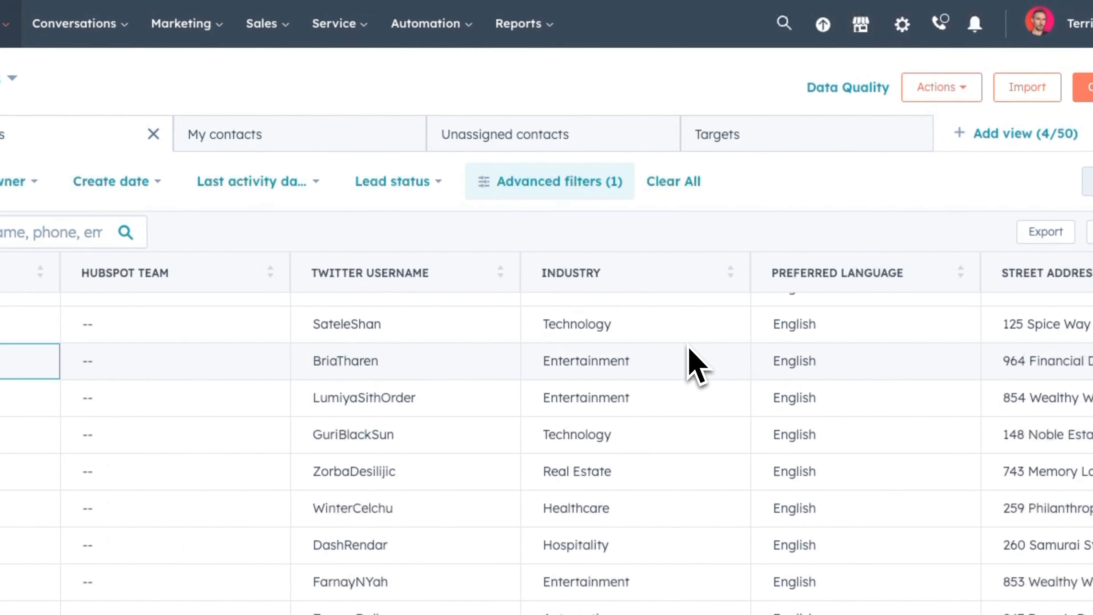
- Move the Country/Region column to directly after Job Title and apply the new column order to the contacts table
click(962, 198)
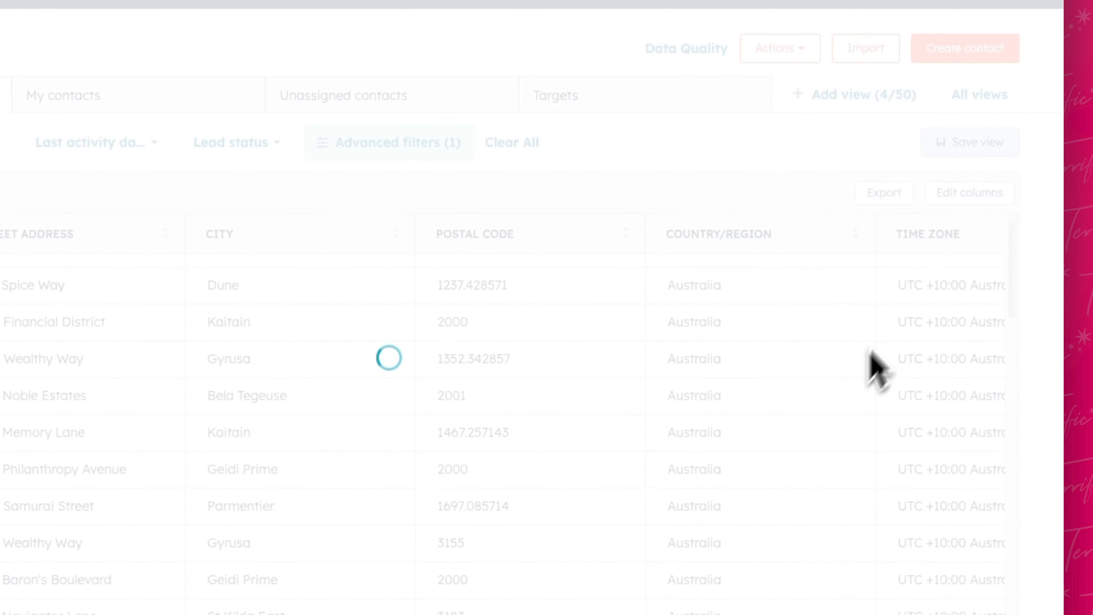
scroll(618, 402, down, 5)
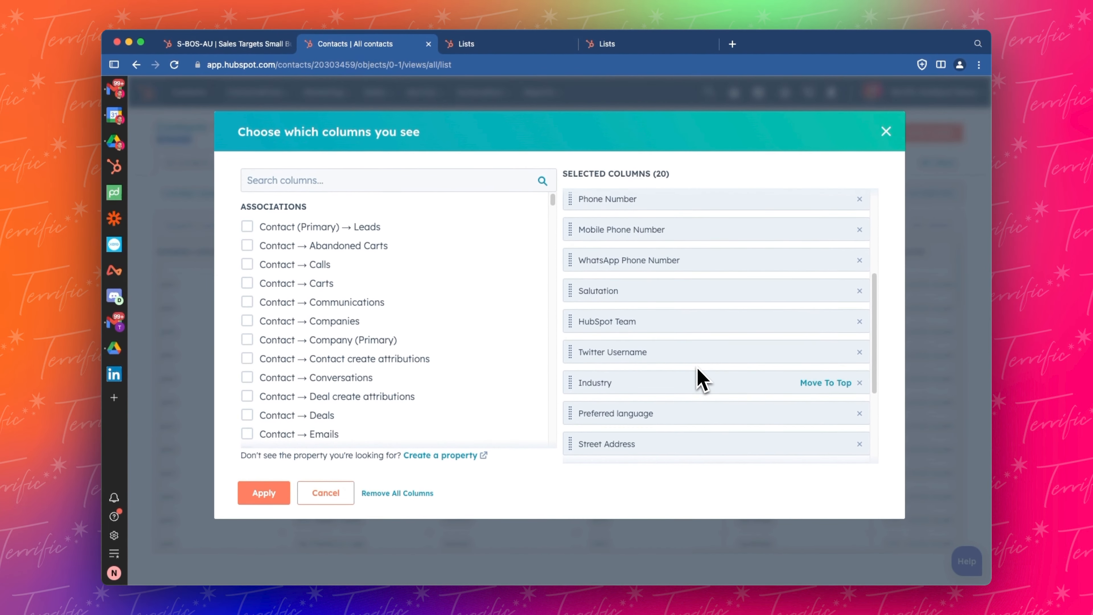
scroll(663, 439, down, 5)
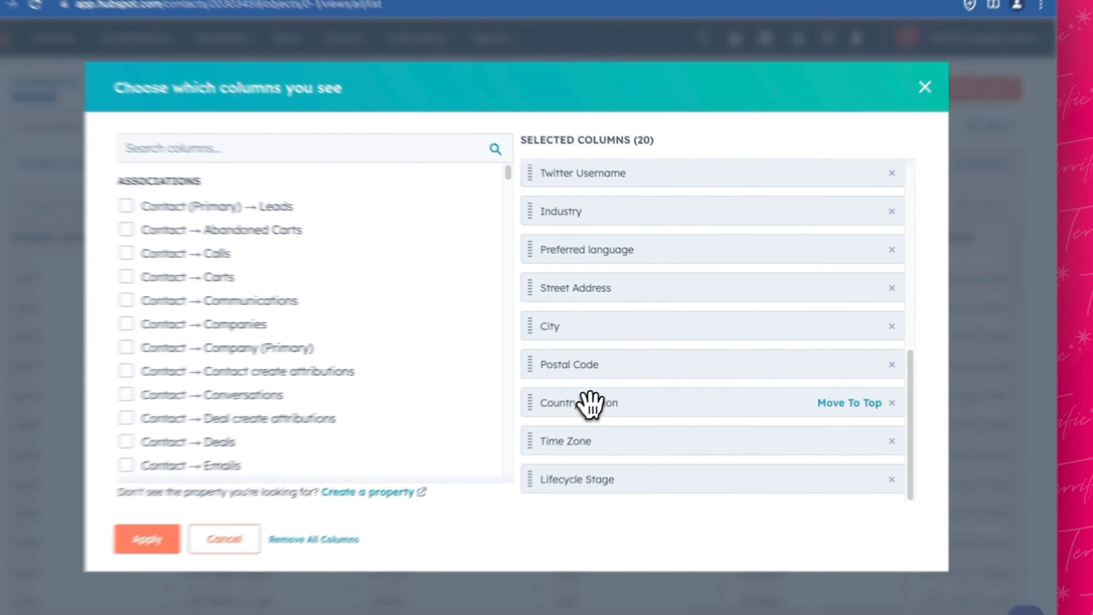
mouse_move(623, 385)
mouse_down()
mouse_move(621, 340)
mouse_move(619, 374)
mouse_up()
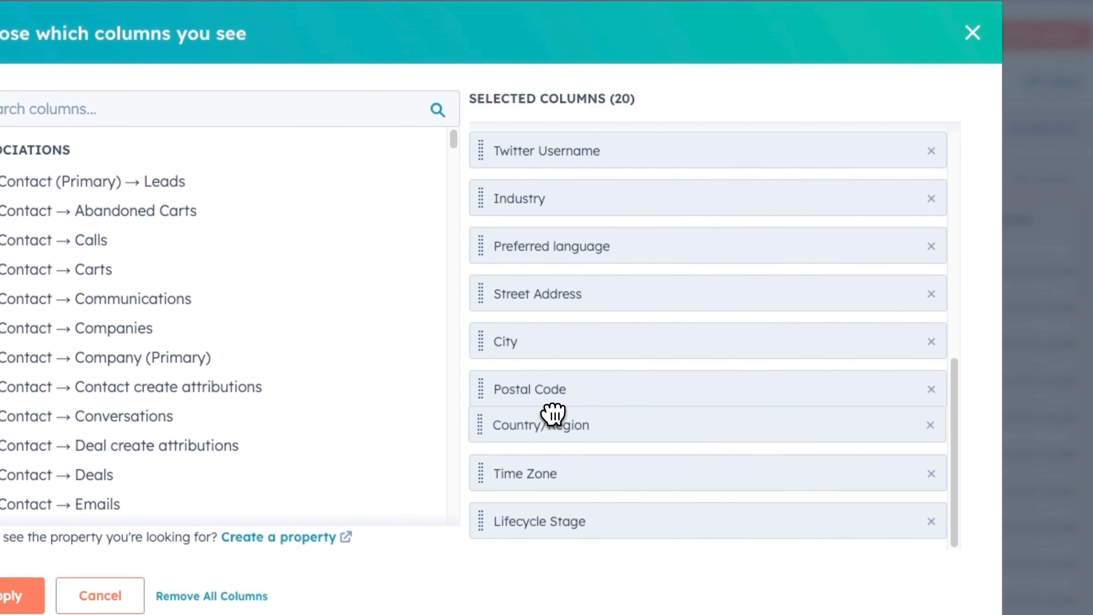
drag(553, 413, 625, 434)
click(866, 431)
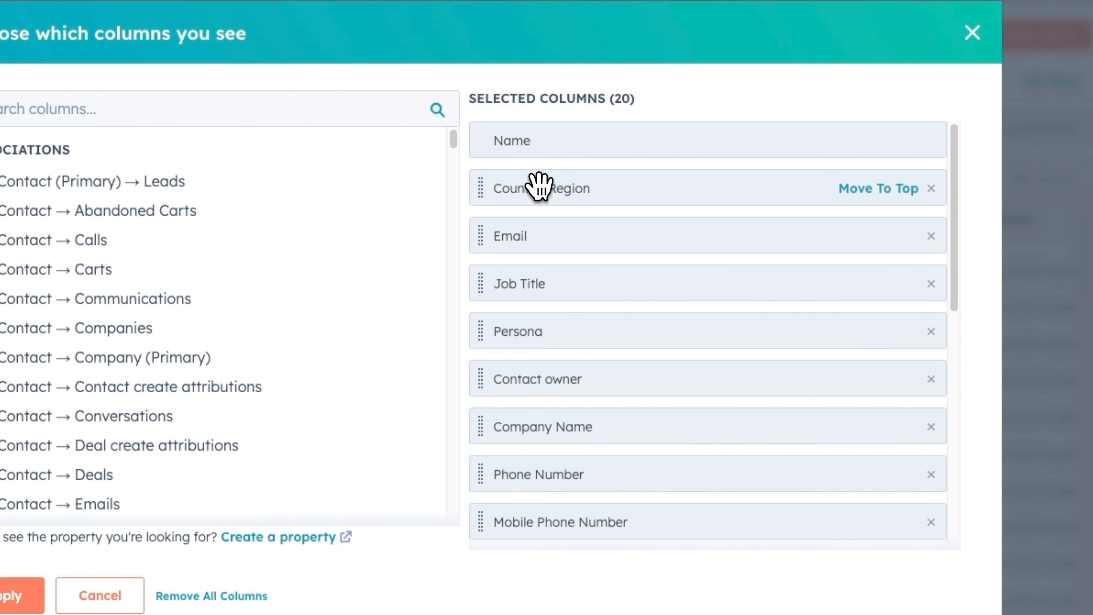
drag(541, 183, 542, 233)
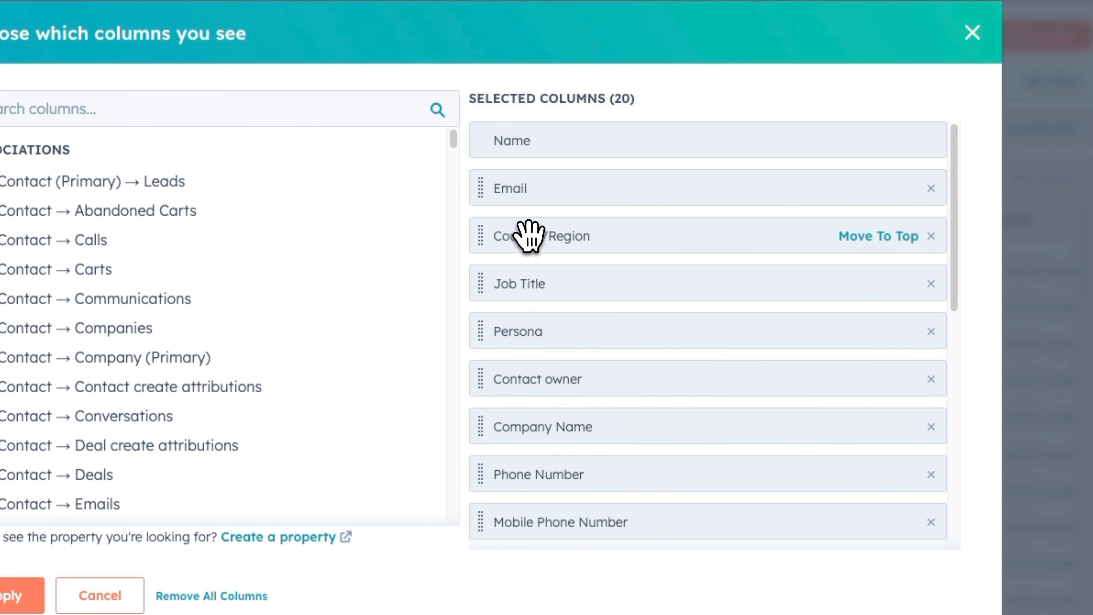
drag(532, 237, 524, 284)
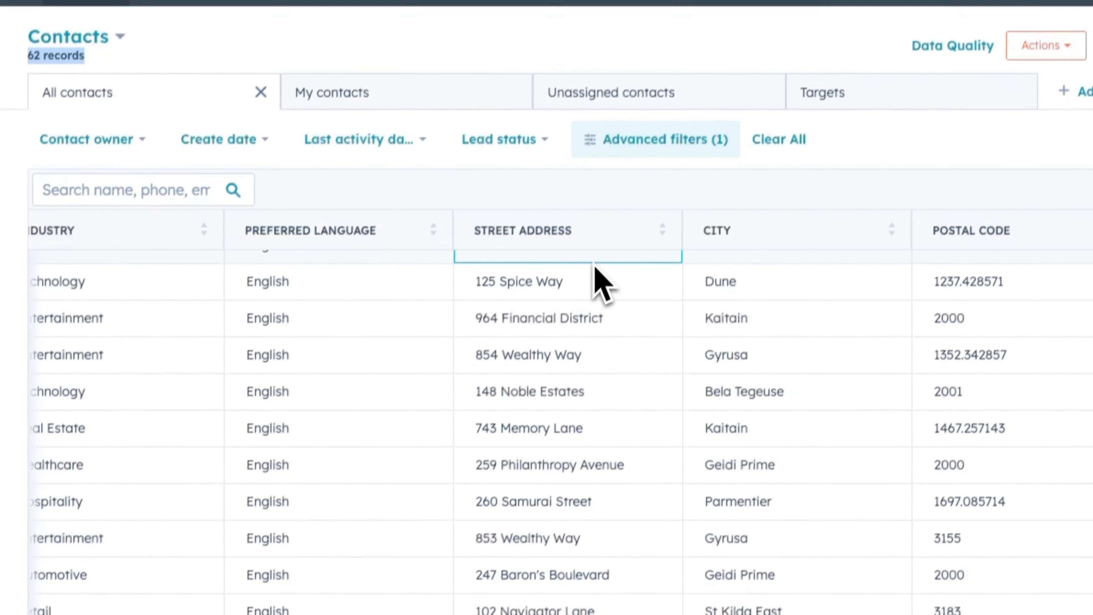
scroll(370, 305, left, 20)
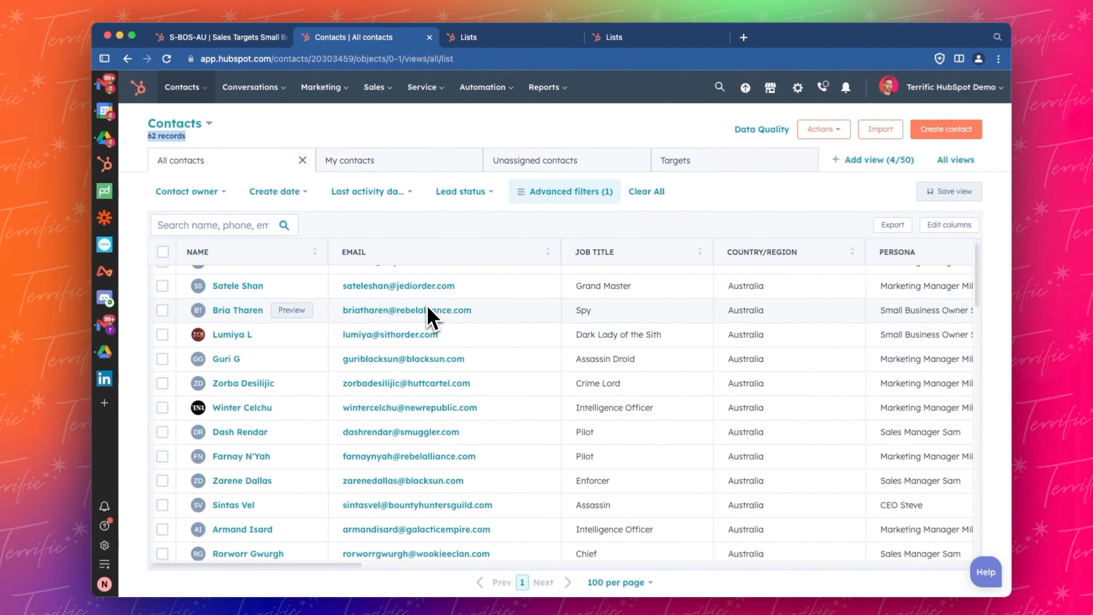
scroll(427, 312, up, 2)
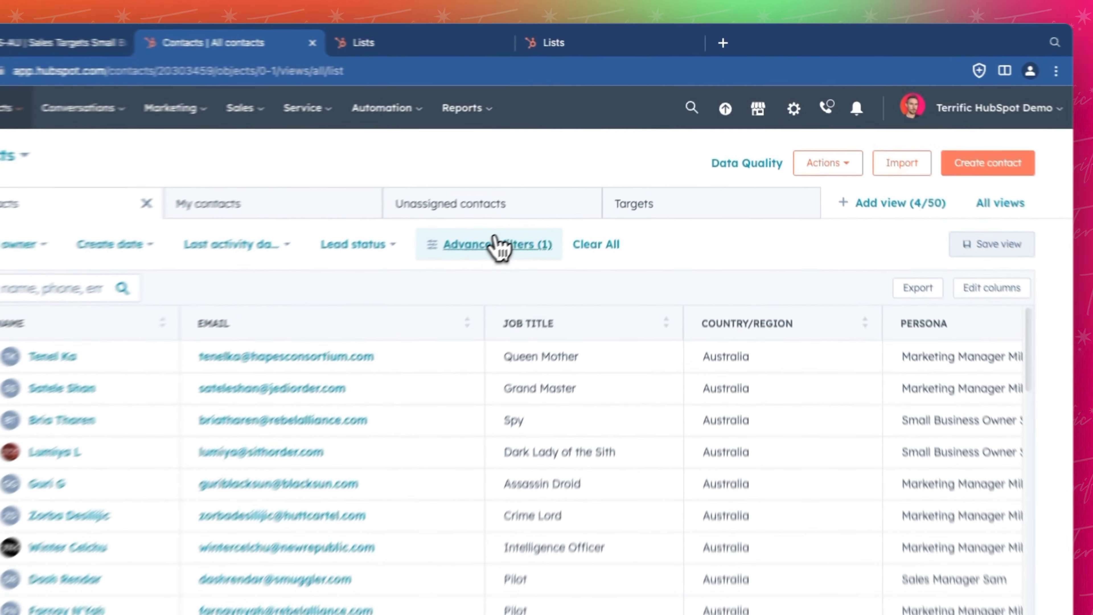
- Change the Country/Region advanced filter to "is known", update it and close the filter settings
click(554, 194)
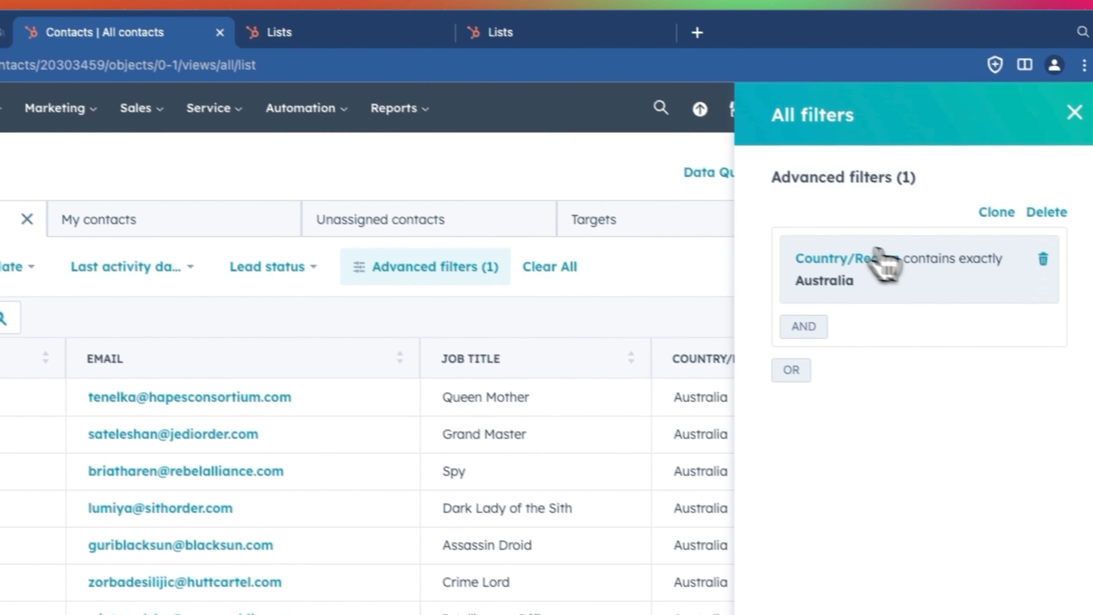
click(805, 190)
click(808, 323)
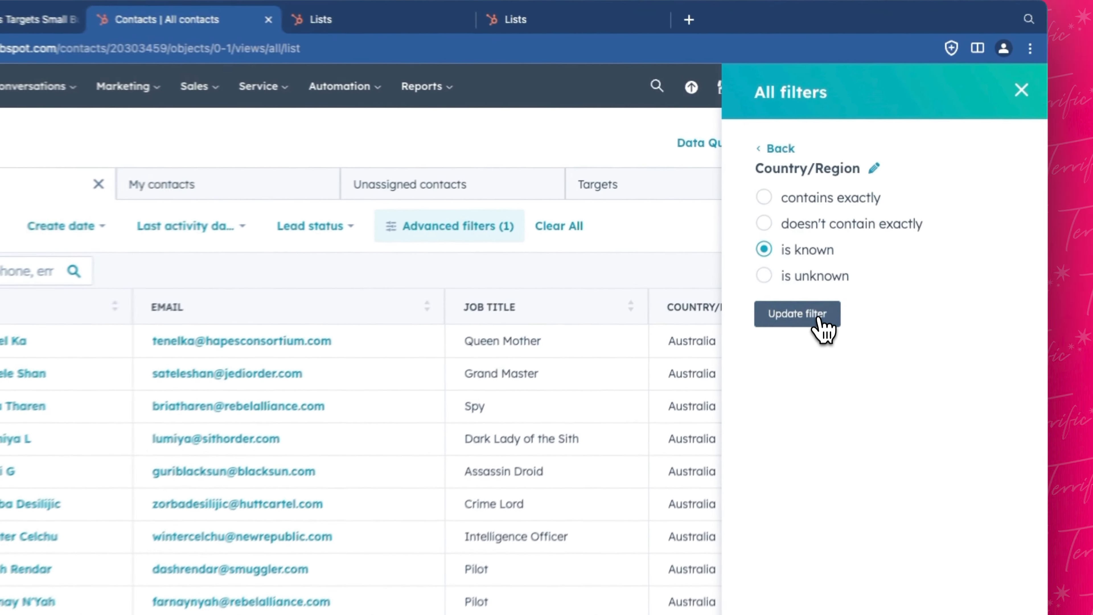
click(829, 259)
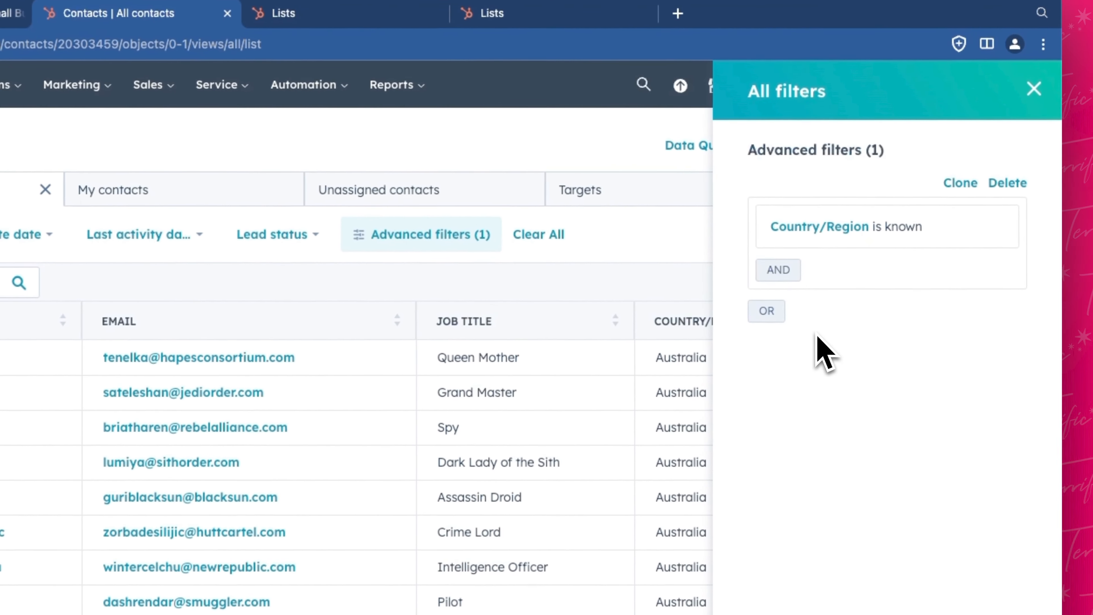
click(1035, 89)
- Look through the filtered contacts and sort the table by Country/Region in ascending order
scroll(747, 482, down, 10)
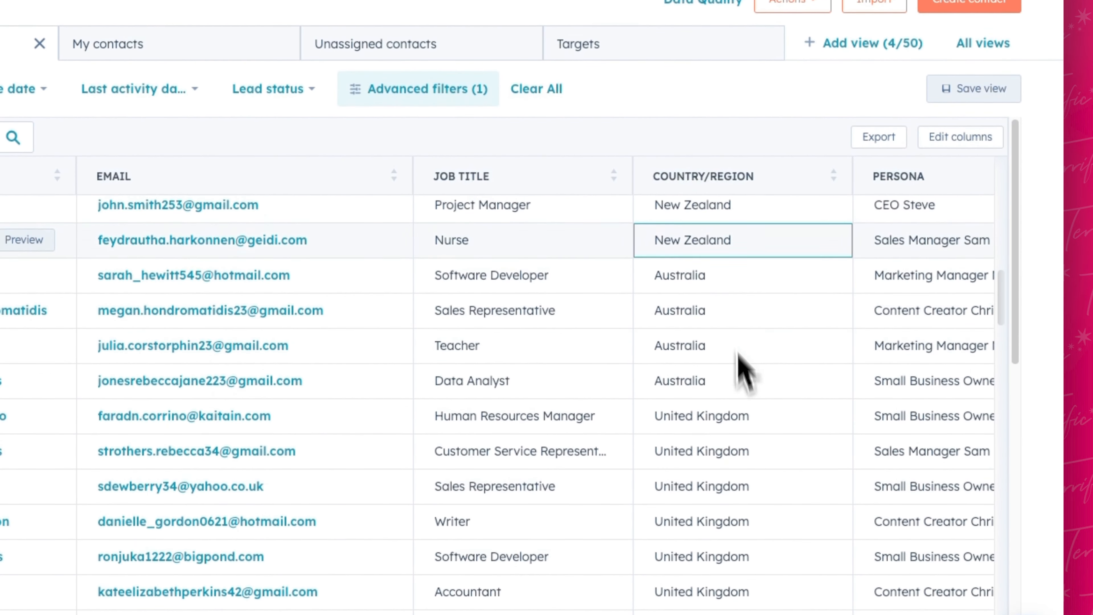
scroll(702, 246, up, 10)
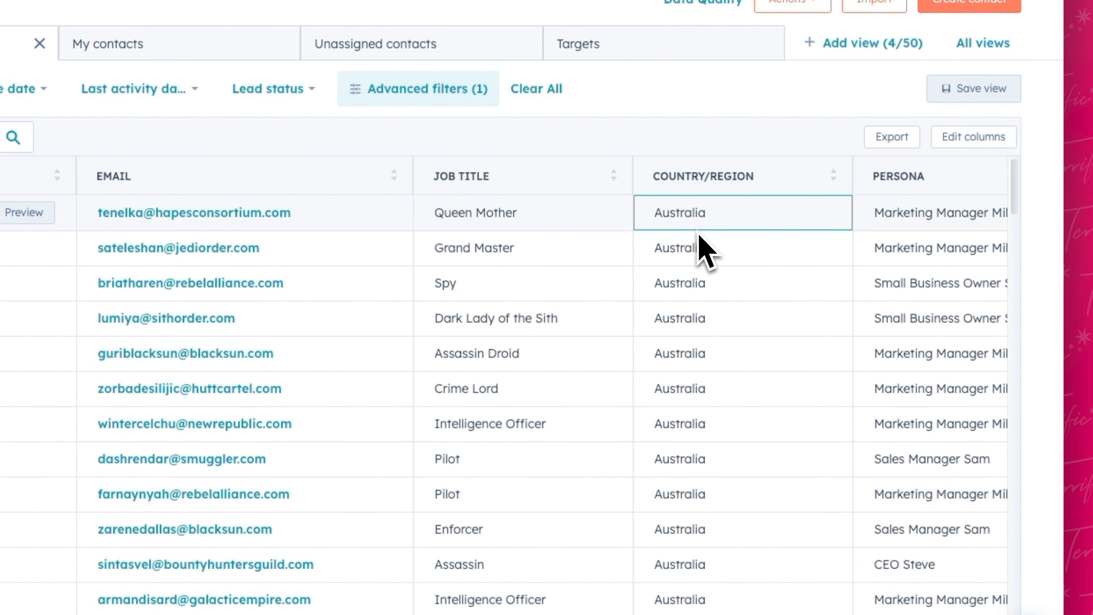
click(835, 180)
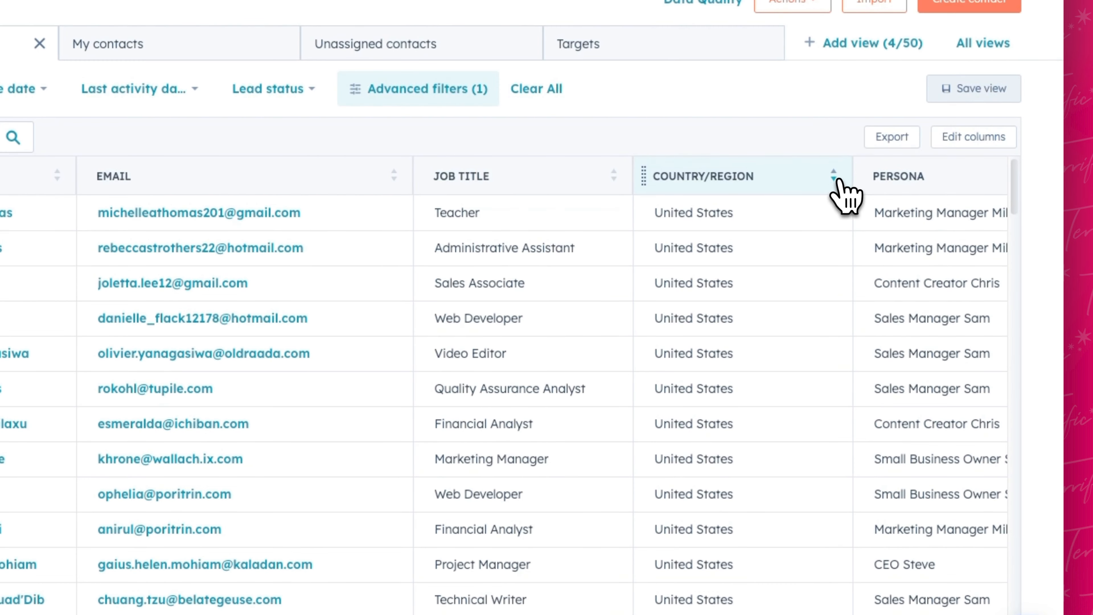
click(835, 180)
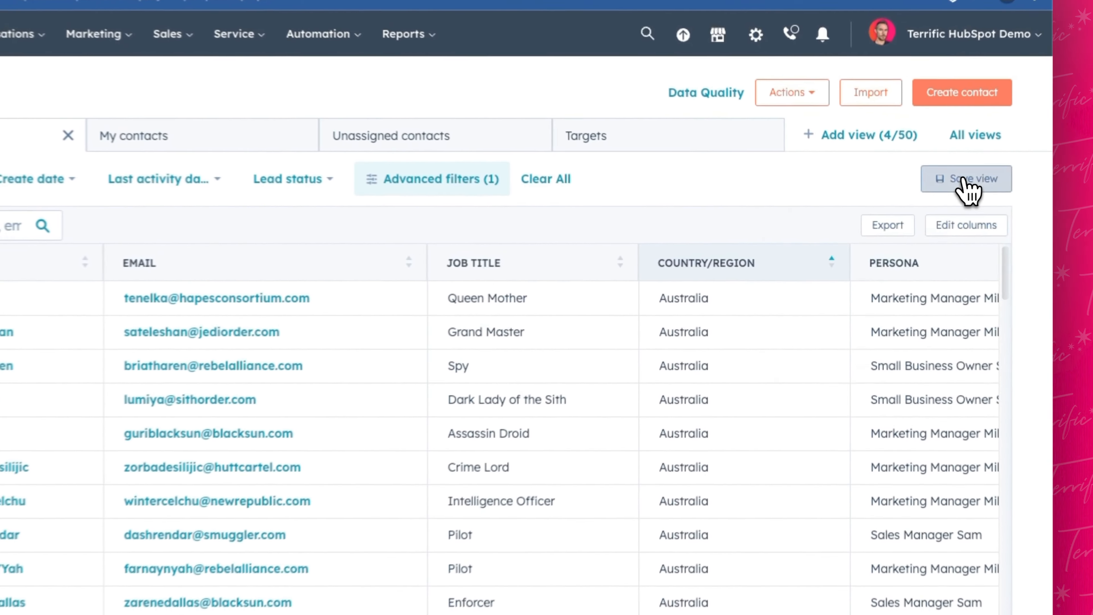
- Save the filtered and sorted contacts as a new view named "Country Known", shared with everyone
click(931, 195)
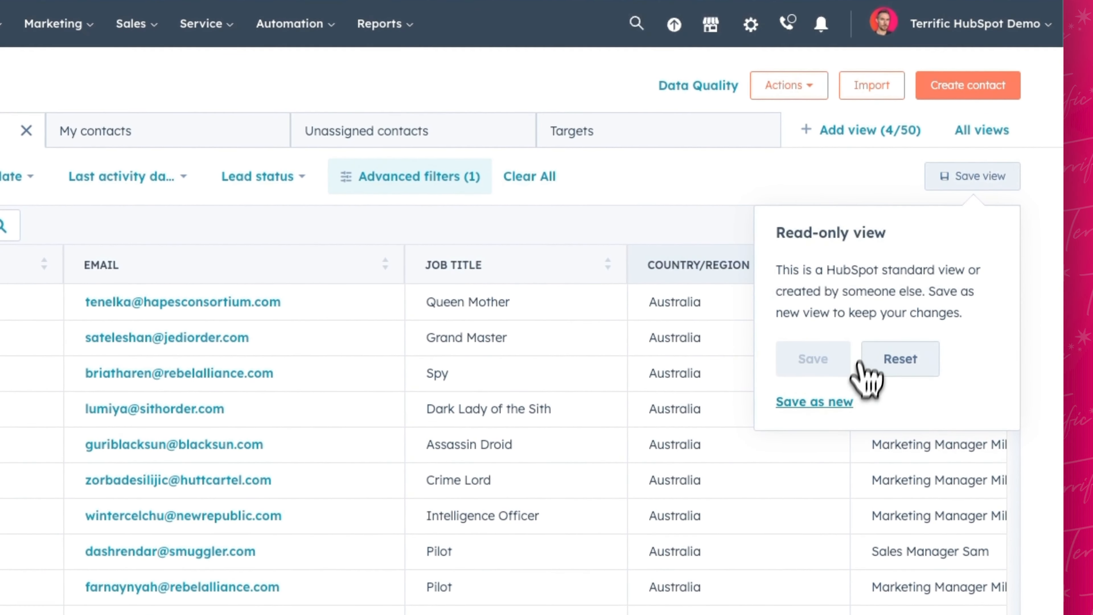
click(837, 405)
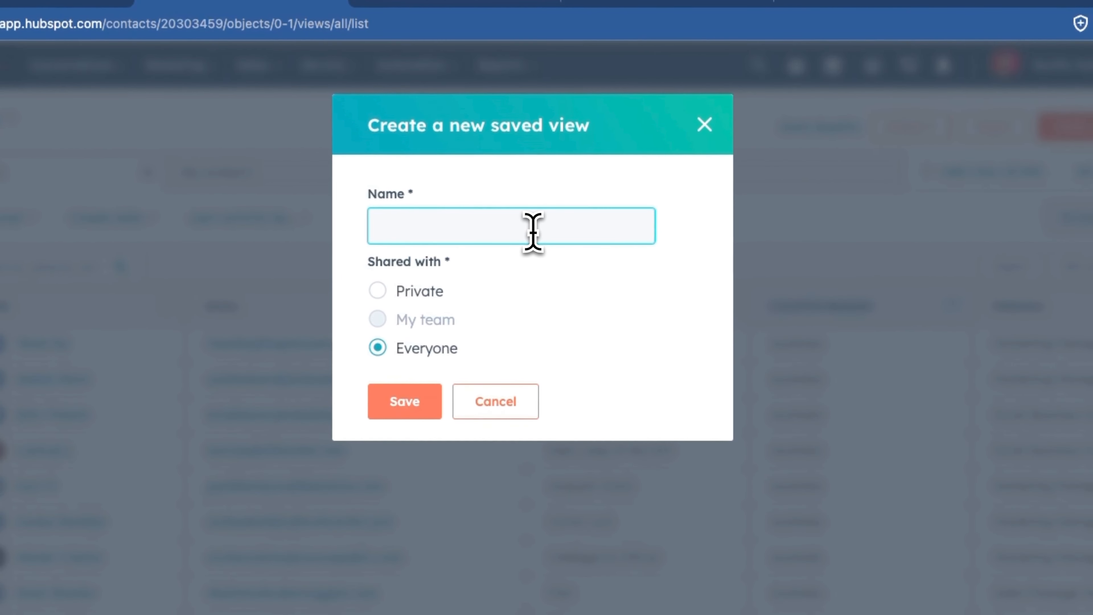
text(Country Known)
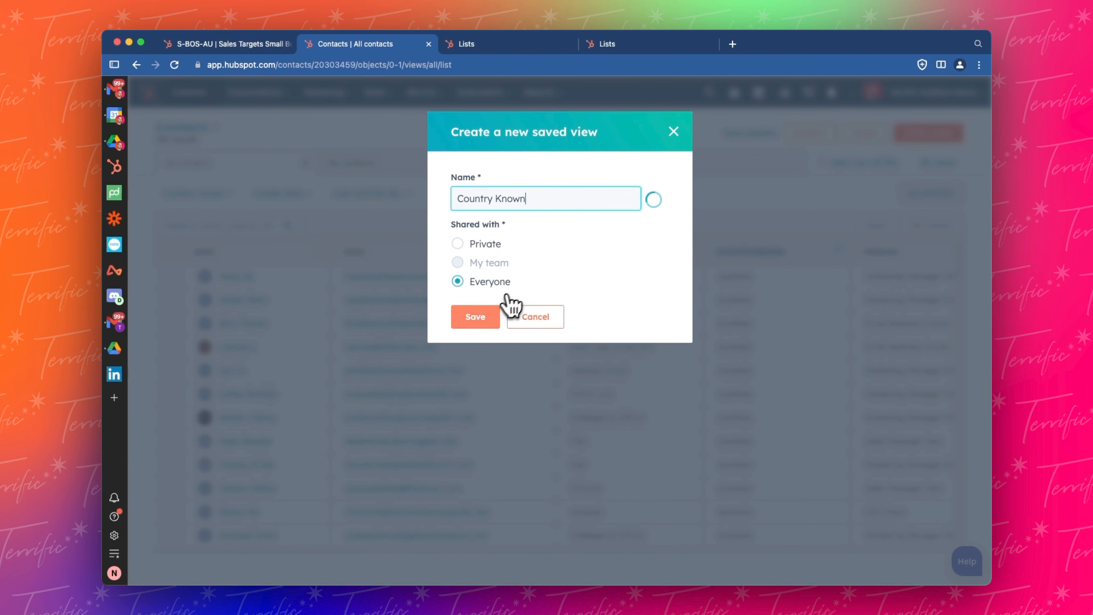
click(480, 319)
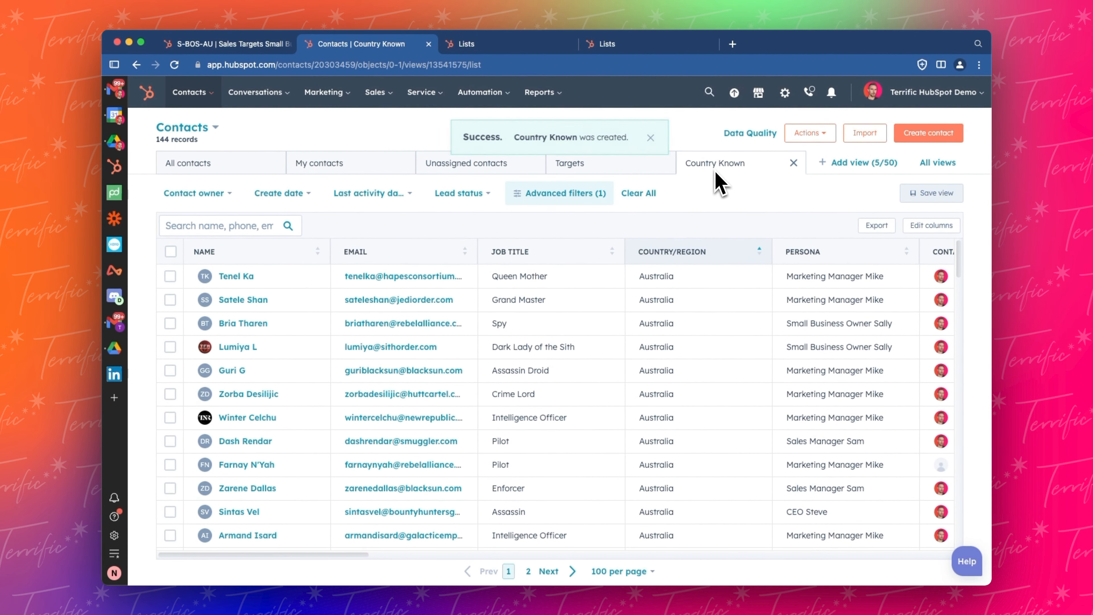
scroll(557, 342, down, 1)
scroll(549, 340, up, 1)
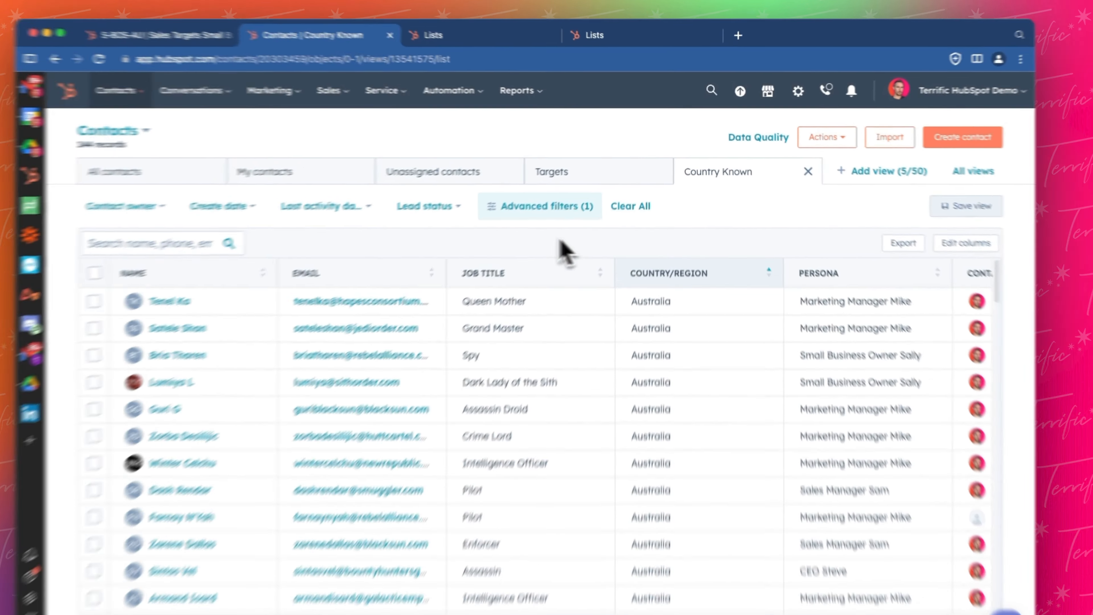
- Set the Country/Region filter to contain exactly Australia or New Zealand, update it and close the filter settings
click(564, 194)
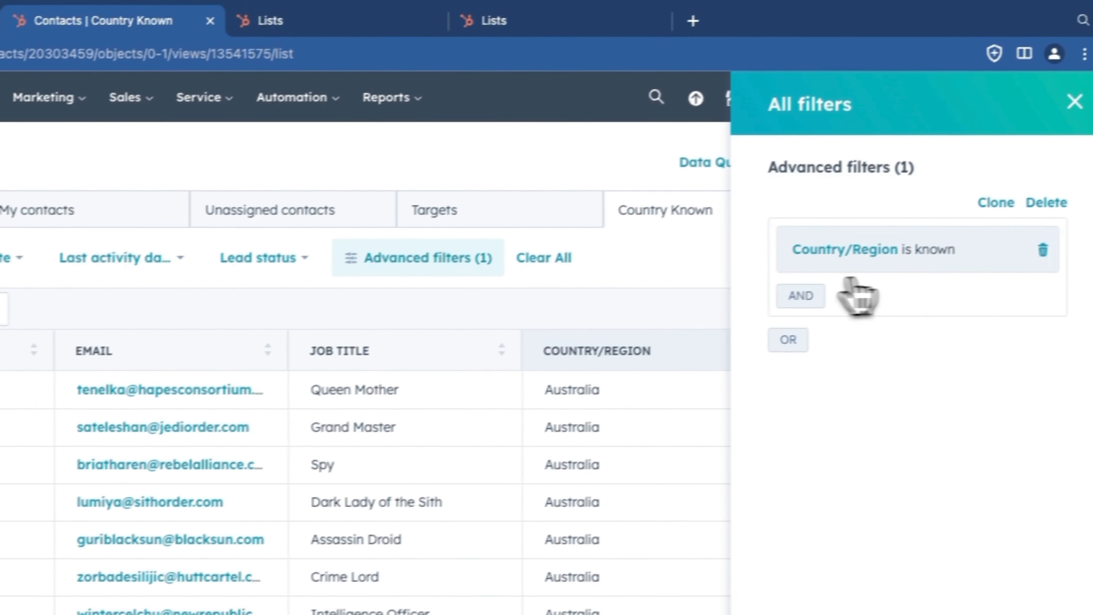
click(828, 206)
click(788, 235)
click(846, 274)
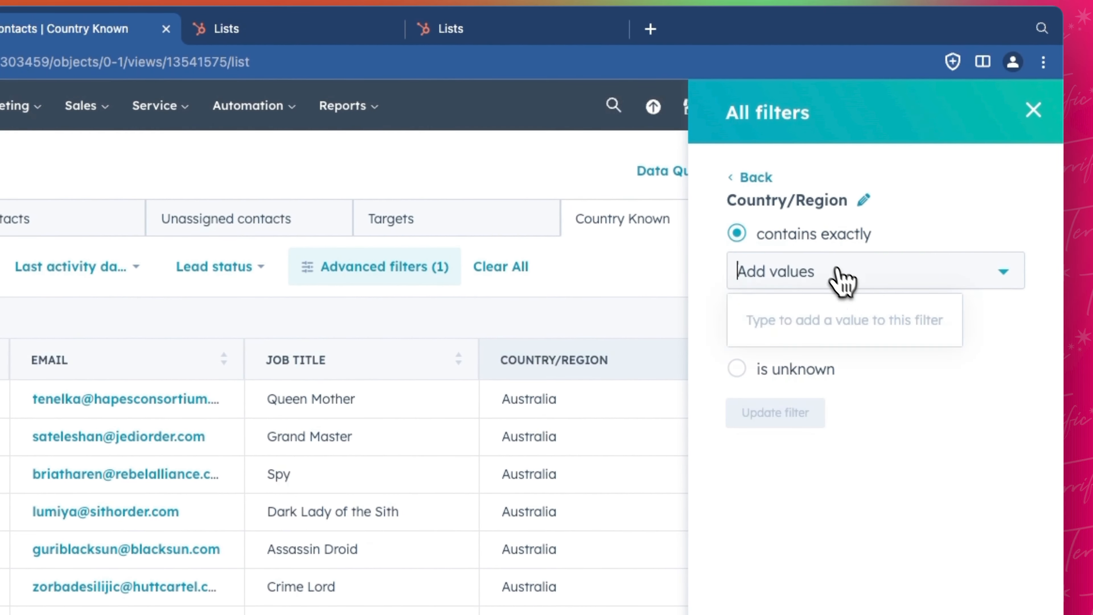
text(Aus)
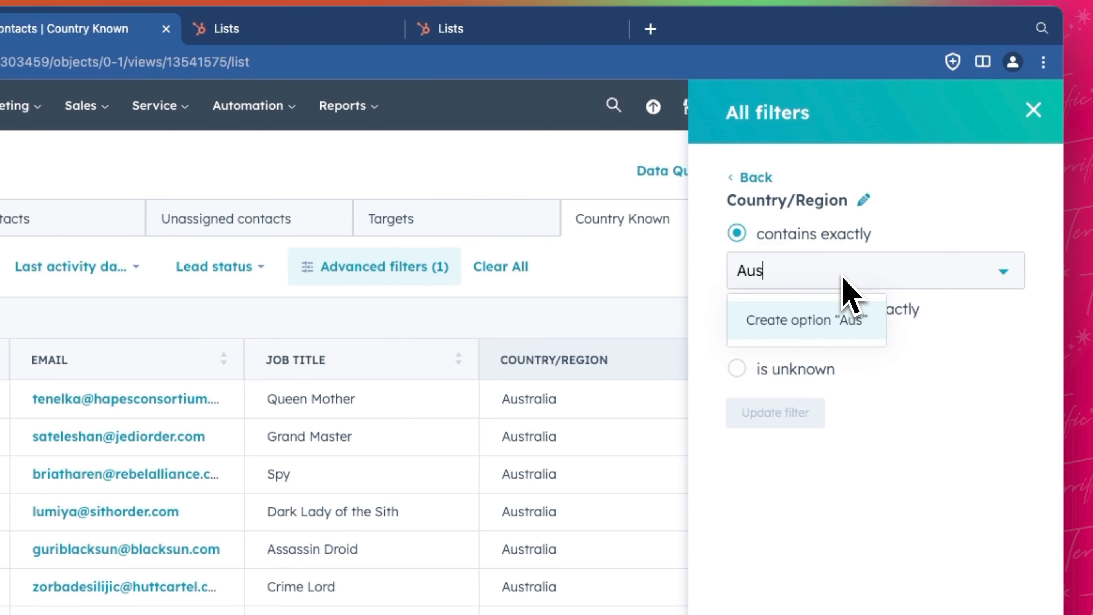
text(tralia)
key(Return)
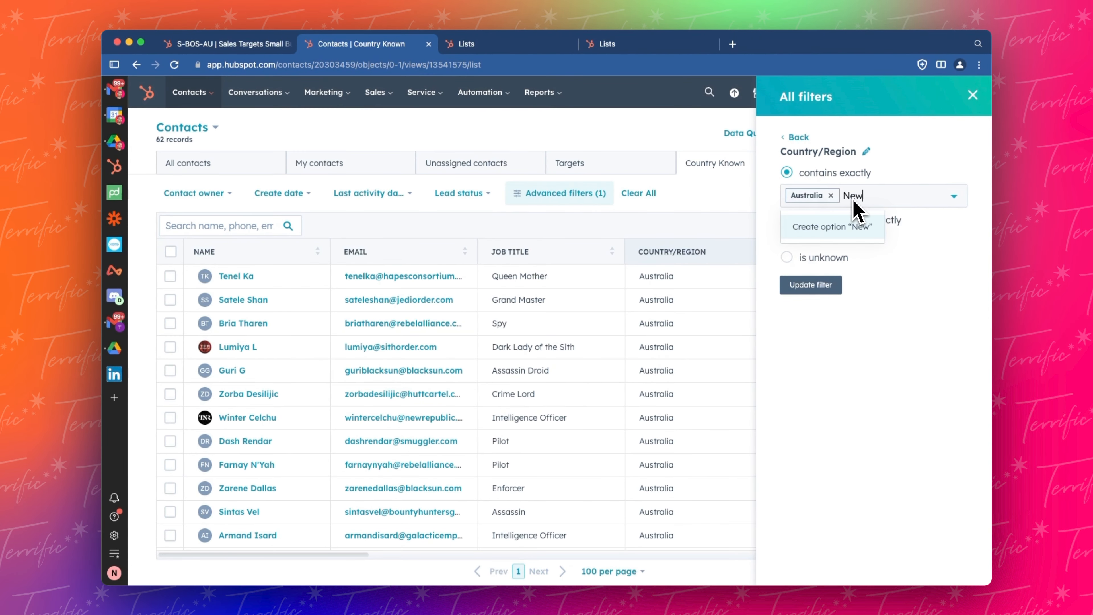
text(New Zealand)
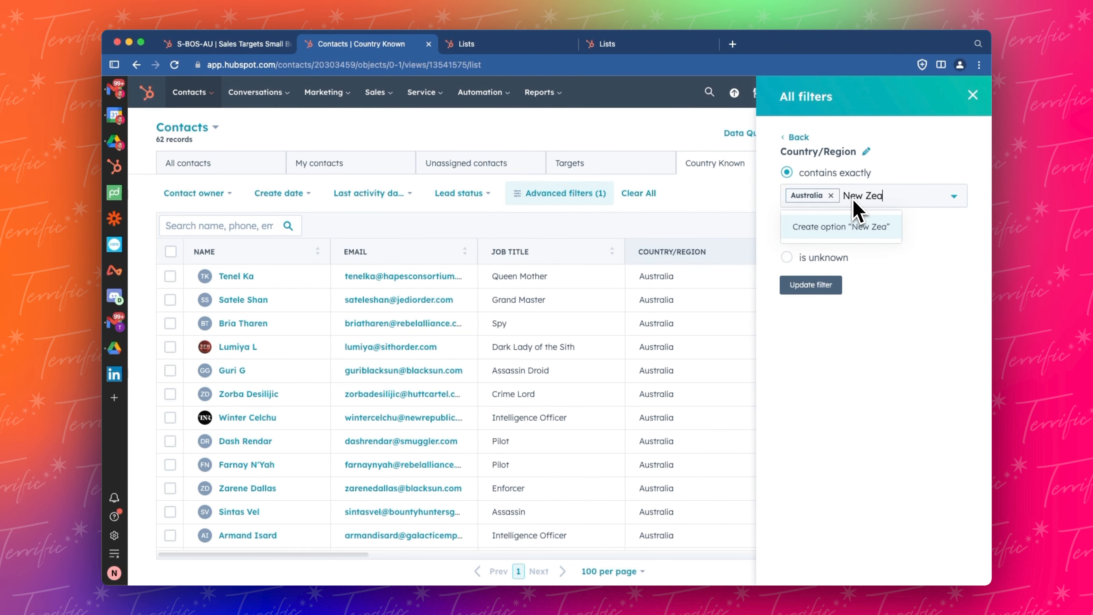
key(Return)
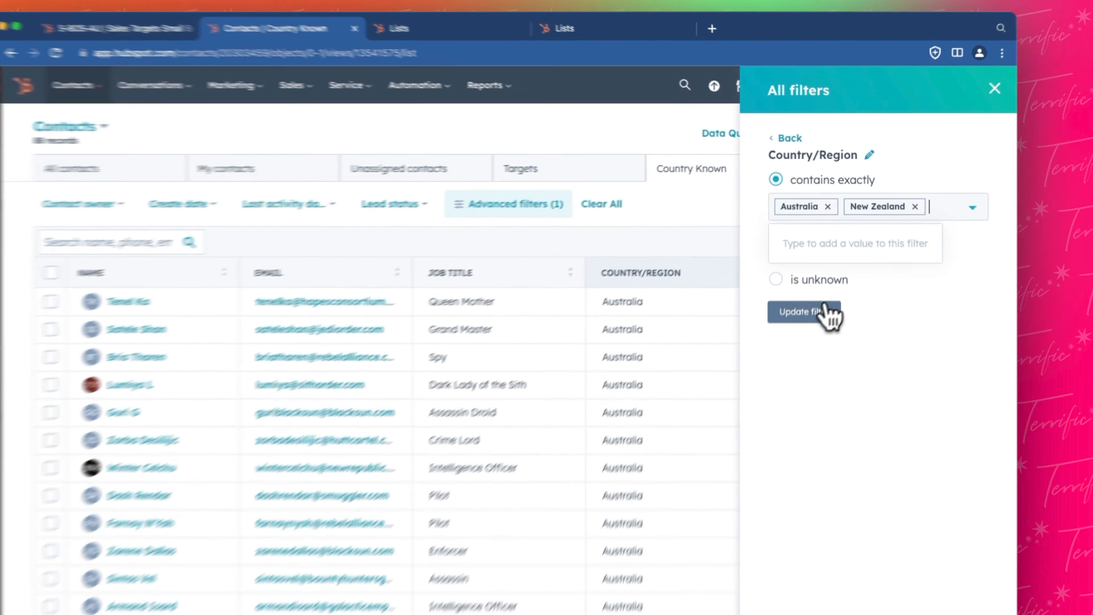
click(811, 285)
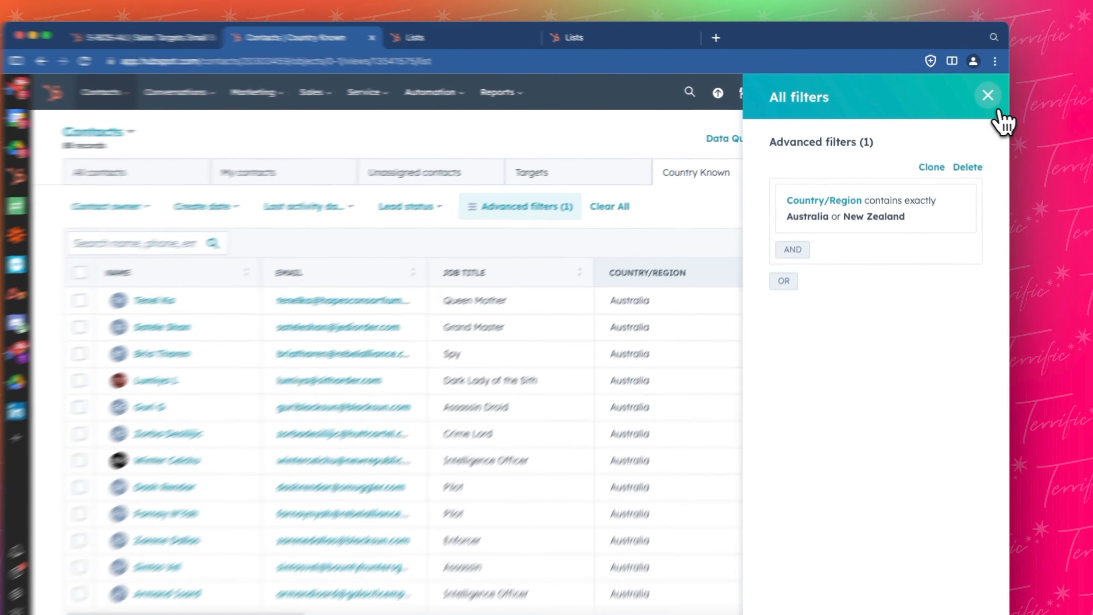
click(973, 95)
- Review the filtered contacts and save them as a new view named "AU/NZ Contacts", shared with everyone
scroll(689, 405, down, 10)
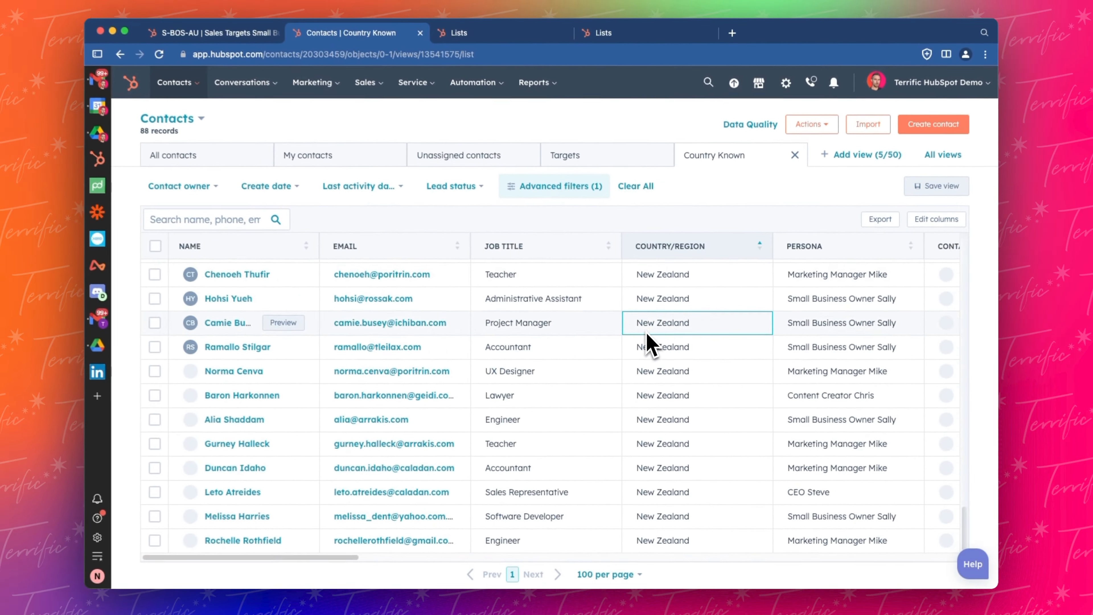
scroll(650, 379, up, 10)
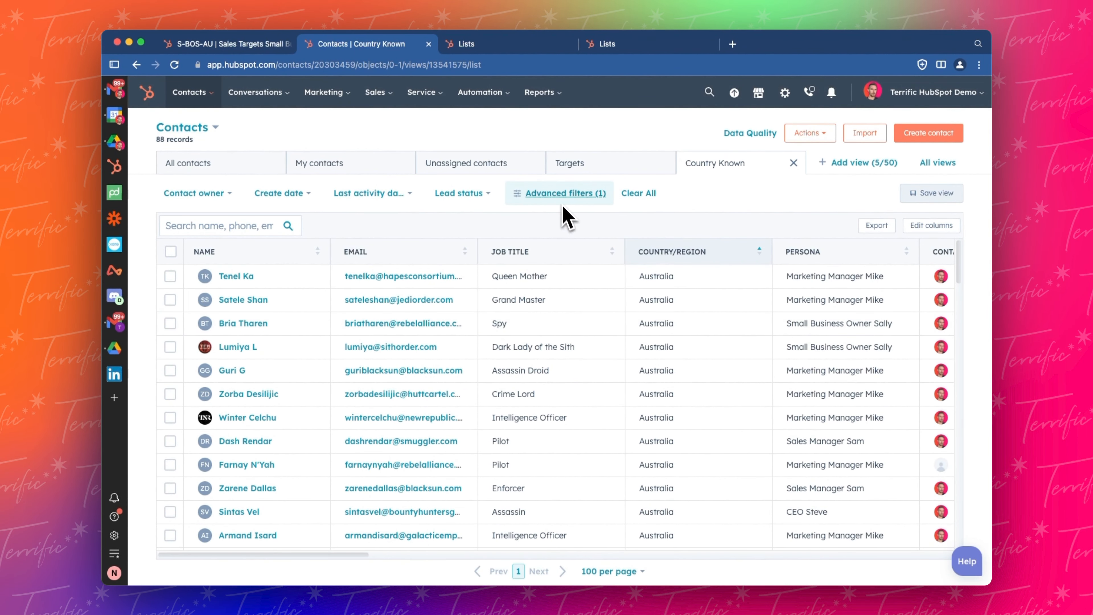
click(928, 200)
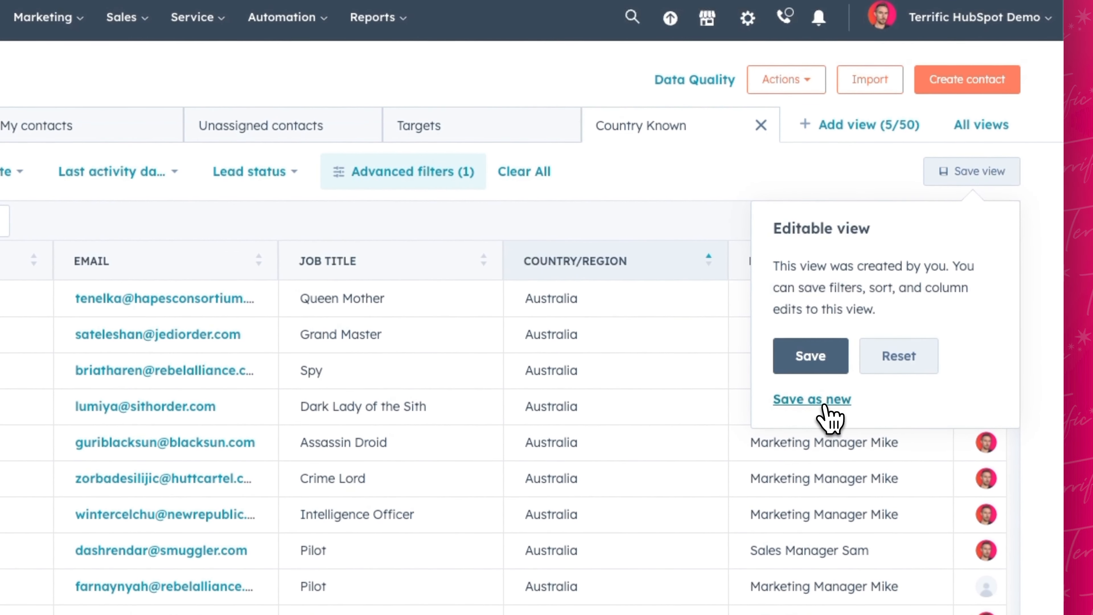
click(825, 407)
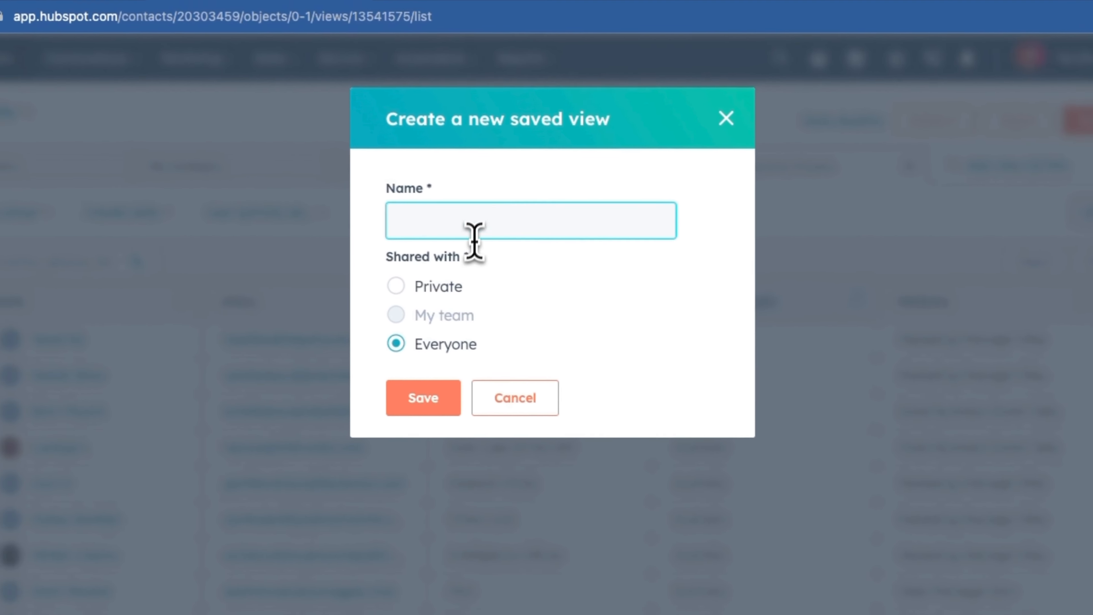
text(AU)
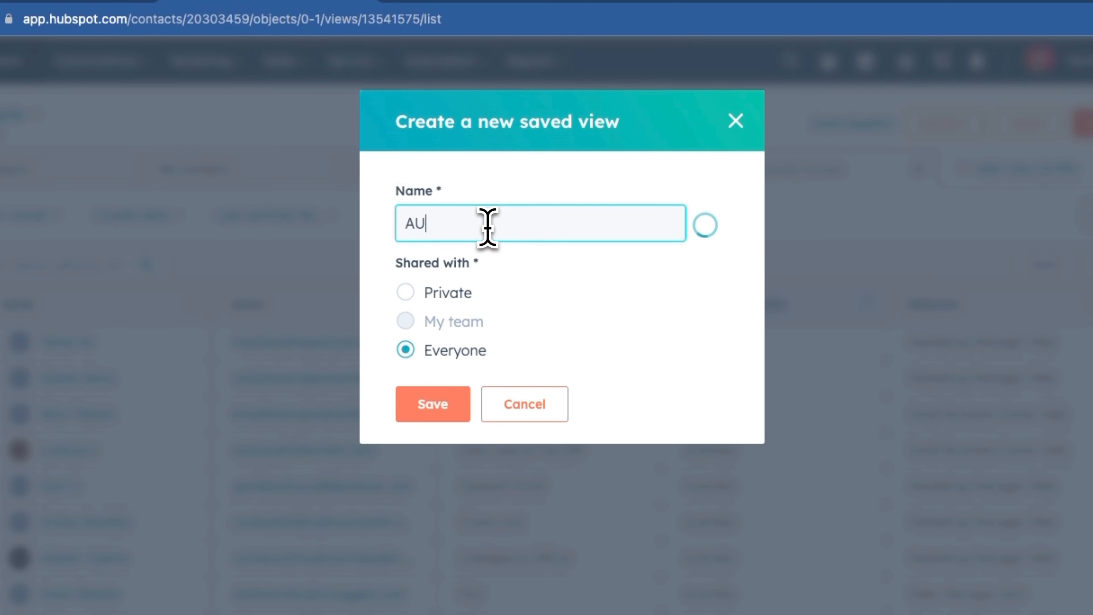
text(/NZ Contacts)
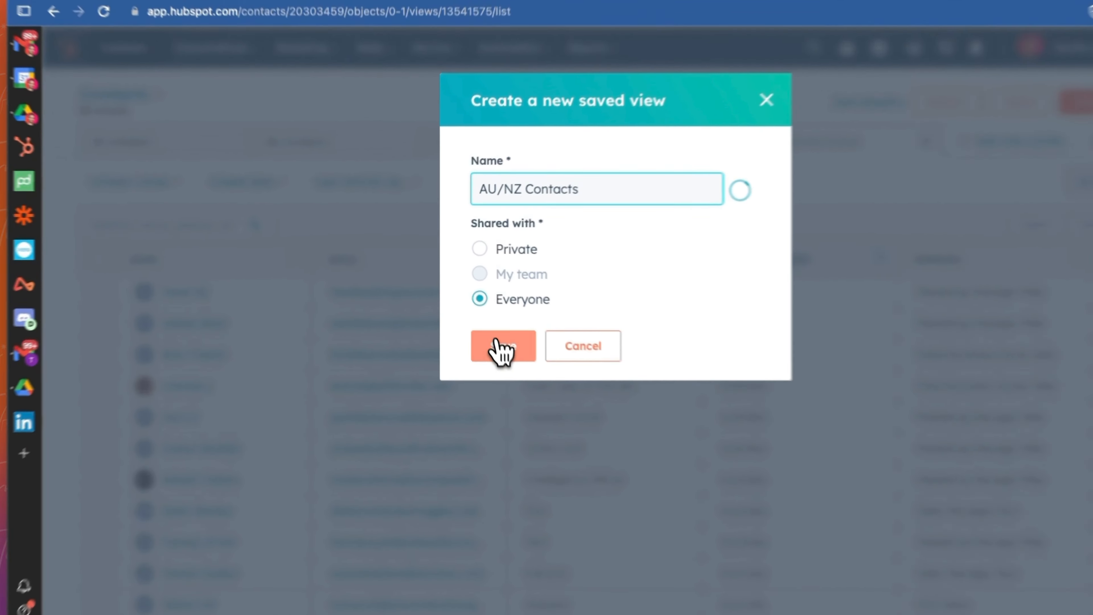
click(475, 317)
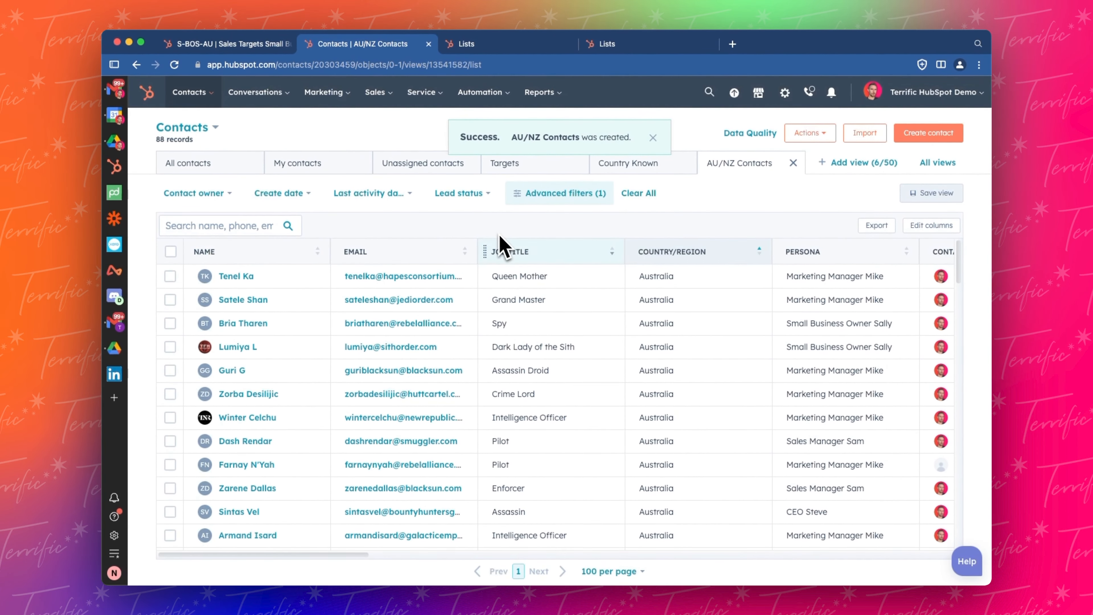
- Browse the AU/NZ Contacts view and sort its contacts by name in descending, then ascending order
scroll(618, 332, down, 17)
scroll(690, 405, up, 13)
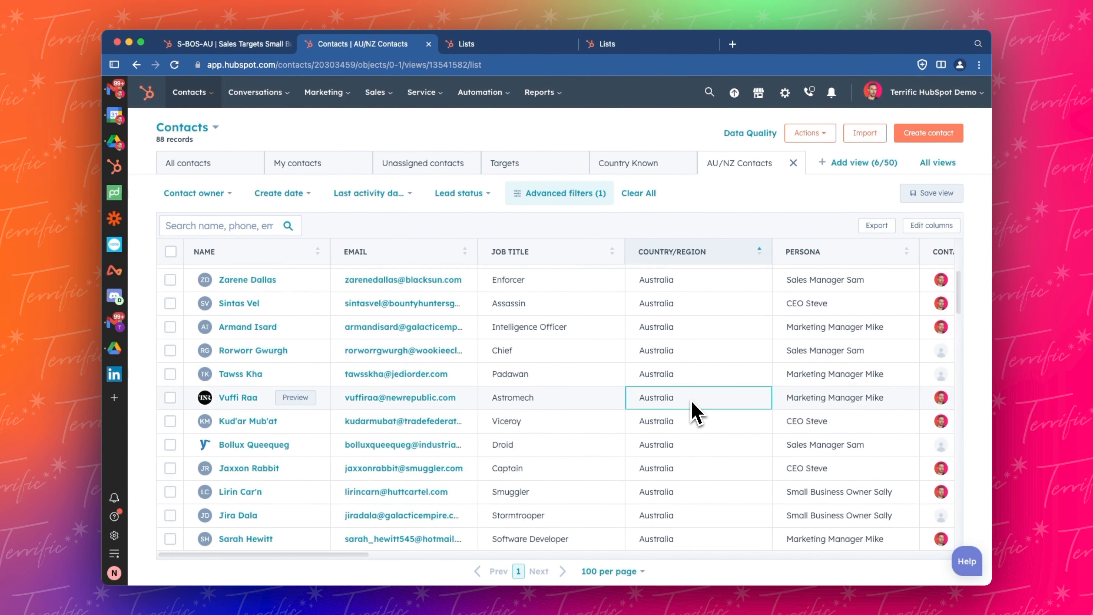
scroll(661, 336, up, 3)
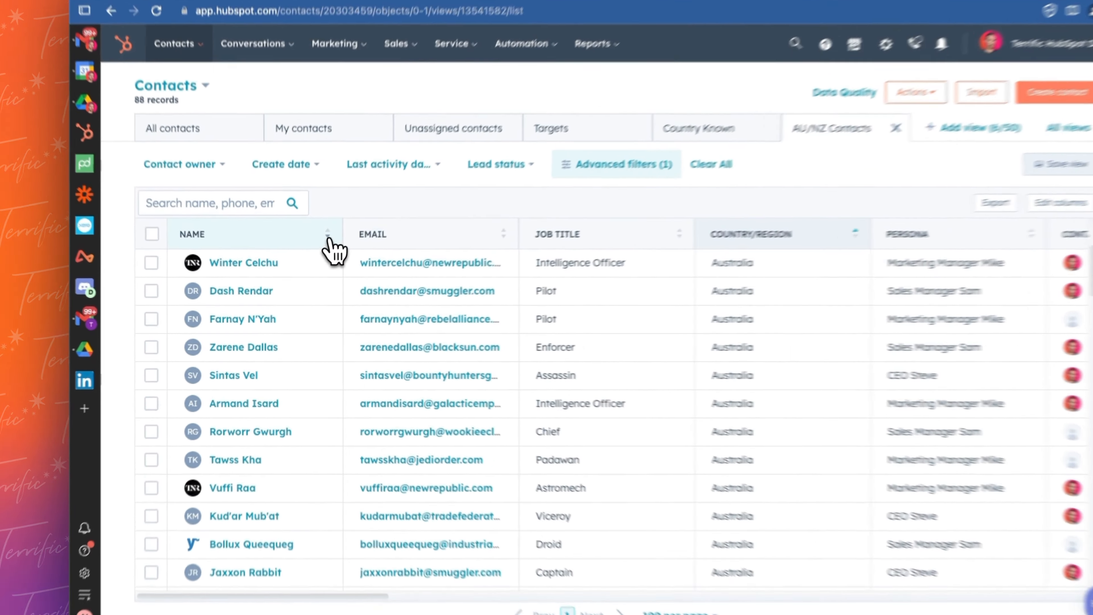
click(317, 253)
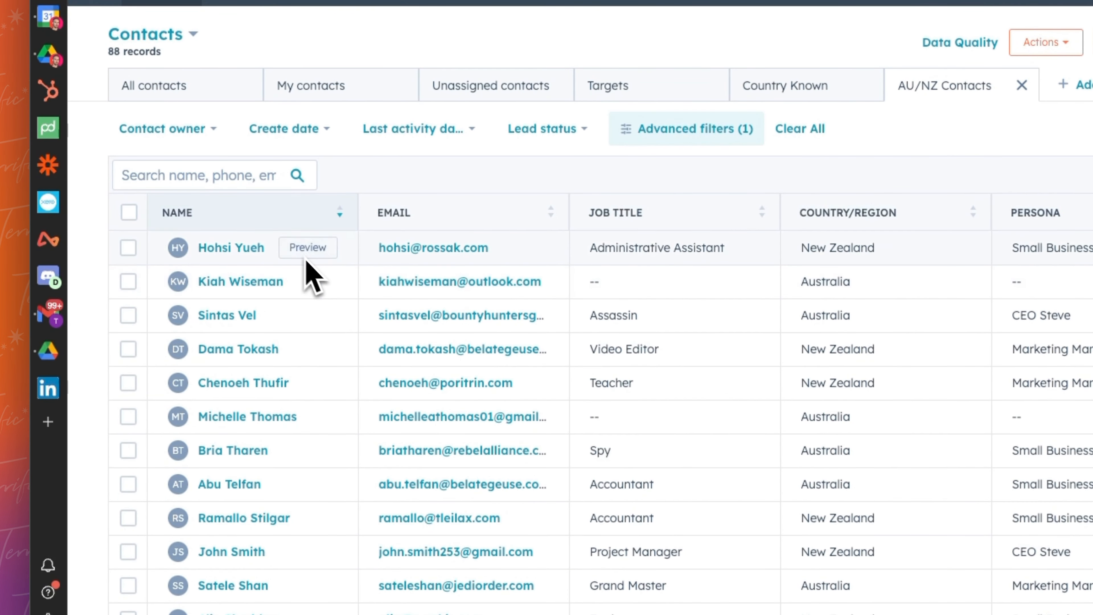
click(344, 221)
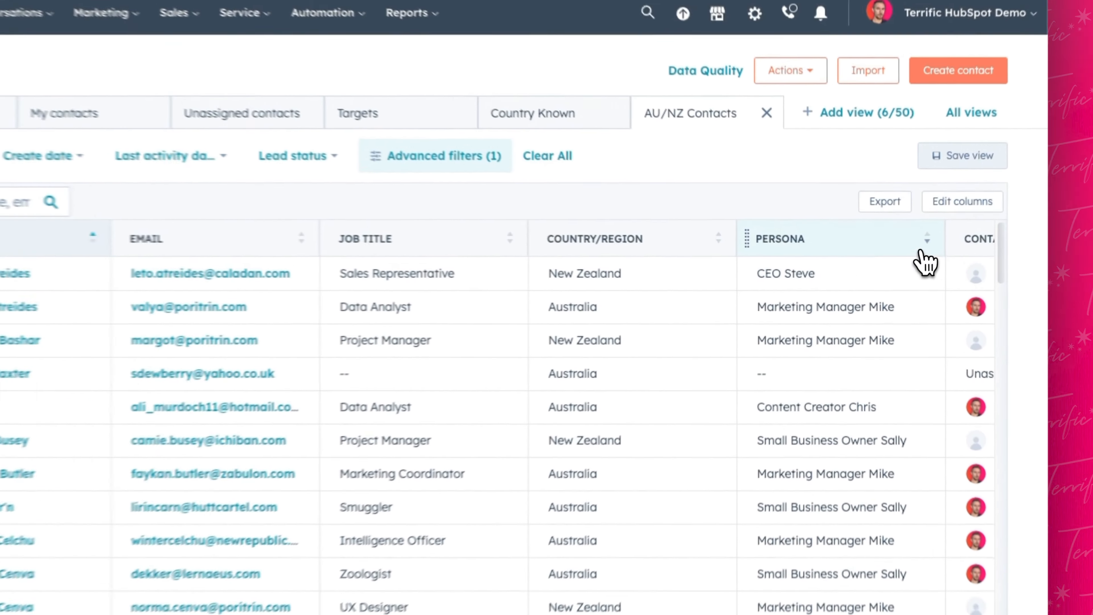
- Sort the AU/NZ contacts by Persona in descending order and look through the grouped personas
click(905, 254)
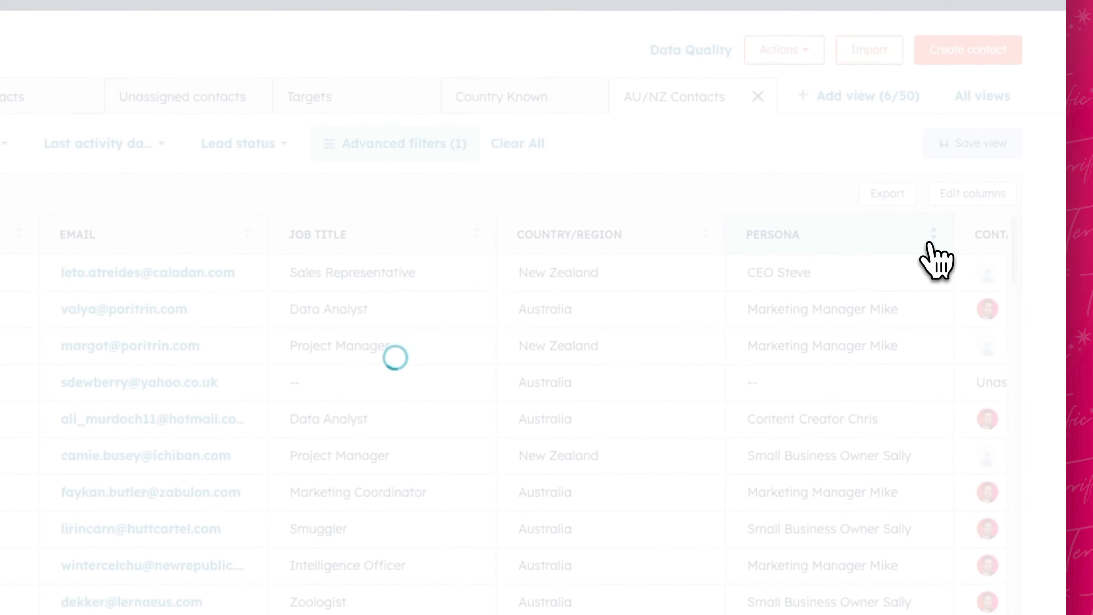
scroll(892, 379, down, 20)
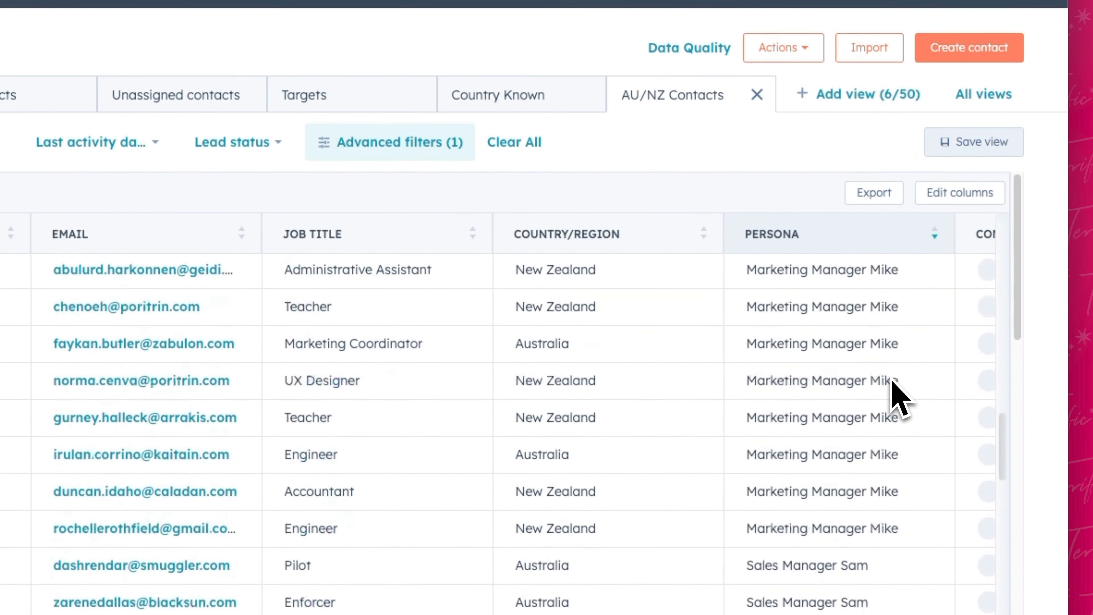
scroll(892, 378, up, 19)
- Add the condition "Persona is known" to the AU/NZ Contacts view's advanced filters, apply it and close the filter settings
click(411, 163)
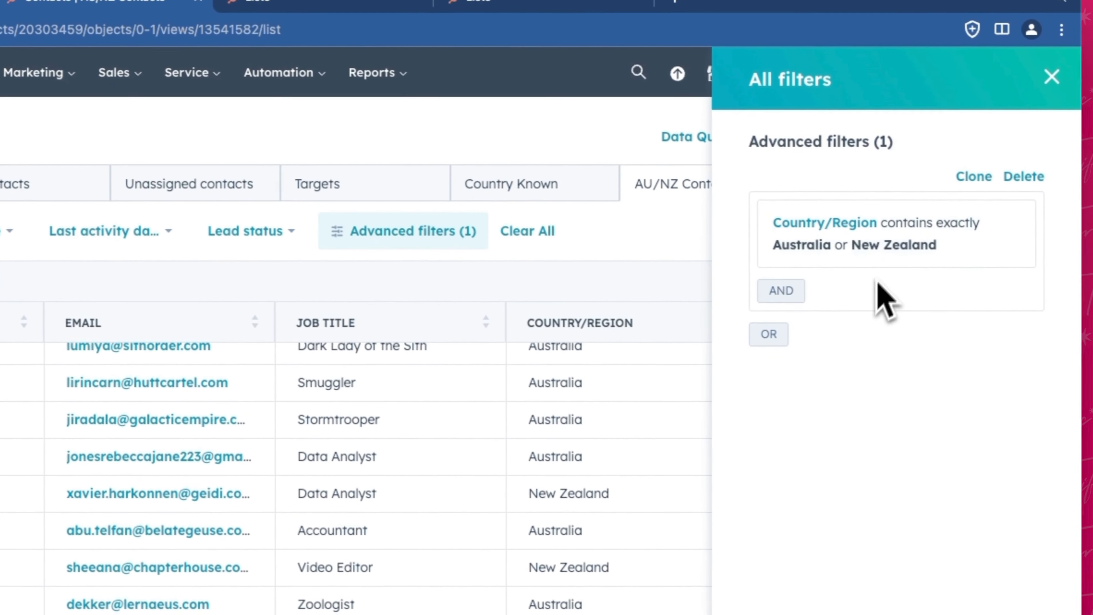
click(787, 221)
text(person)
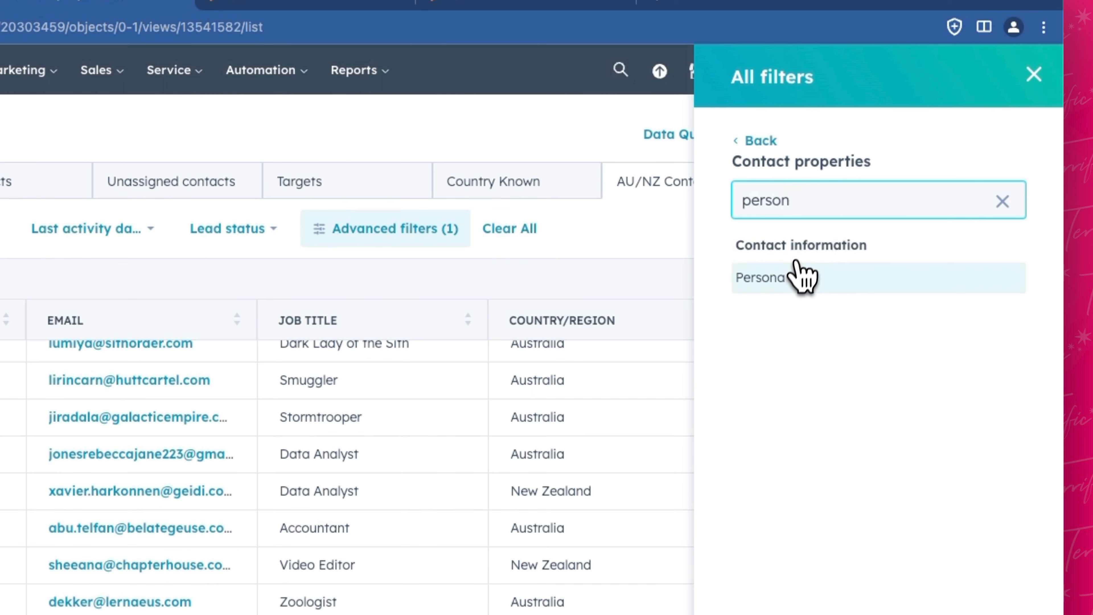
click(793, 276)
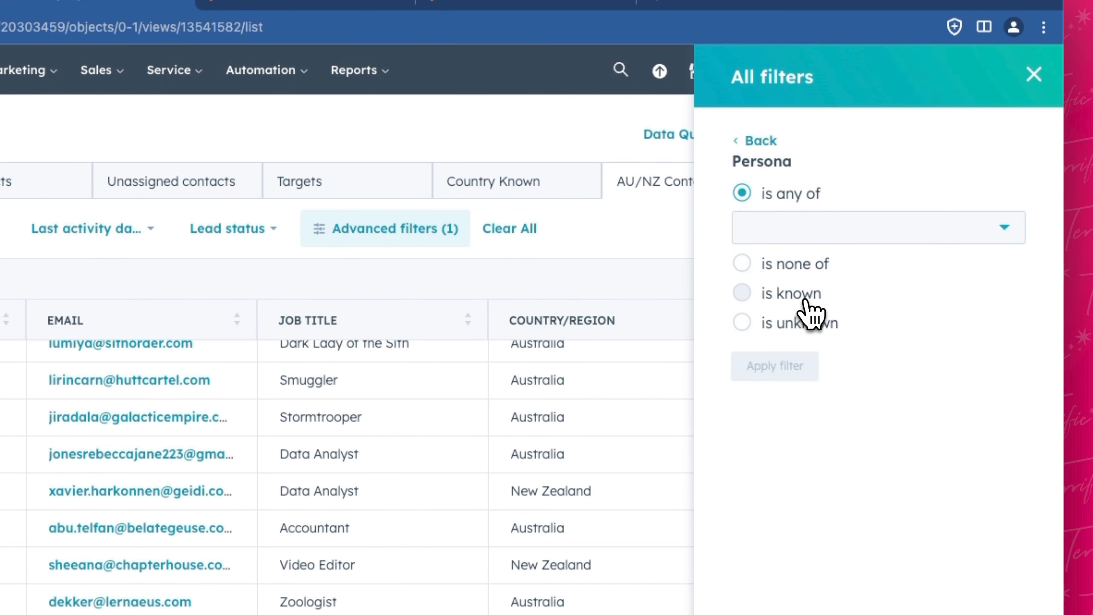
click(807, 300)
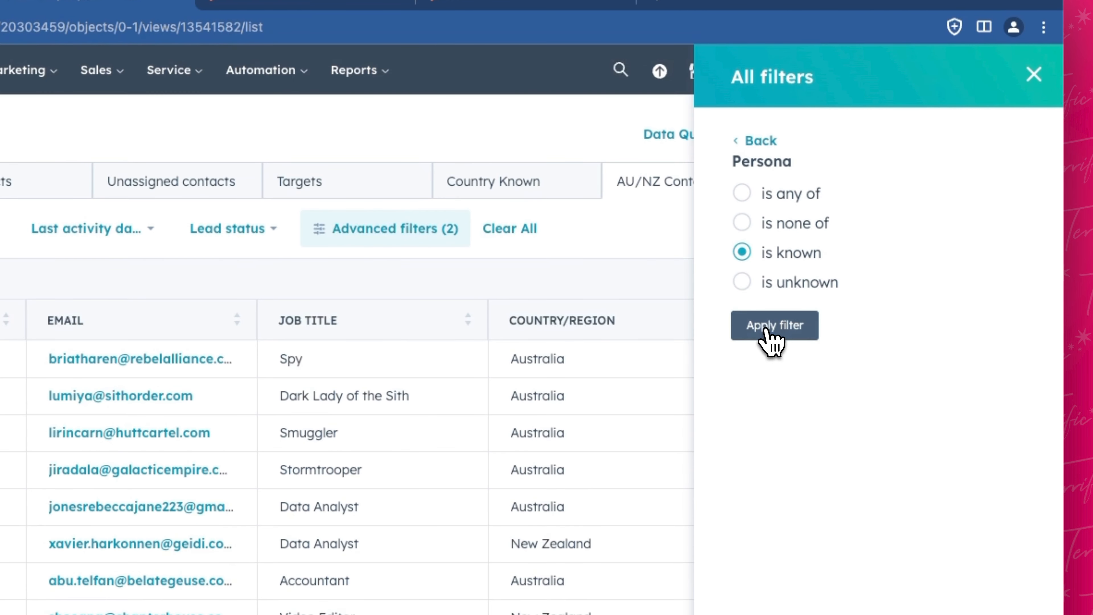
click(766, 331)
click(1034, 74)
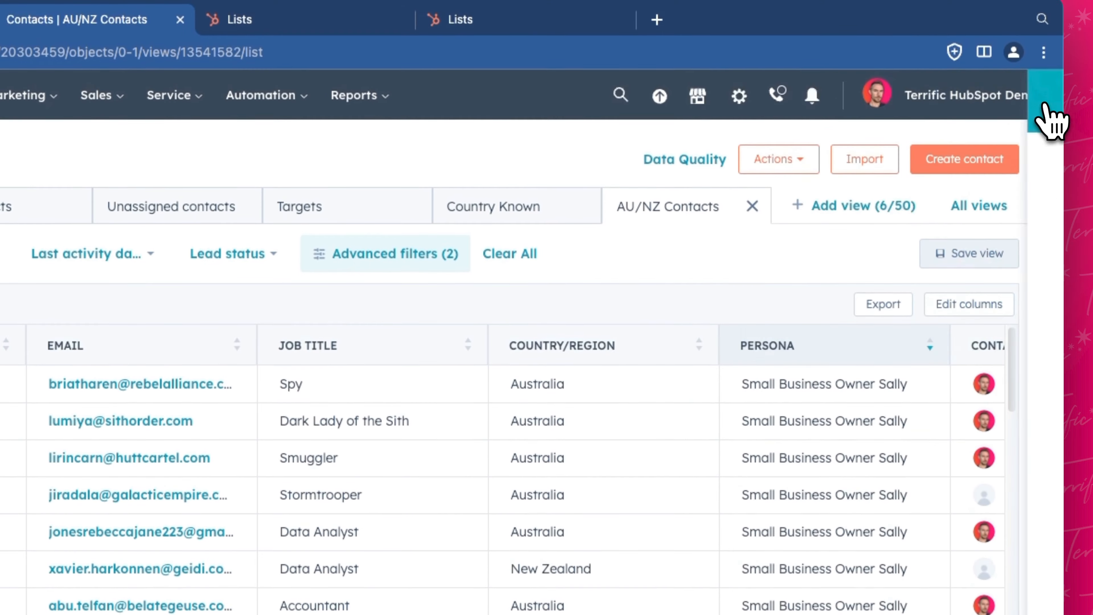
- Browse the filtered contacts, sort them by name in both directions, return to descending Persona order and review the personas
scroll(818, 498, down, 10)
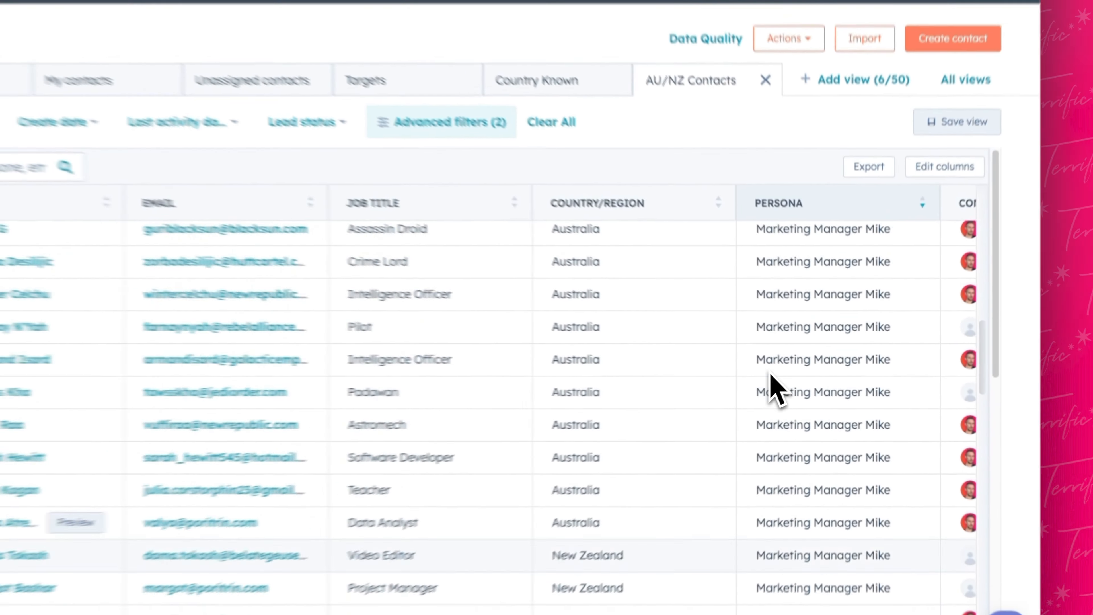
scroll(758, 537, up, 10)
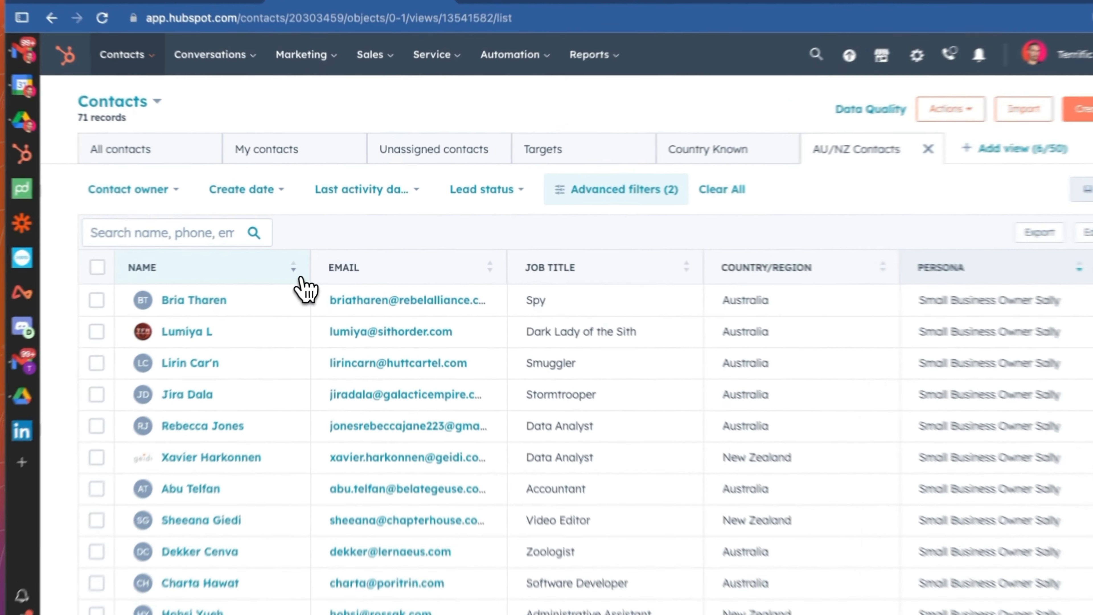
click(326, 259)
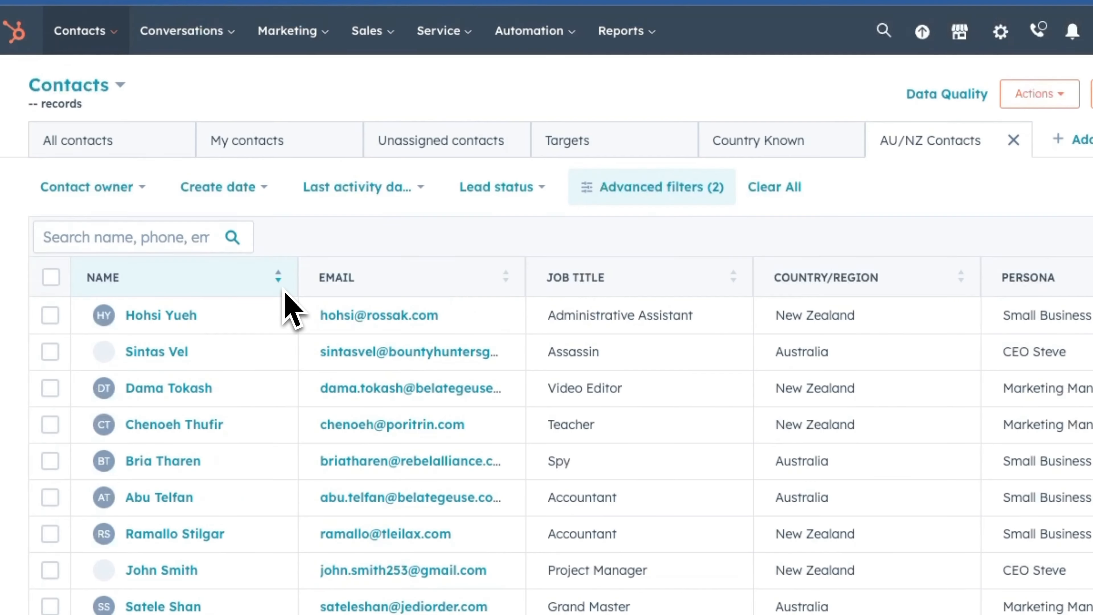
click(283, 289)
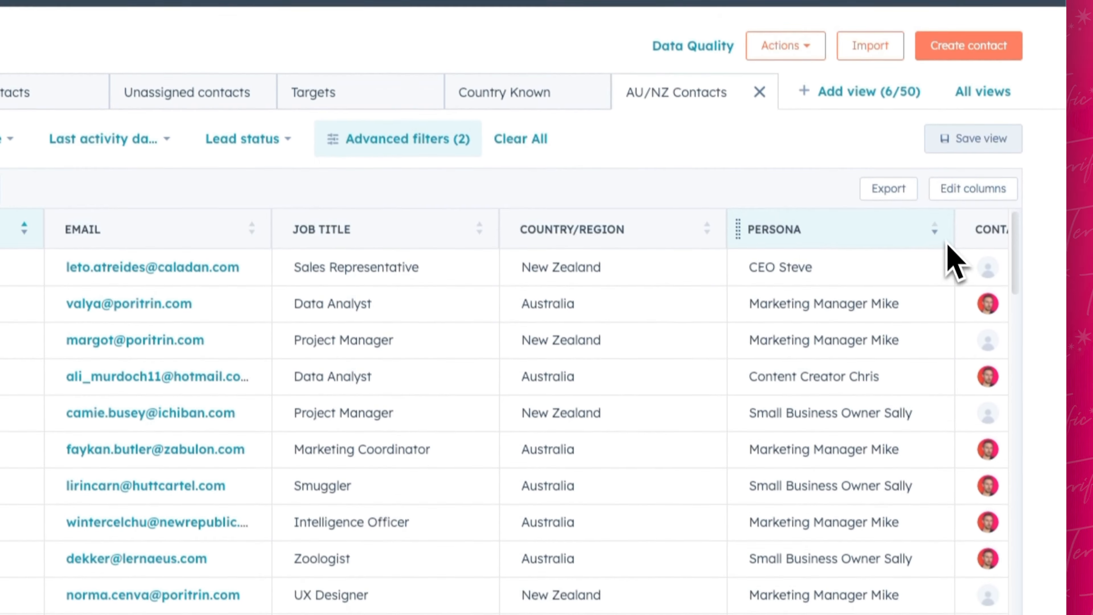
click(935, 231)
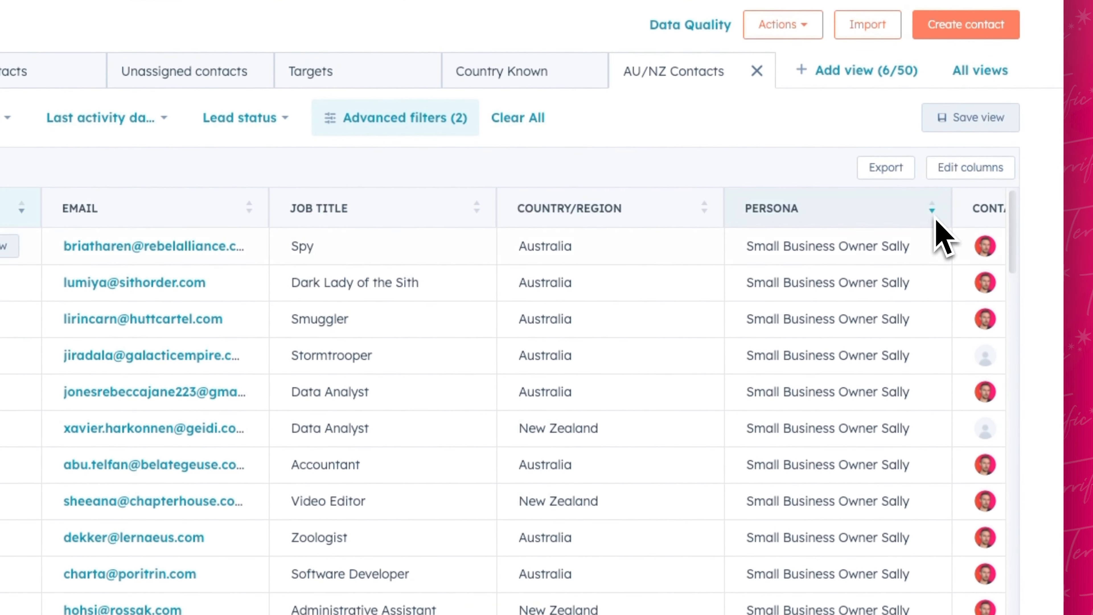
scroll(842, 276, down, 10)
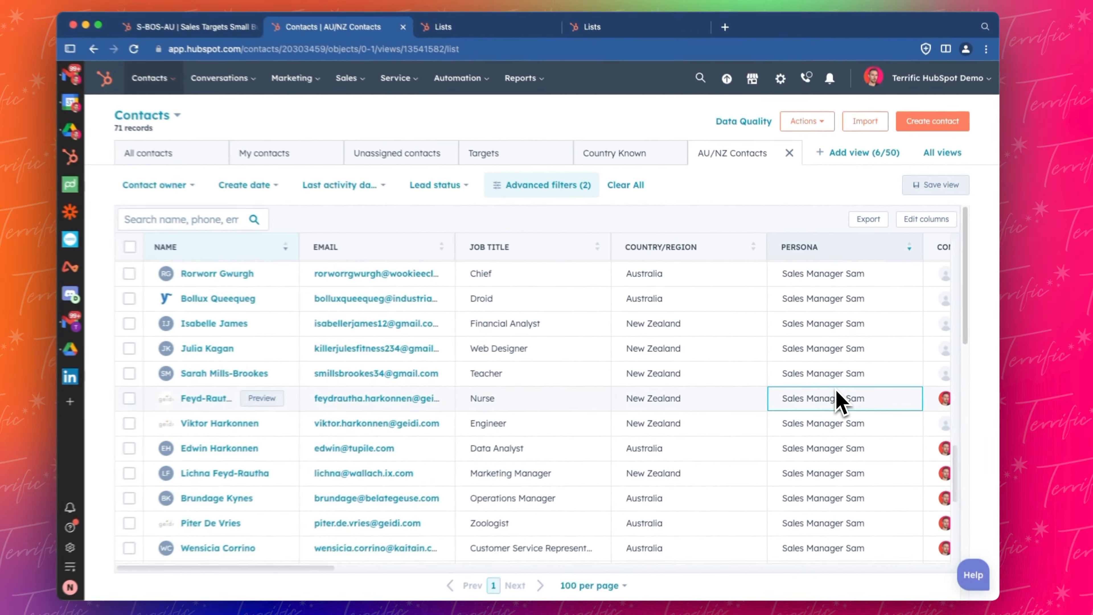
scroll(840, 398, up, 10)
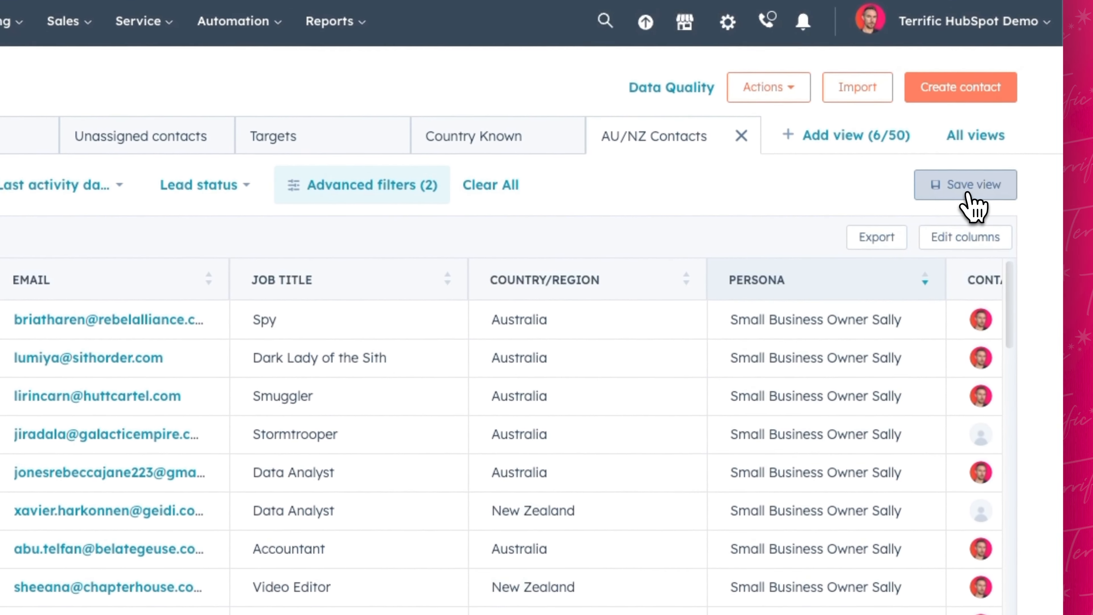
- Save the current filters and sorting to the existing AU/NZ Contacts view and check the option for saving as new
click(932, 194)
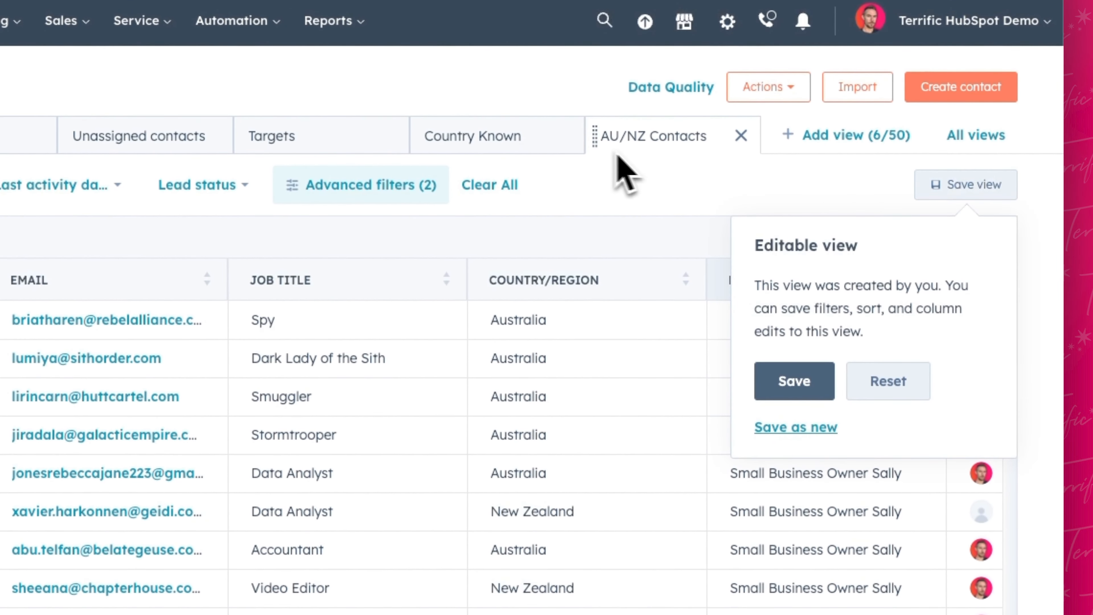
click(795, 384)
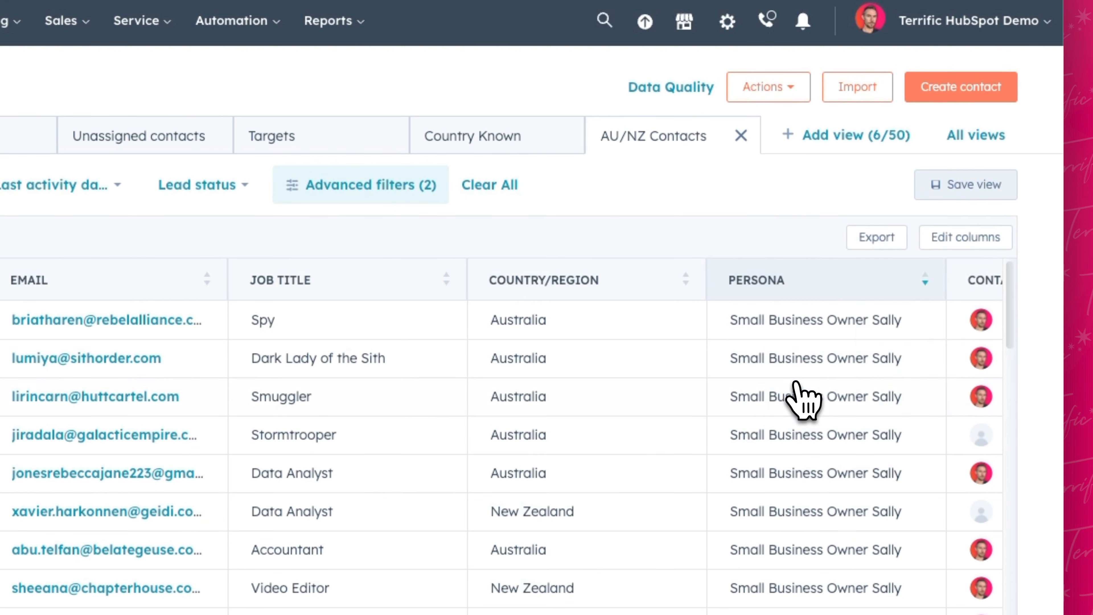
click(1003, 190)
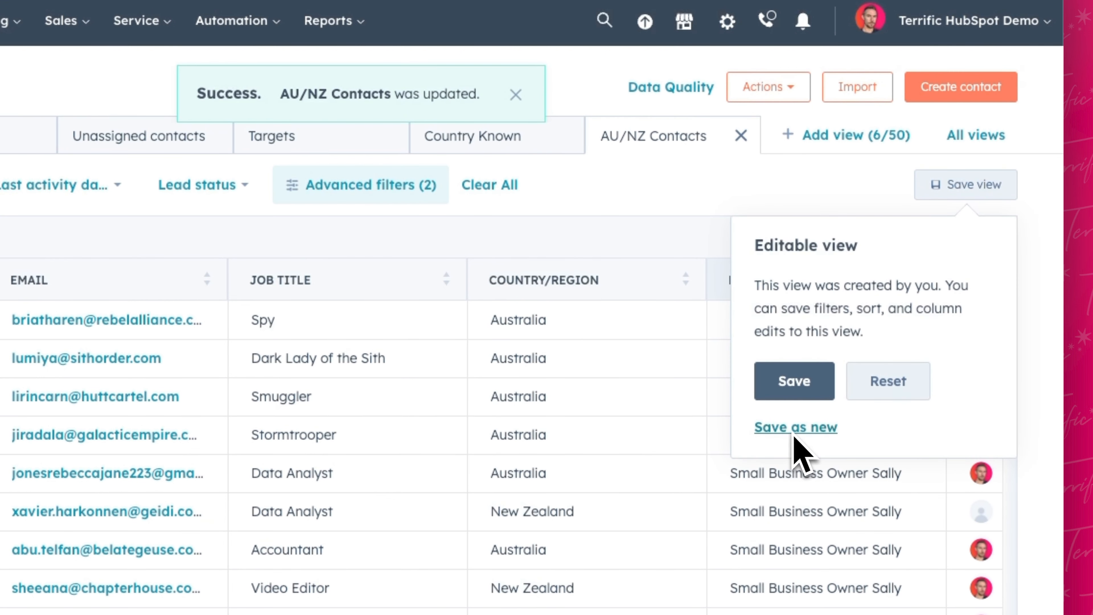
click(727, 194)
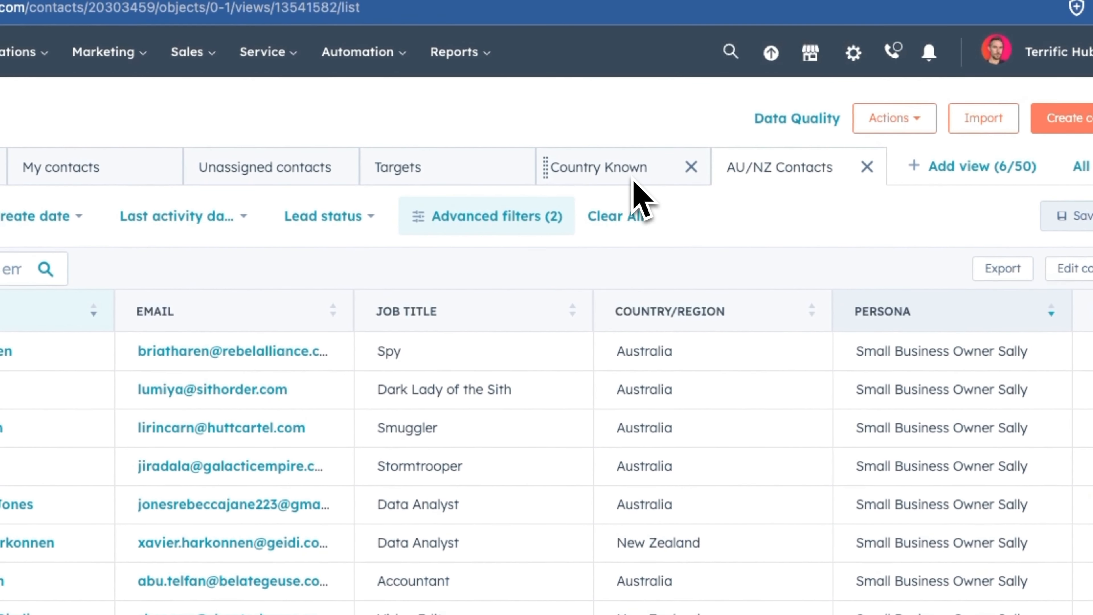
- Close the Country Known view and move AU/NZ Contacts to the first position among the open views
click(691, 167)
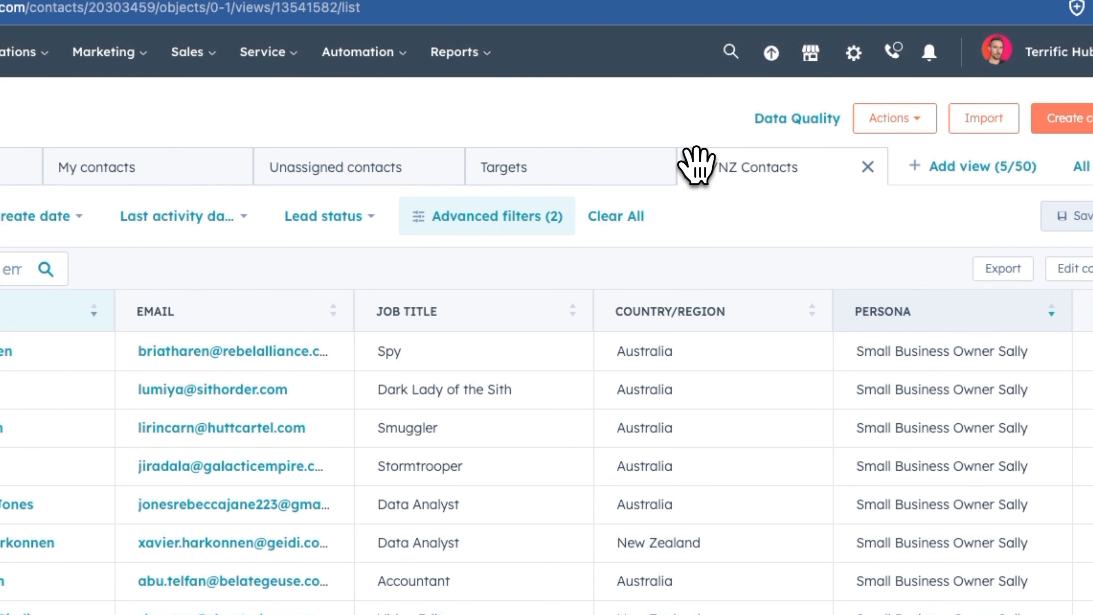
drag(688, 168, 0, 179)
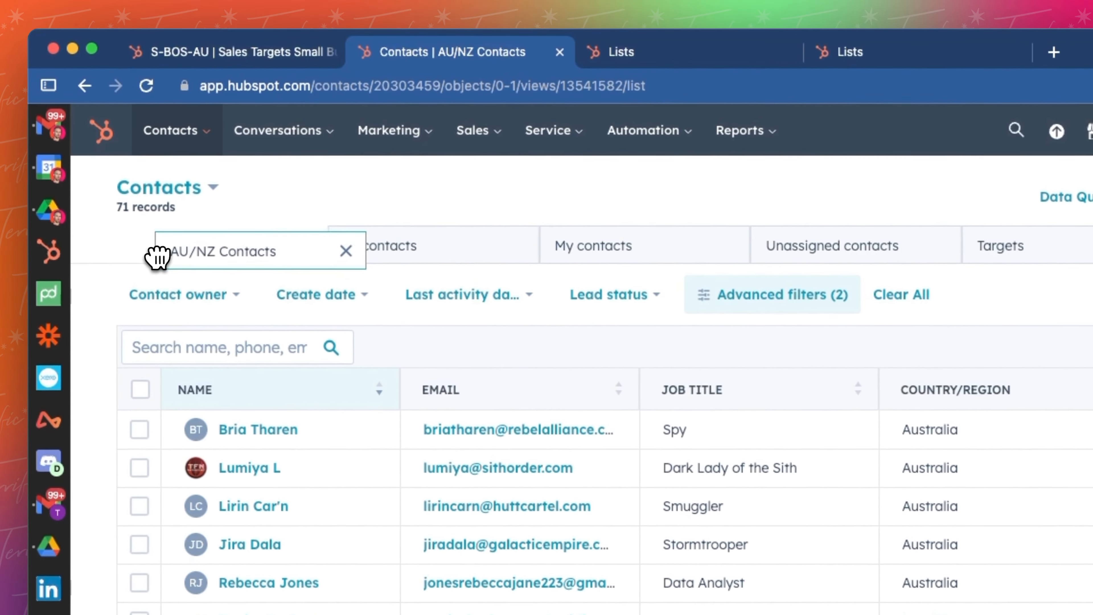
drag(157, 257, 137, 241)
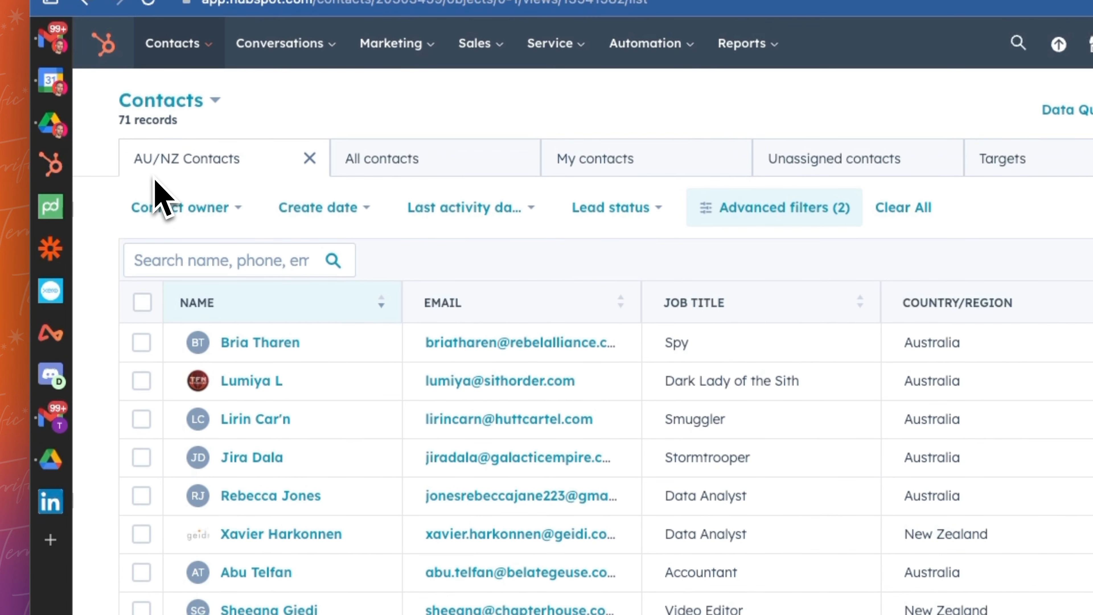
- Switch to the All contacts view and back to AU/NZ Contacts, and close the AU/NZ Contacts view
click(407, 147)
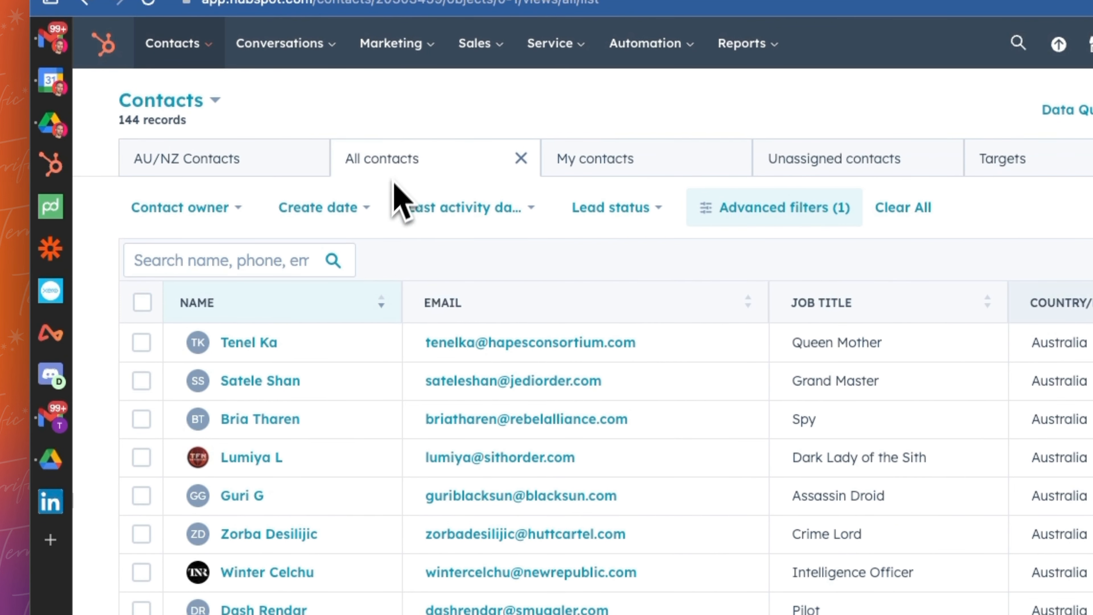
click(217, 163)
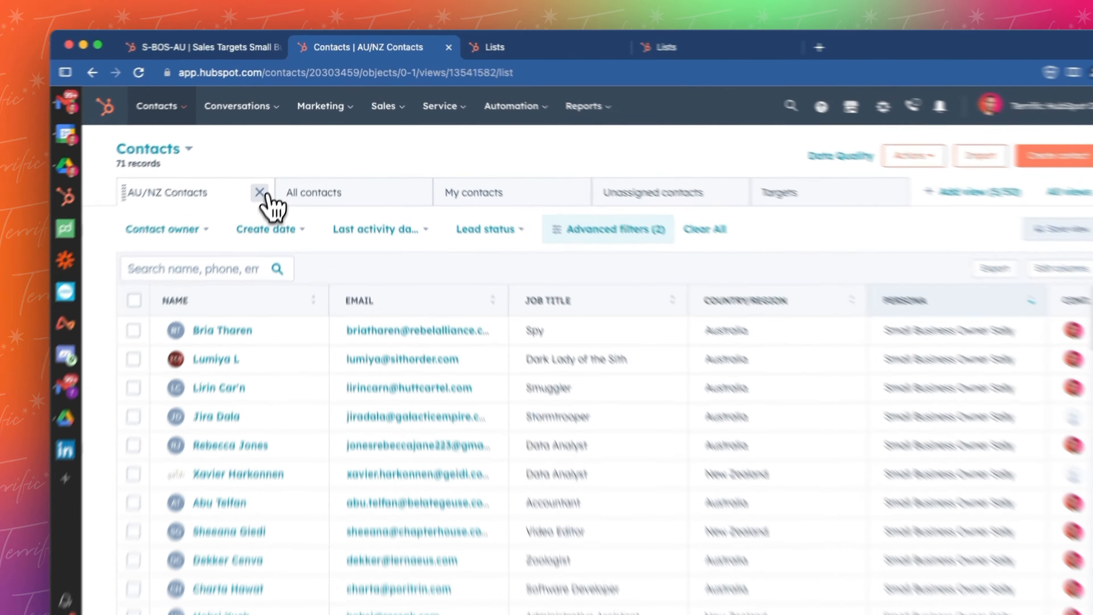
click(273, 163)
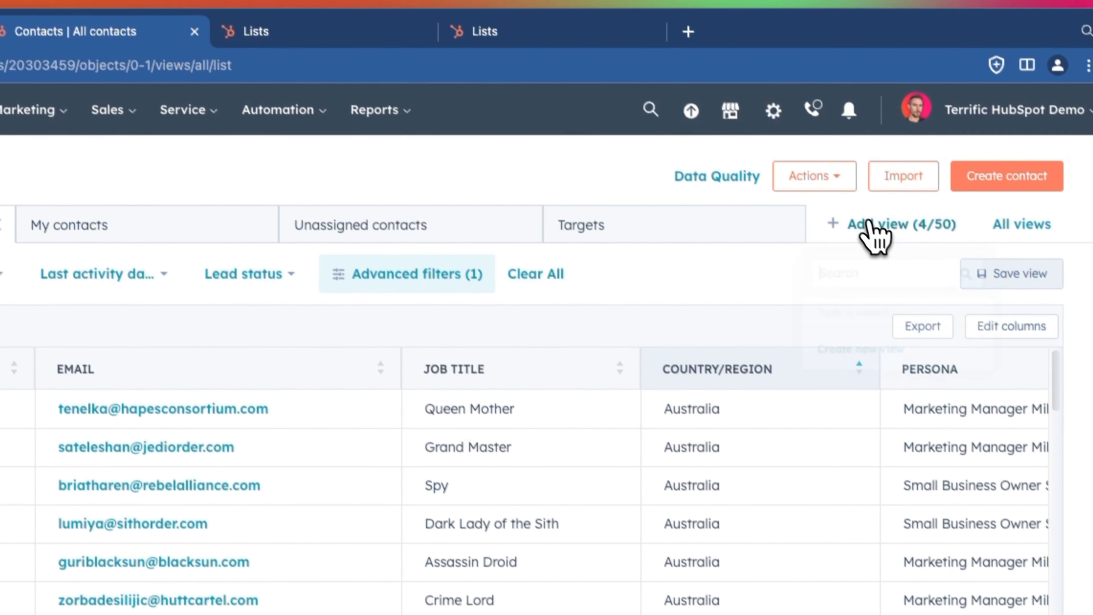
- Find the saved AU/NZ Contacts view by searching for "AU", reopen it and place it first among the open views
click(896, 245)
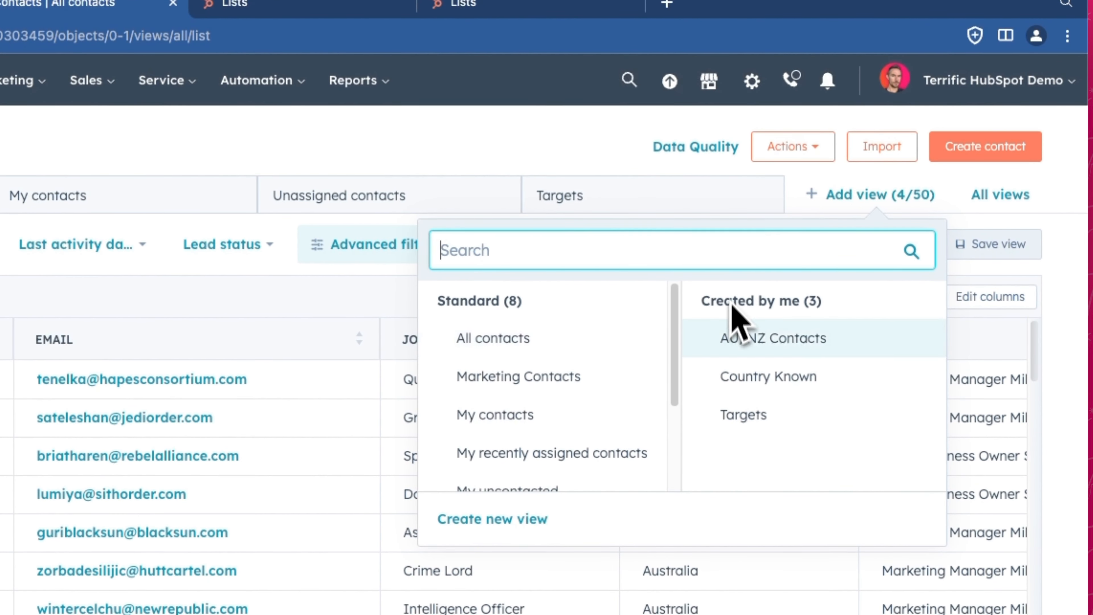
text(AU)
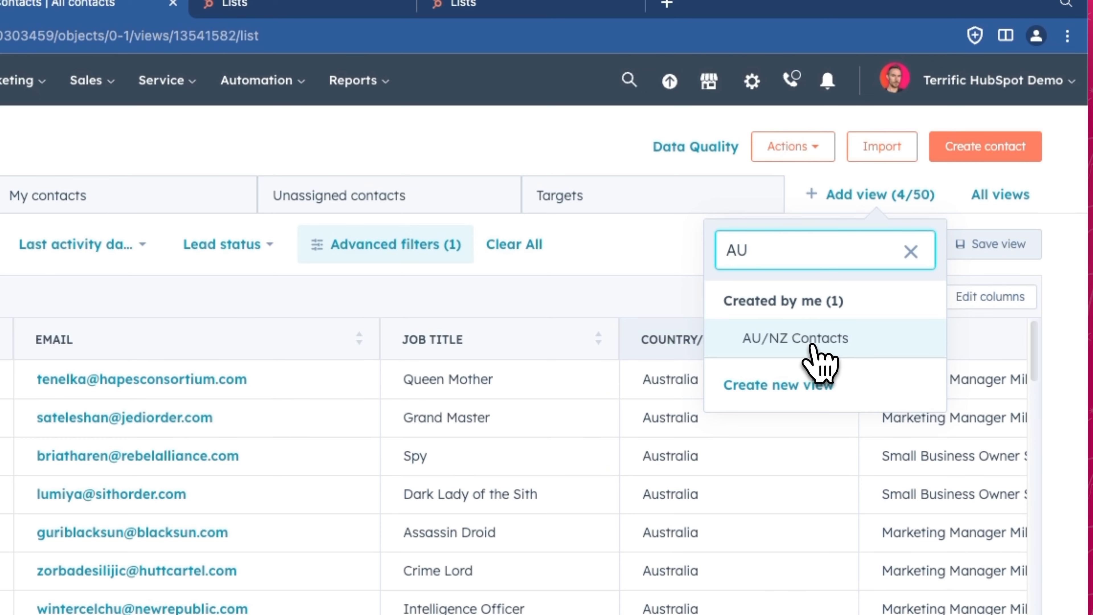
click(818, 361)
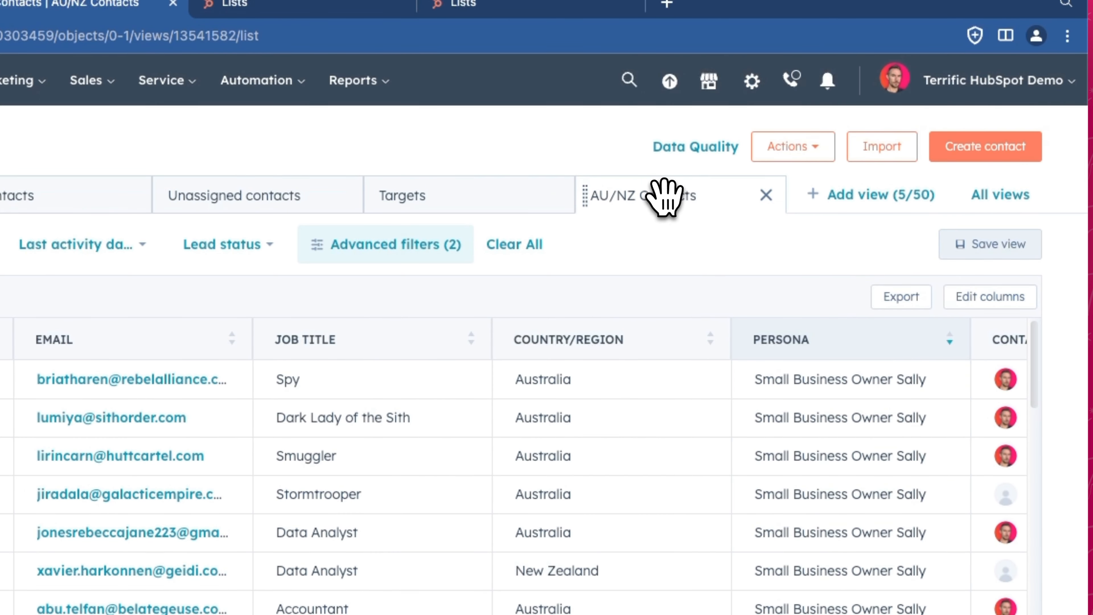
drag(665, 198, 0, 219)
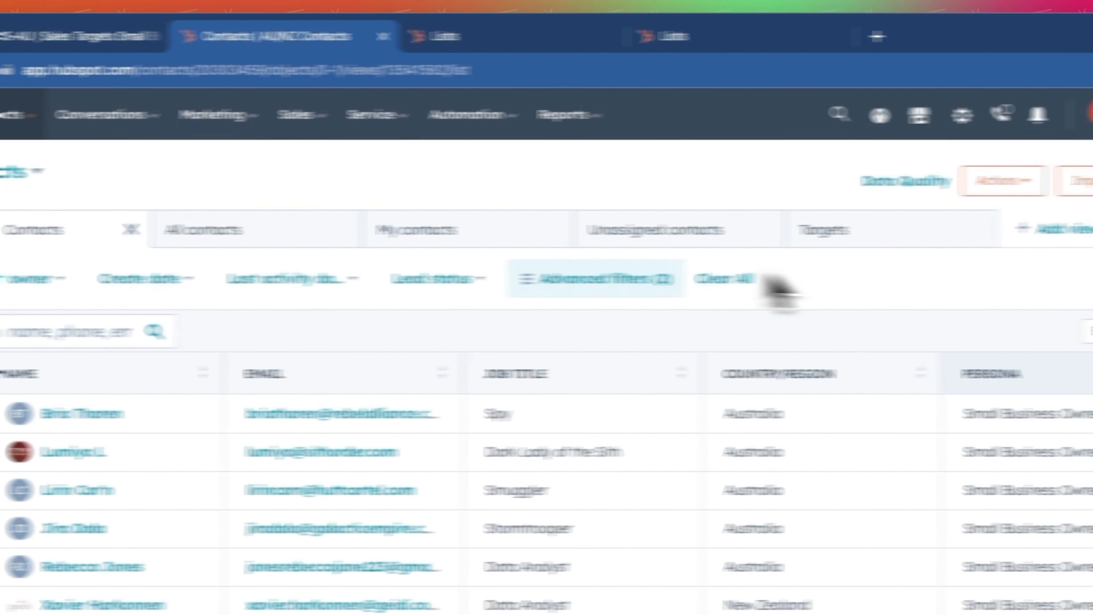
- Open the list of all views, inspect the sharing options of AU/NZ Contacts and cancel without changing them
click(1092, 232)
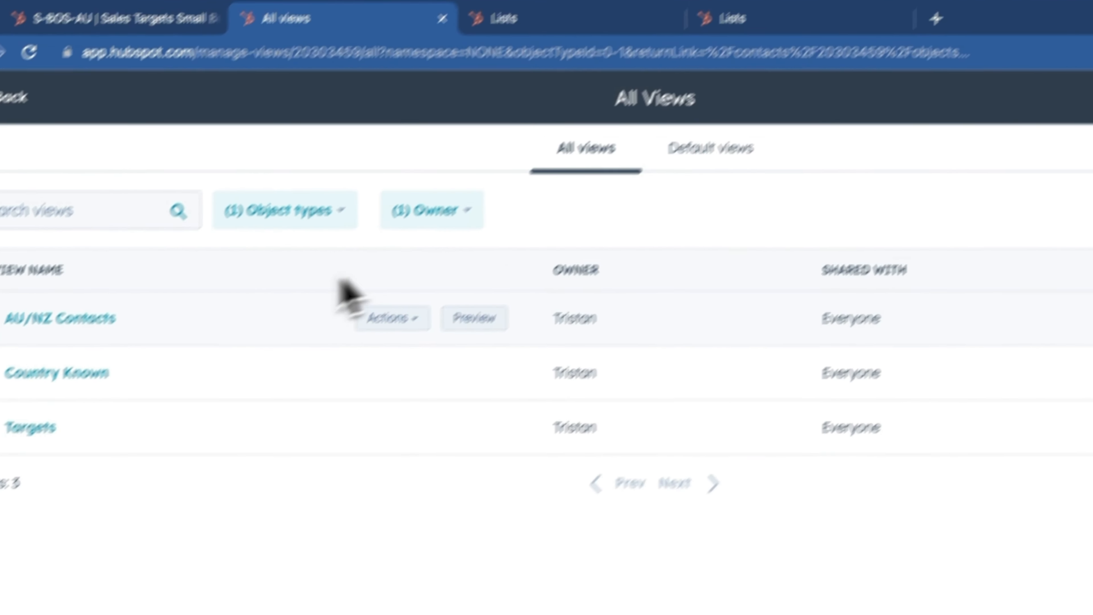
click(393, 320)
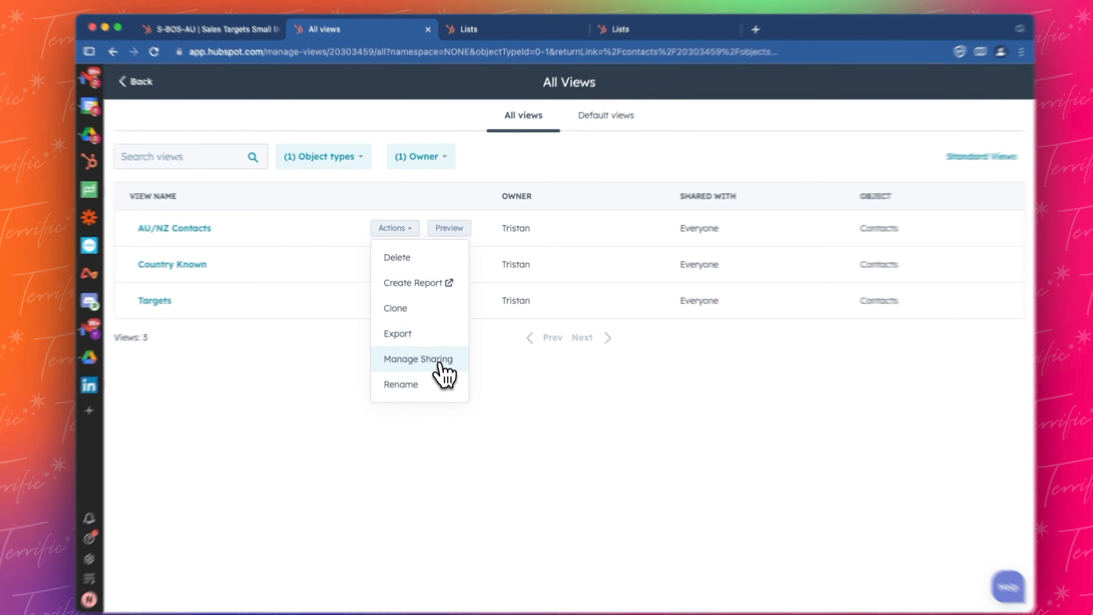
click(438, 354)
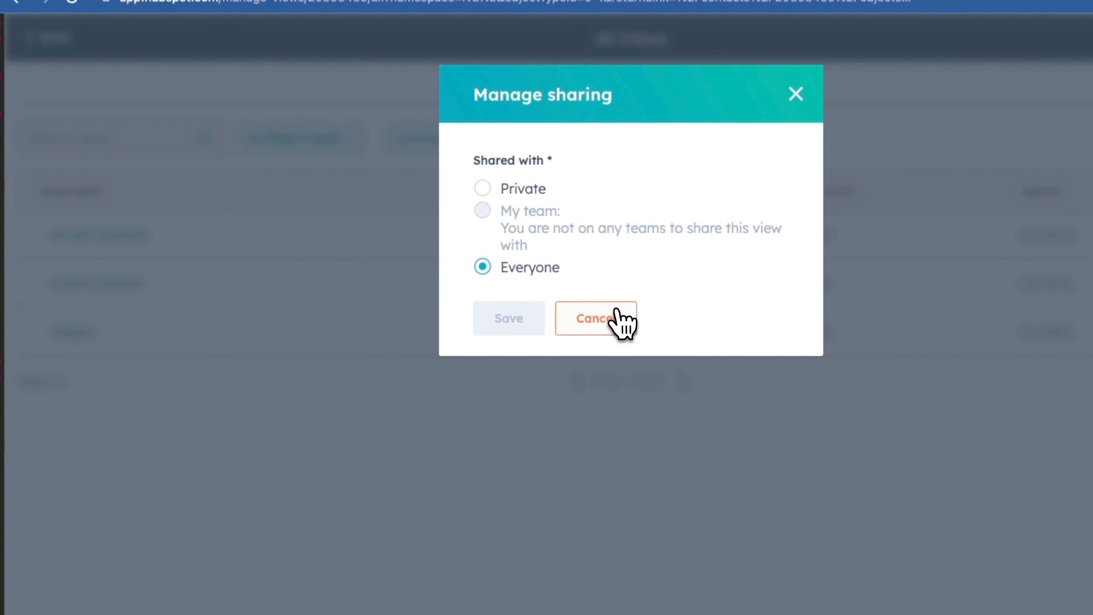
click(536, 286)
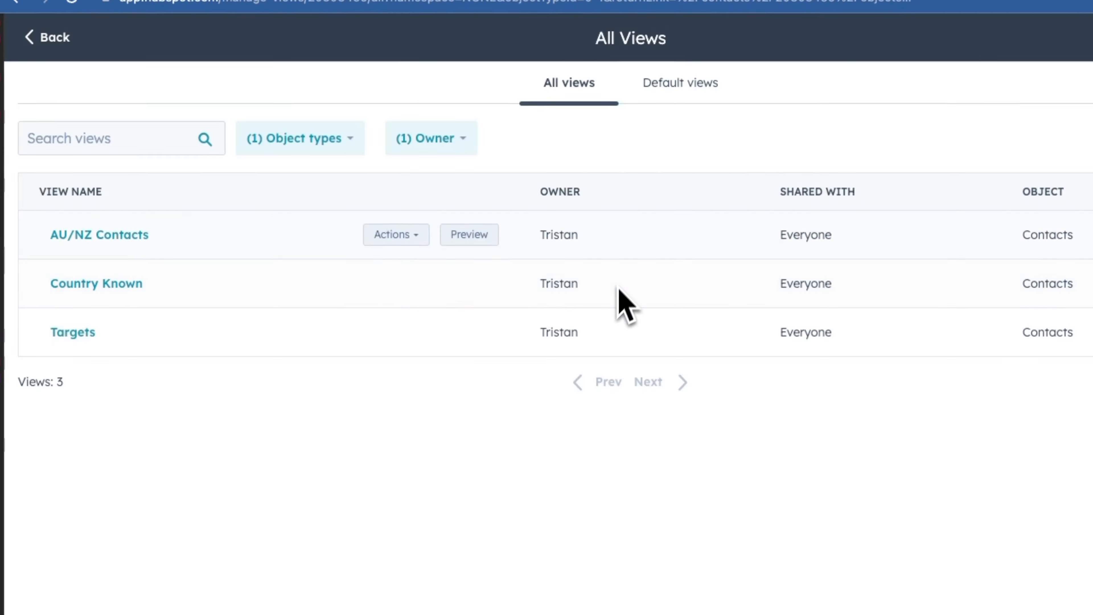
- Rename the AU/NZ Contacts view to "ANZ Contacts" and open the renamed view
click(378, 236)
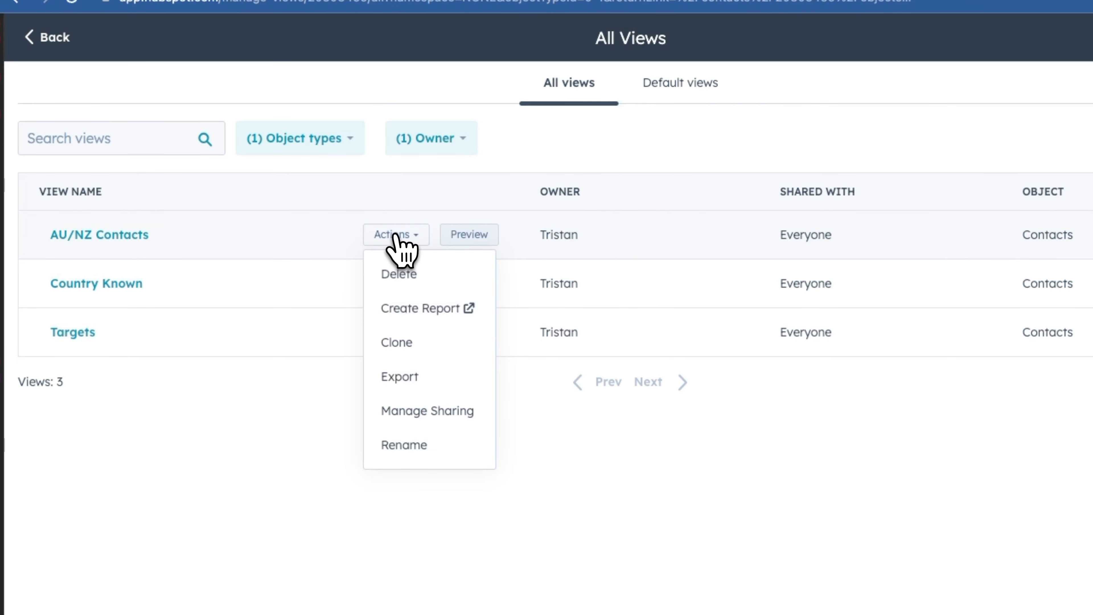
click(431, 446)
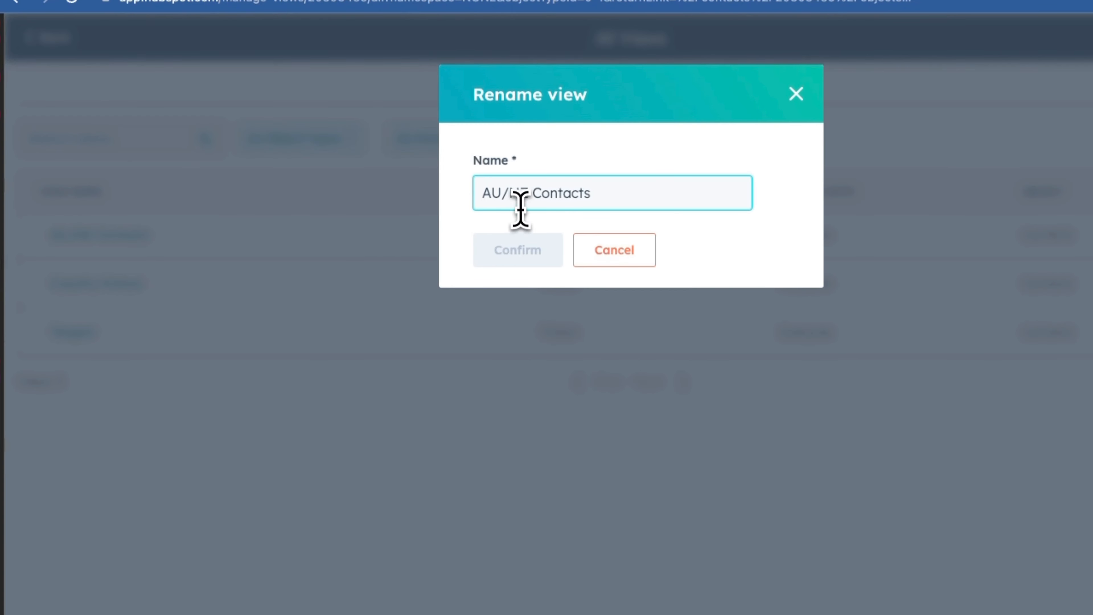
key(BackSpace)
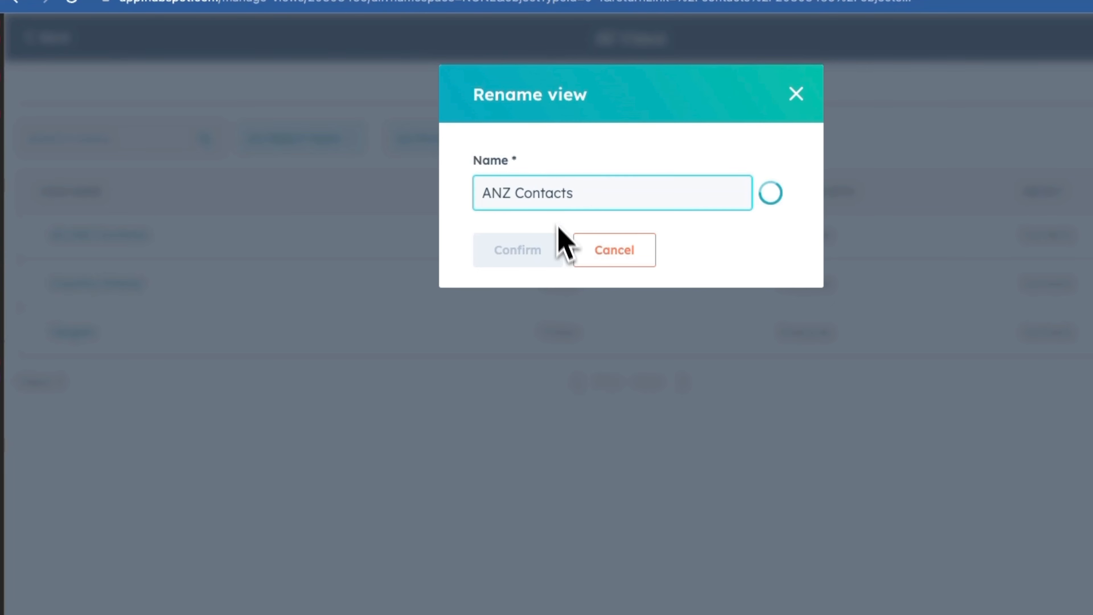
click(533, 255)
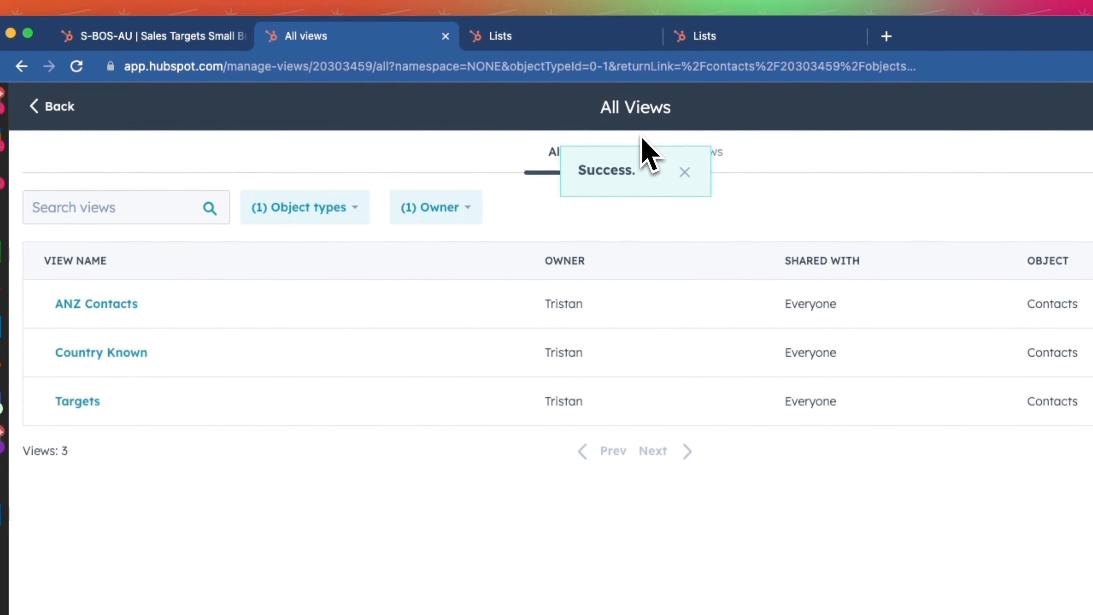
click(119, 303)
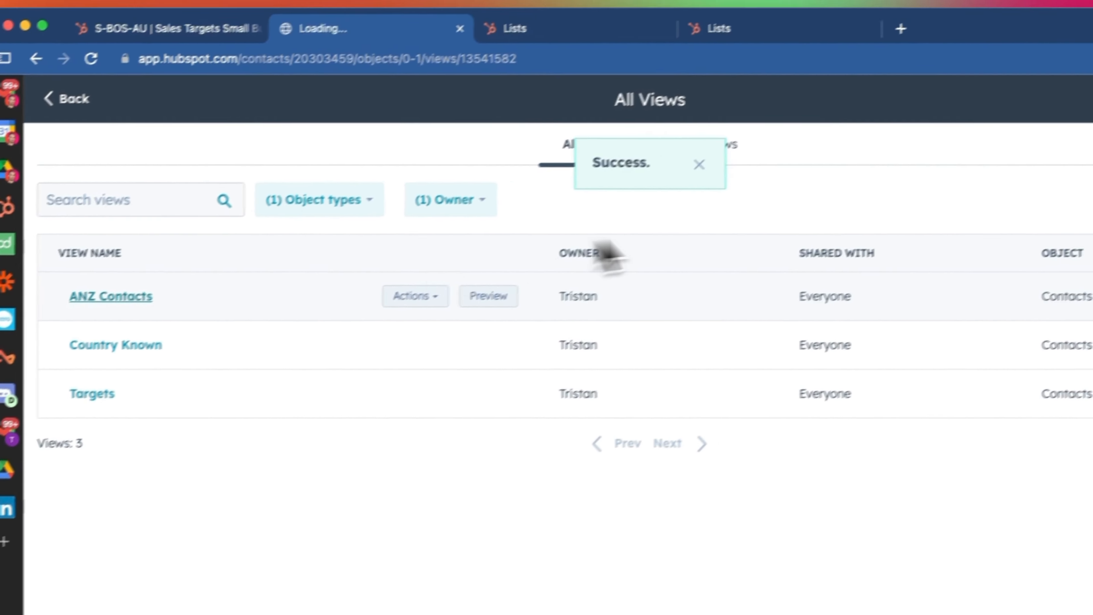
- Inspect the web address and the save options of the ANZ Contacts view without saving changes
click(491, 58)
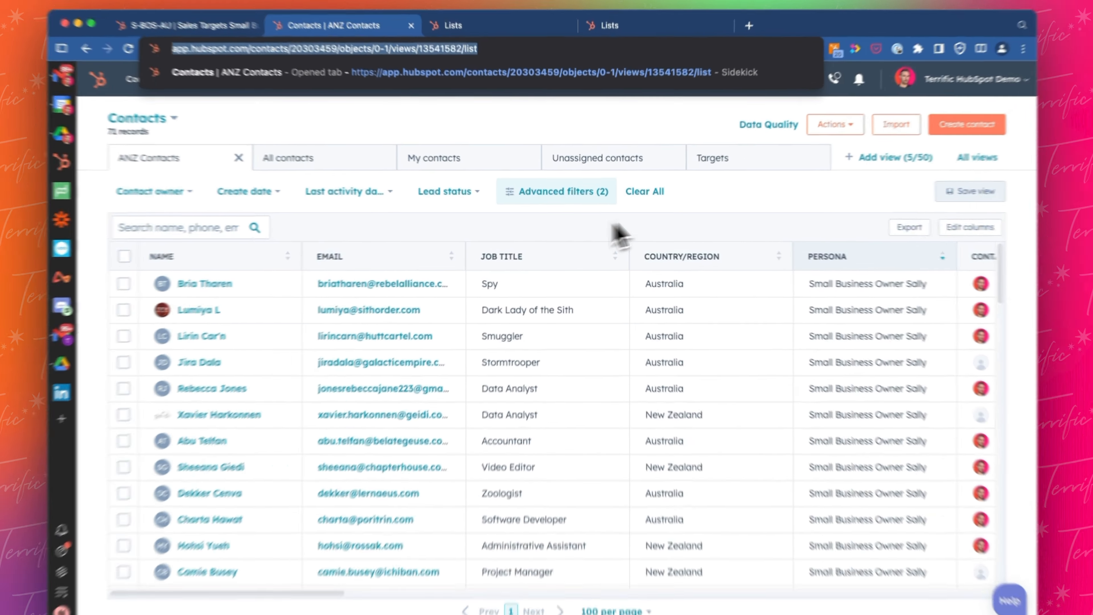
click(703, 202)
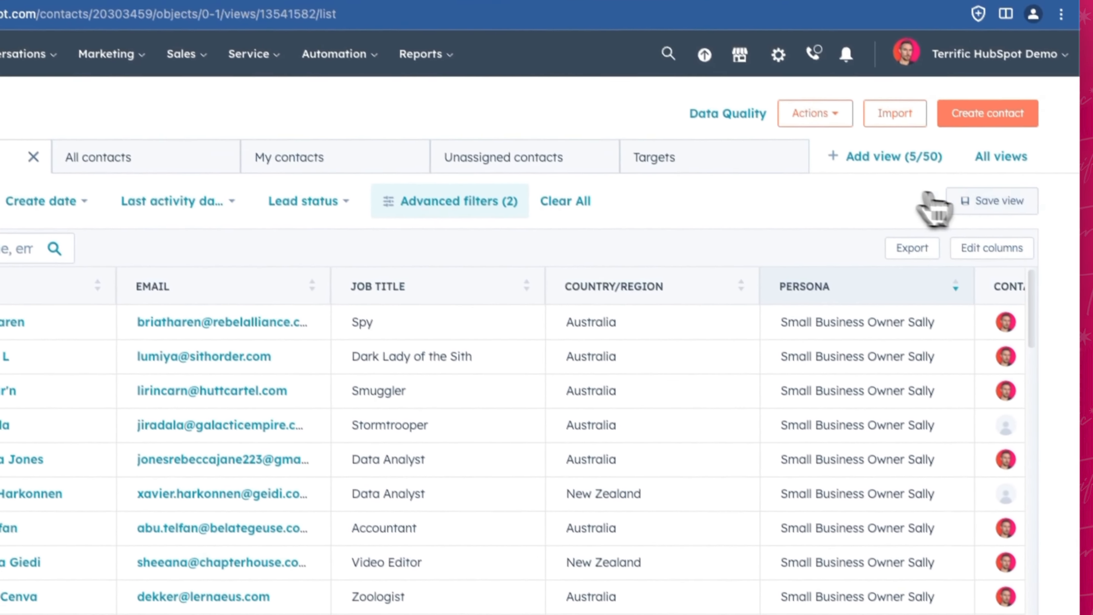
click(965, 200)
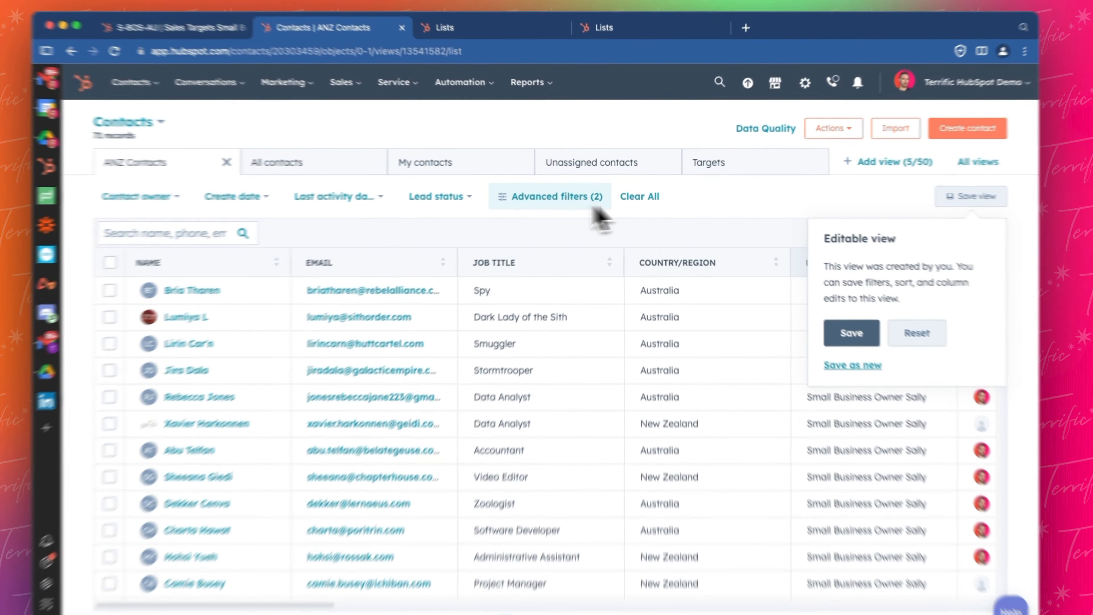
click(733, 210)
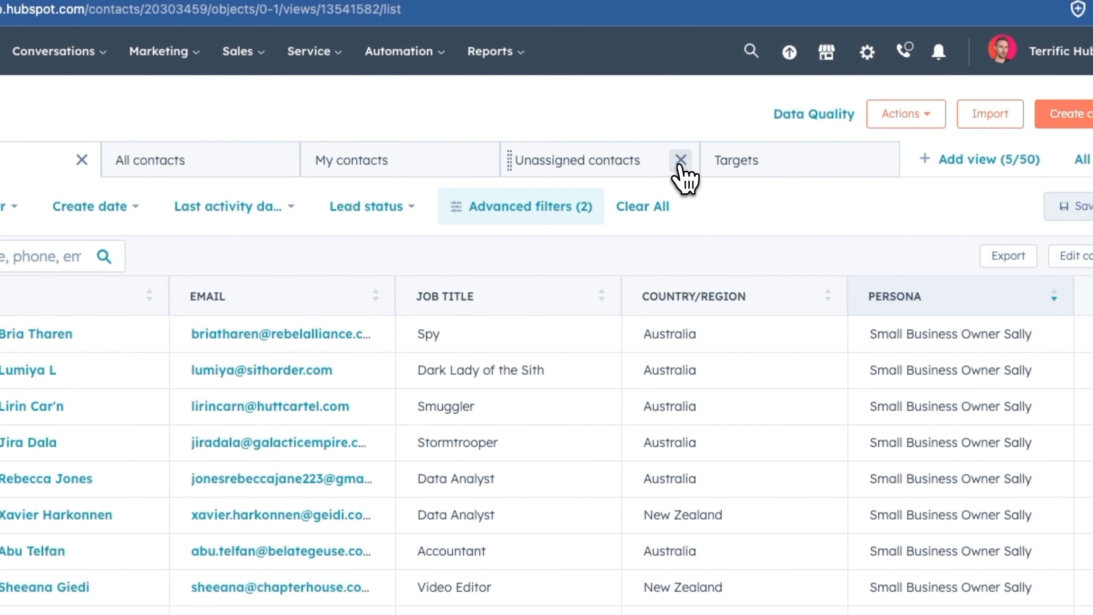
- Close the Unassigned contacts view and open My contacts to inspect its contact owner filter
click(680, 161)
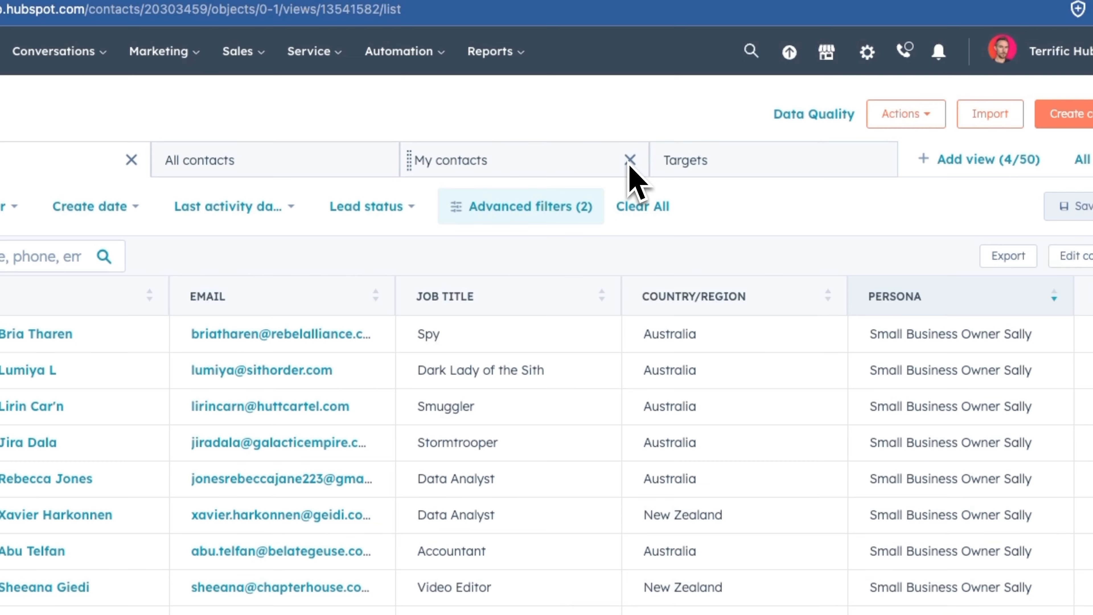
click(550, 160)
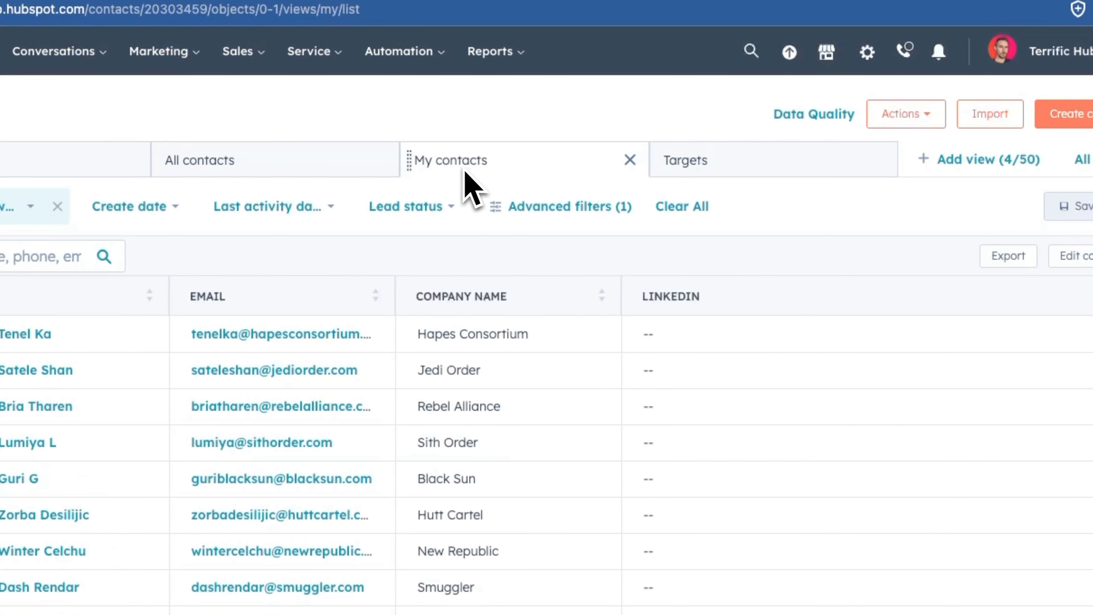
click(13, 207)
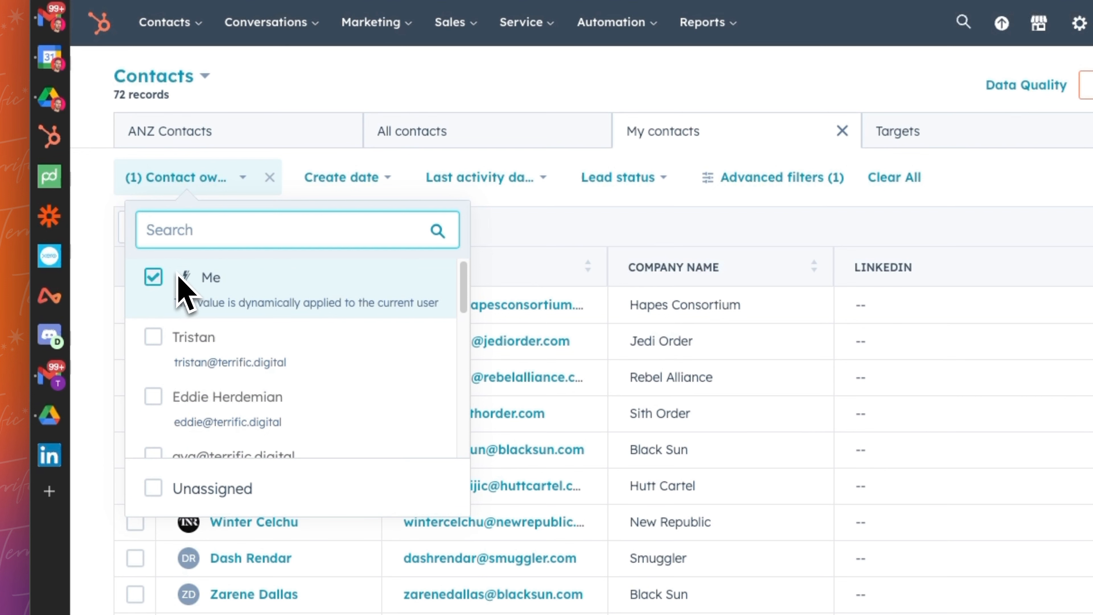
click(499, 237)
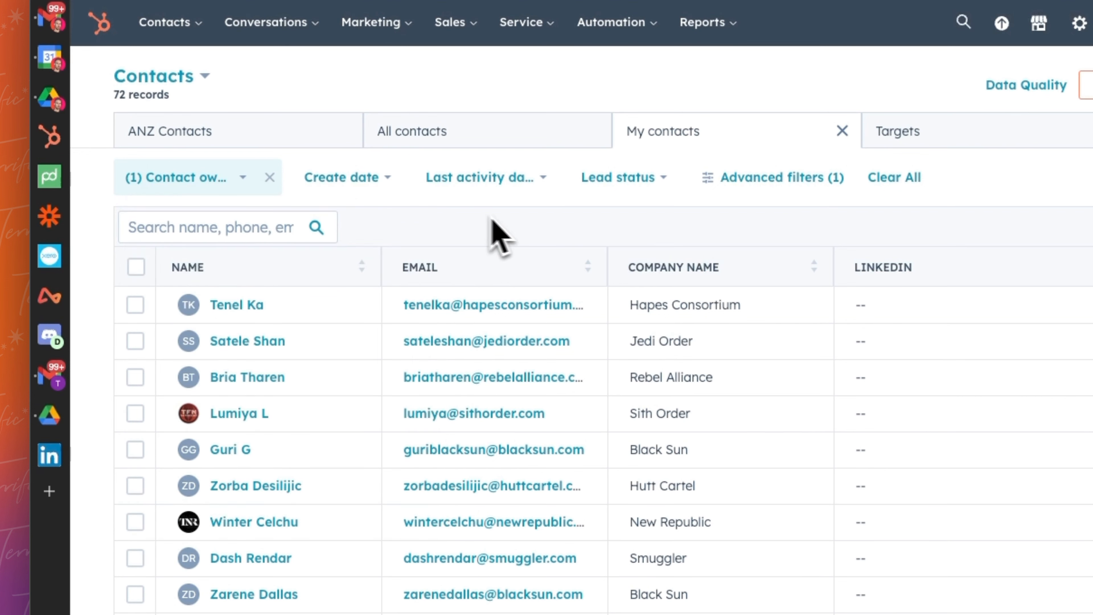
- Try the Create date filter on My contacts with Yesterday, Today and This week
click(385, 185)
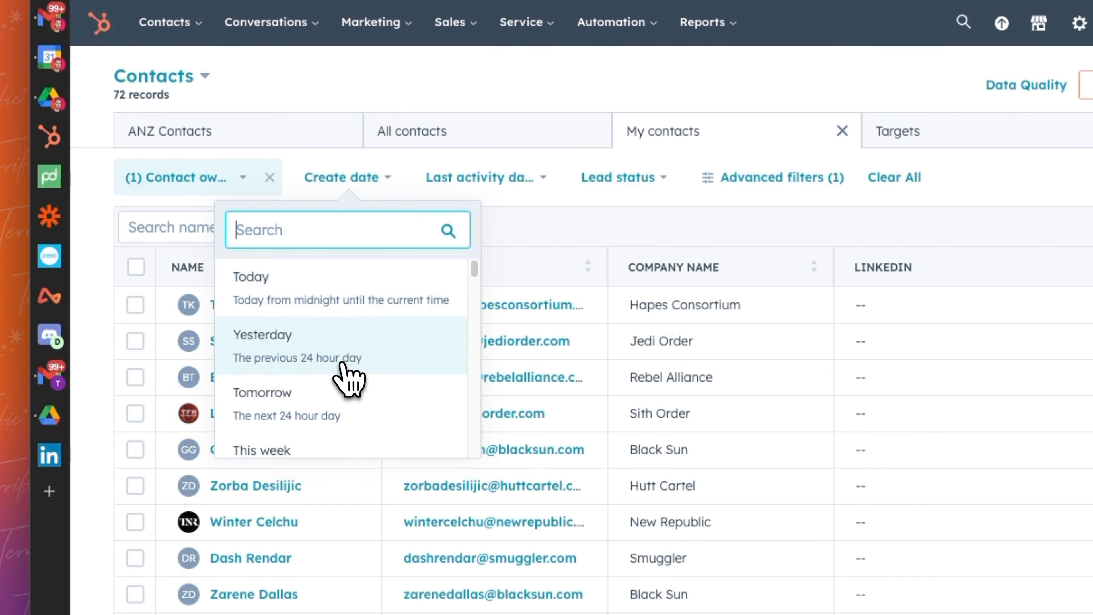
click(345, 357)
click(358, 192)
click(362, 293)
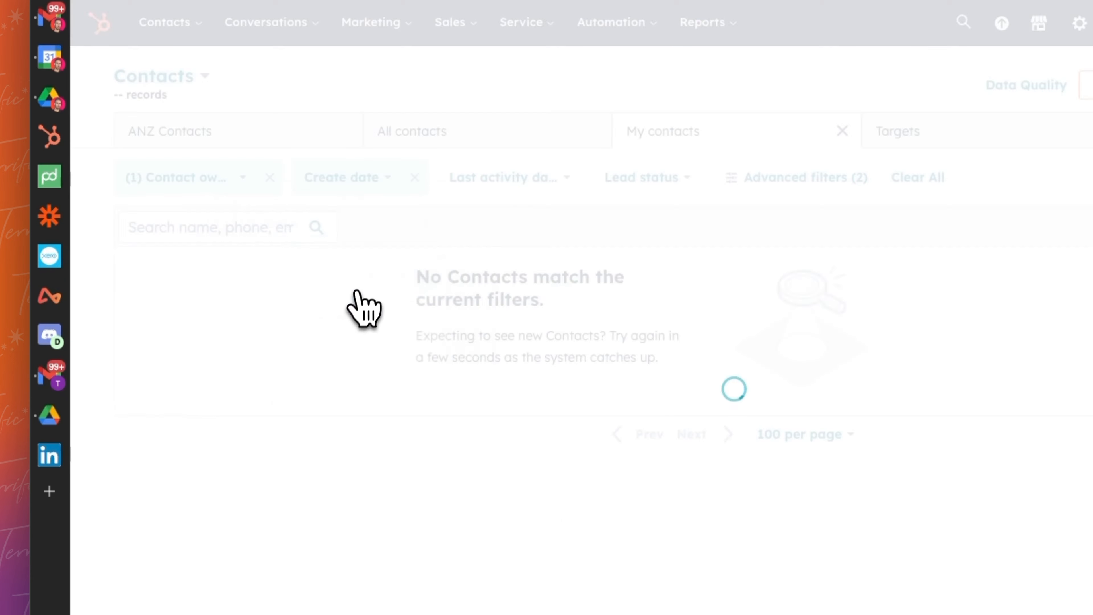
click(365, 190)
scroll(340, 388, down, 1)
click(334, 426)
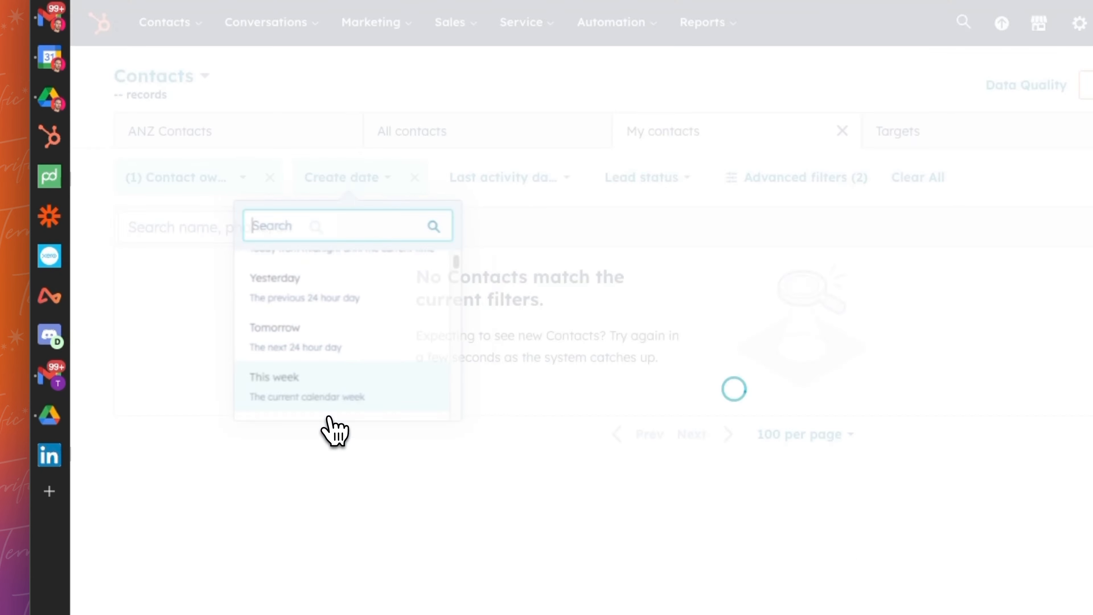
- Try further weekly and quarterly Create date ranges on the My contacts view
click(338, 177)
scroll(347, 373, down, 1)
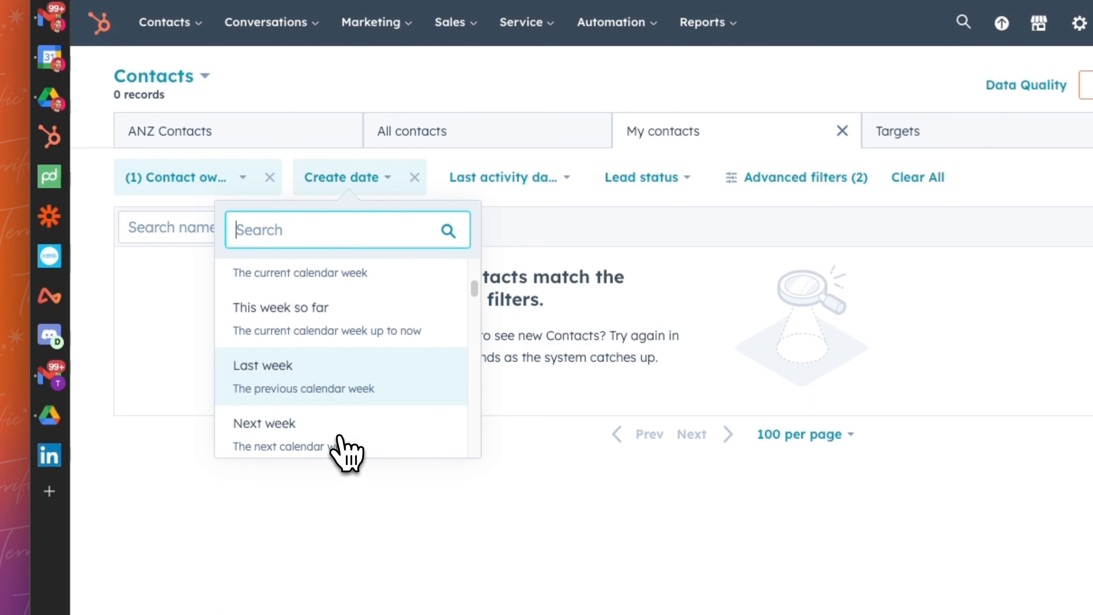
click(338, 436)
click(351, 183)
scroll(354, 312, down, 5)
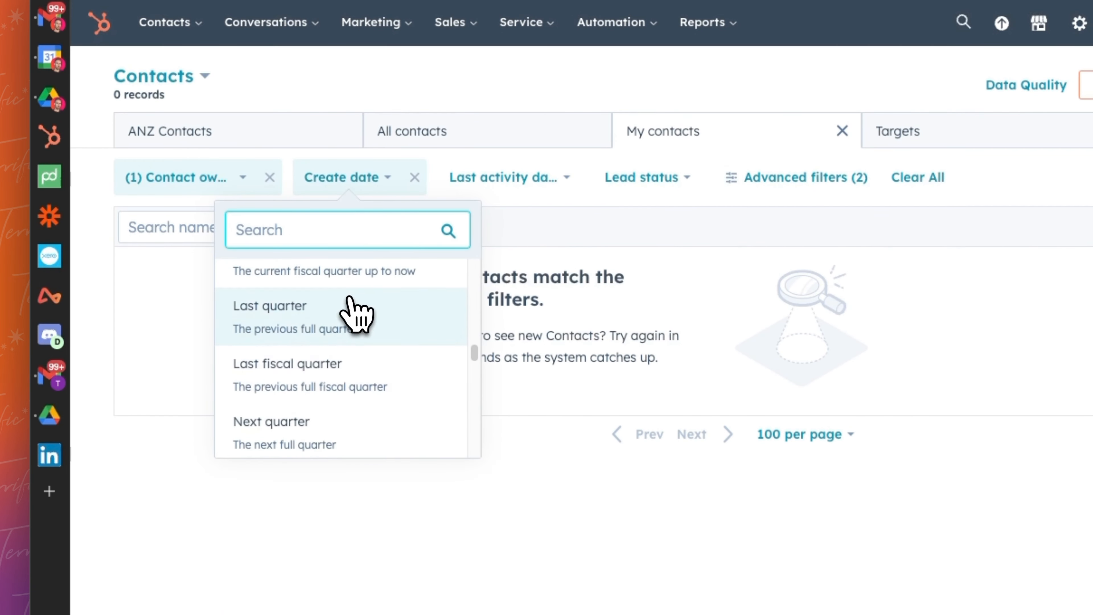
click(306, 362)
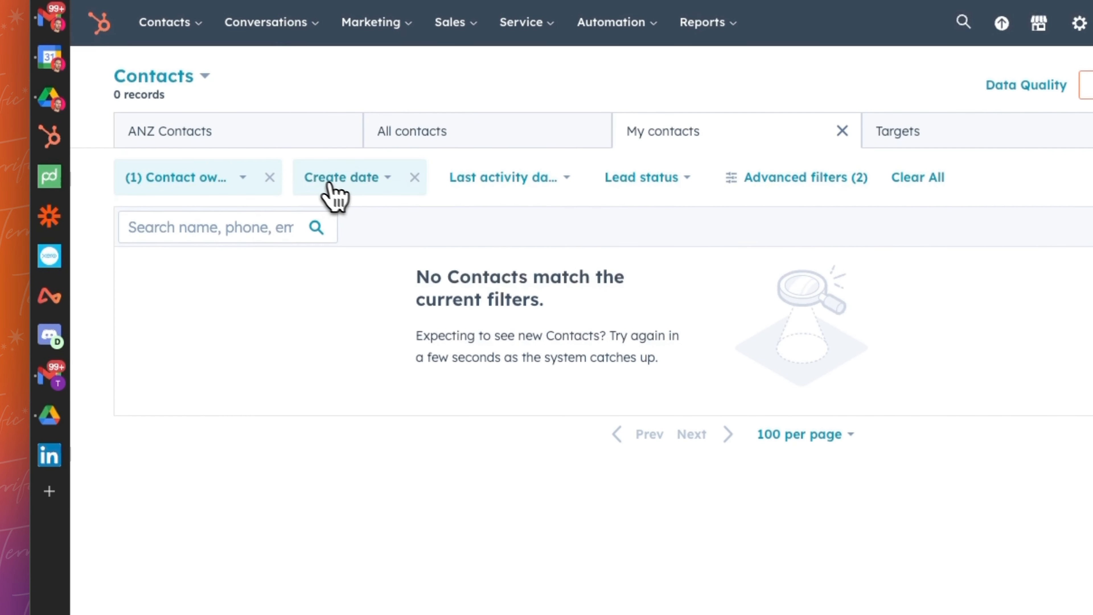
click(336, 190)
click(360, 358)
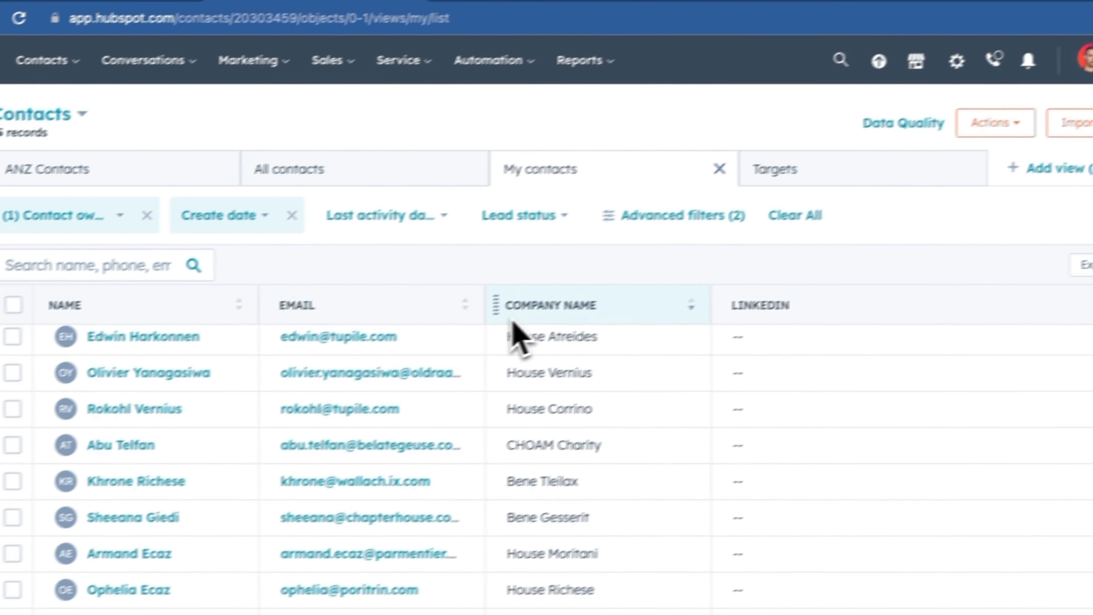
- Clear all filters from My contacts and return to the ANZ Contacts view
click(794, 216)
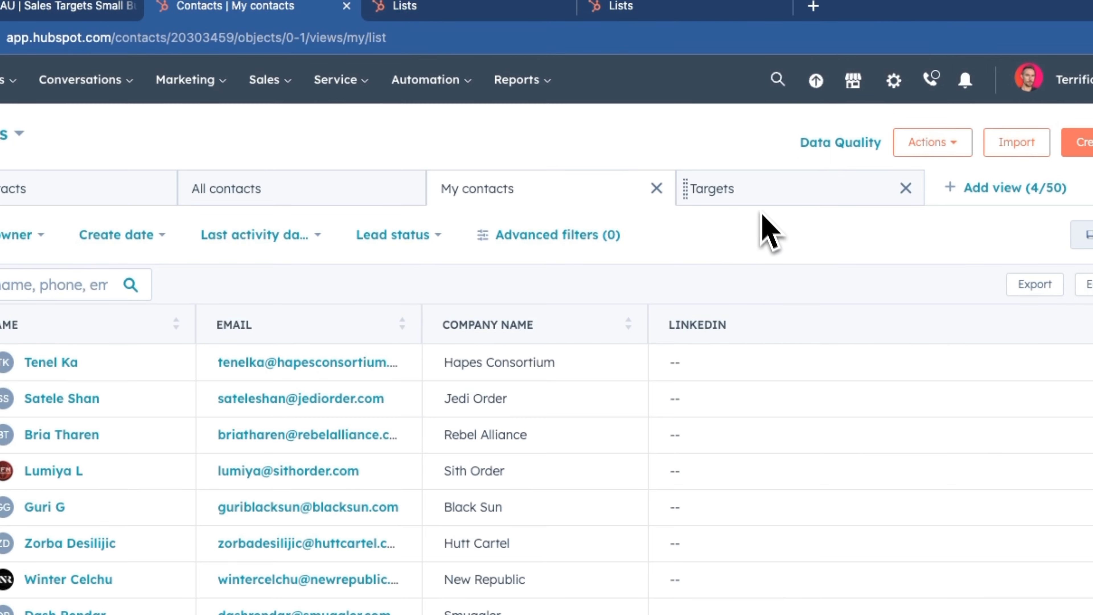
click(93, 185)
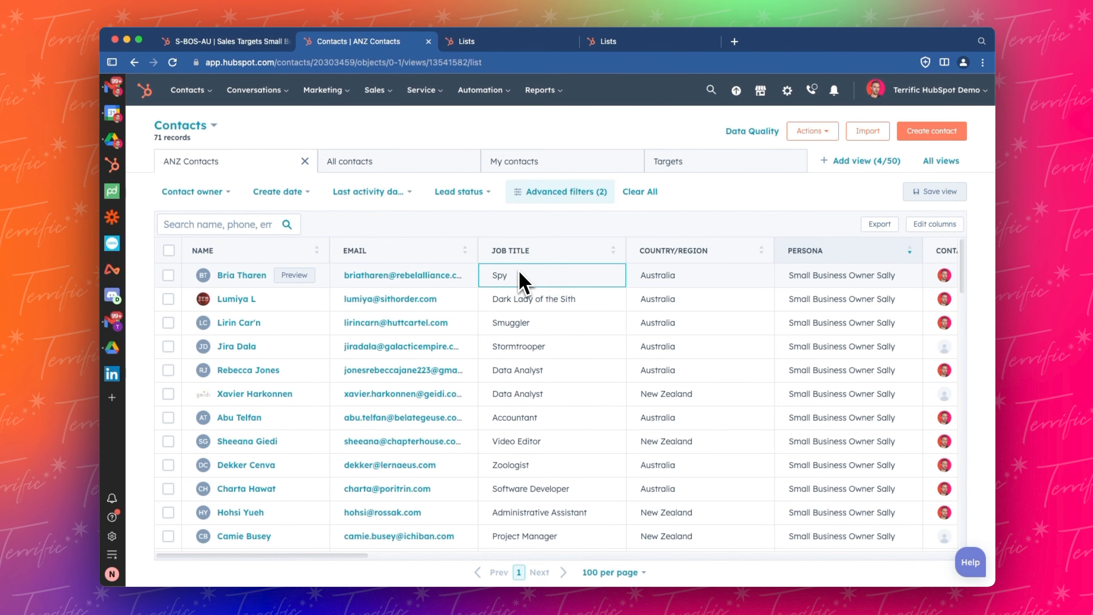
click(668, 271)
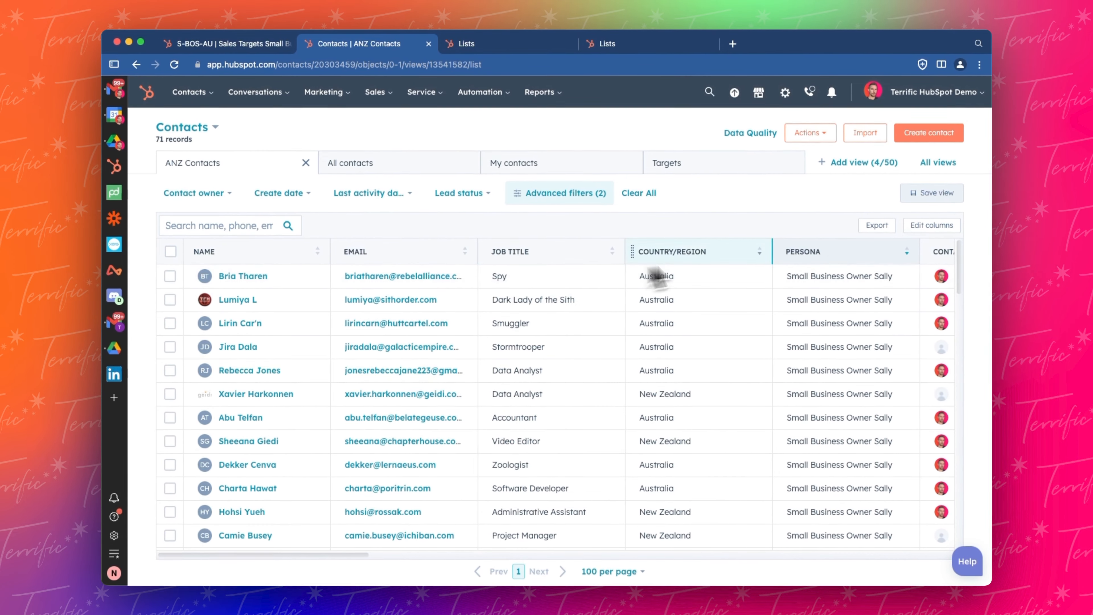
click(570, 277)
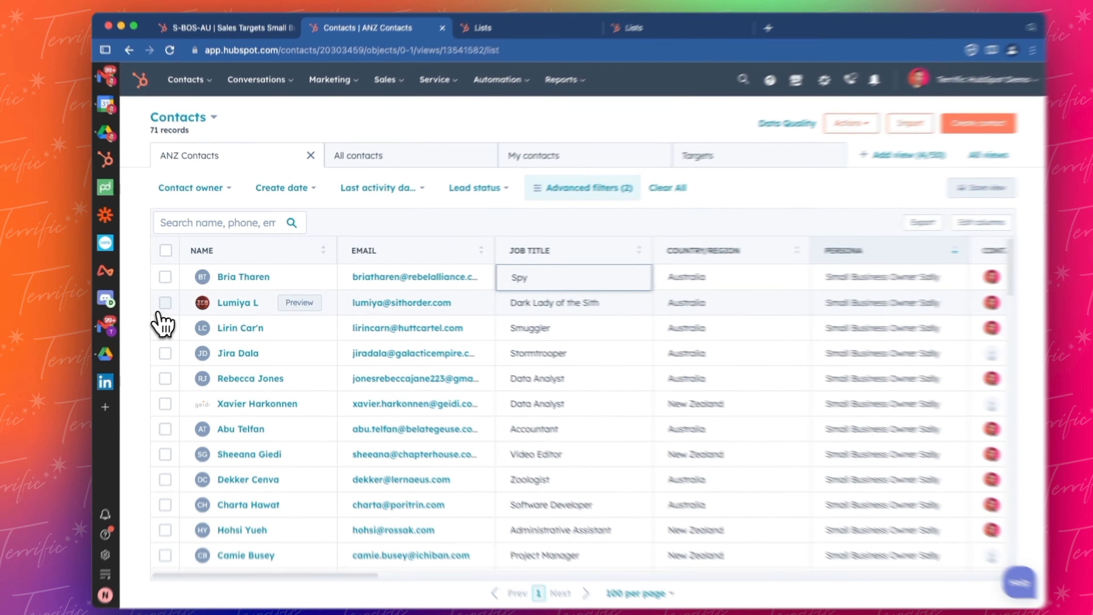
- Select the second to fifth contacts in ANZ Contacts, inspect the bulk owner assignment and cancel it
click(170, 300)
click(170, 324)
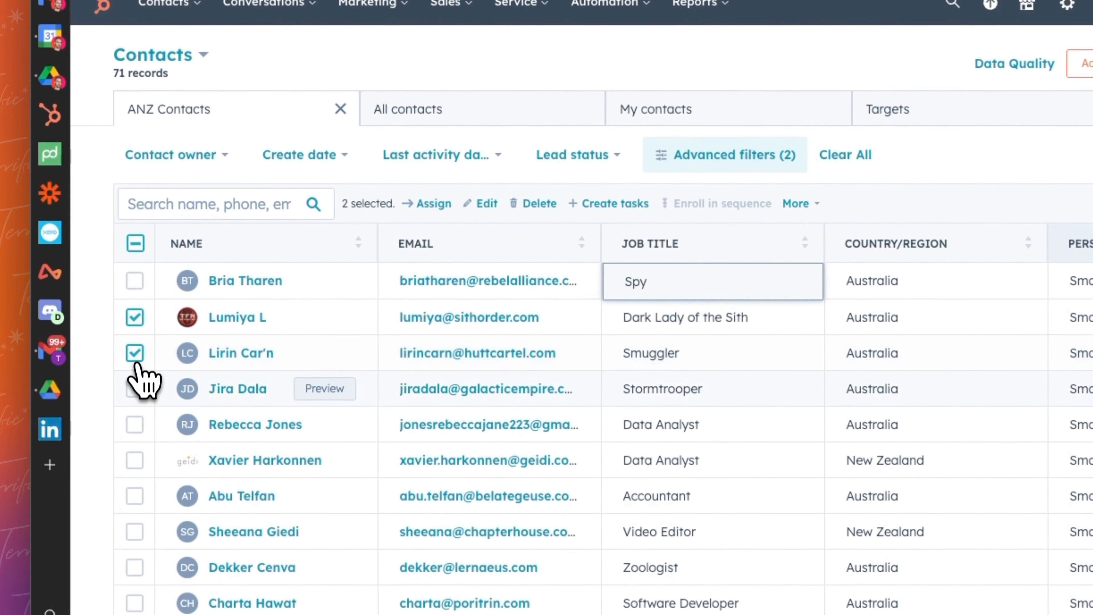
click(170, 347)
click(135, 425)
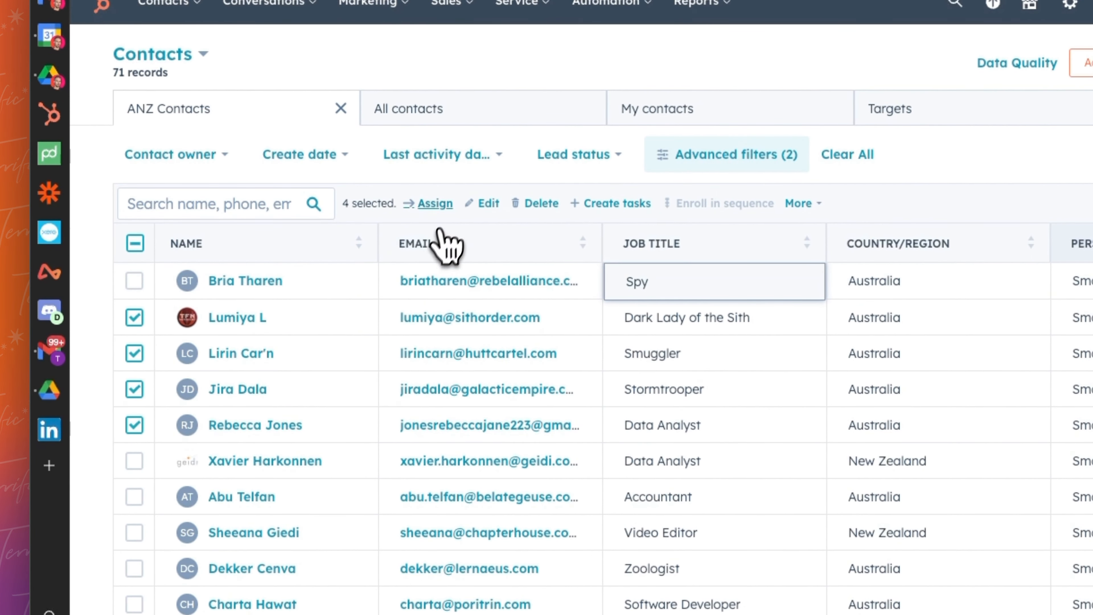
click(435, 205)
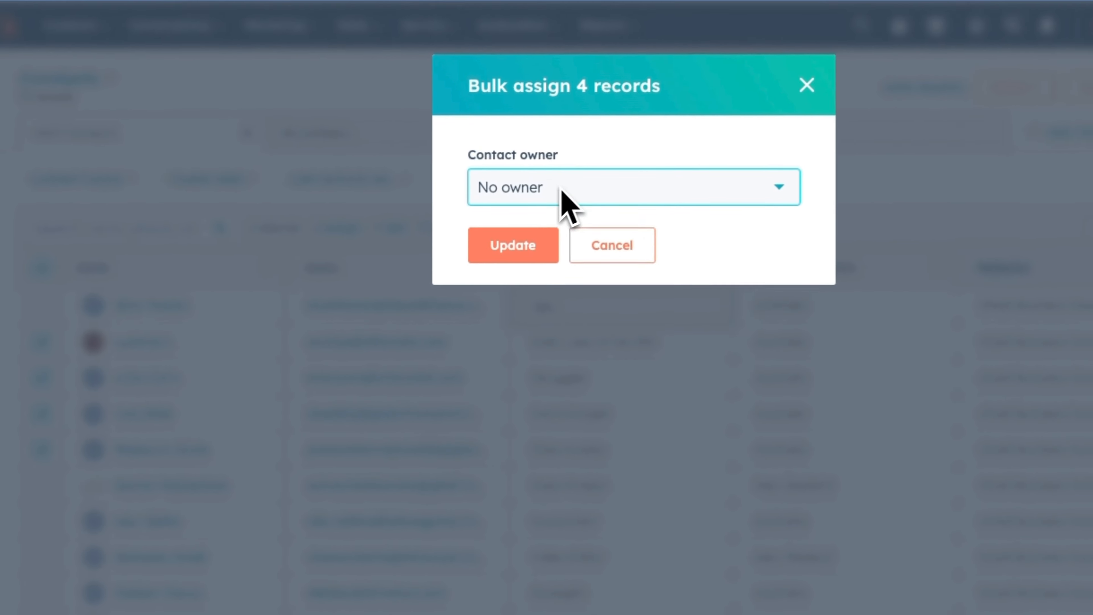
click(613, 249)
- Choose Persona as the property to bulk edit for the selected contacts, browse the persona options and cancel
click(379, 228)
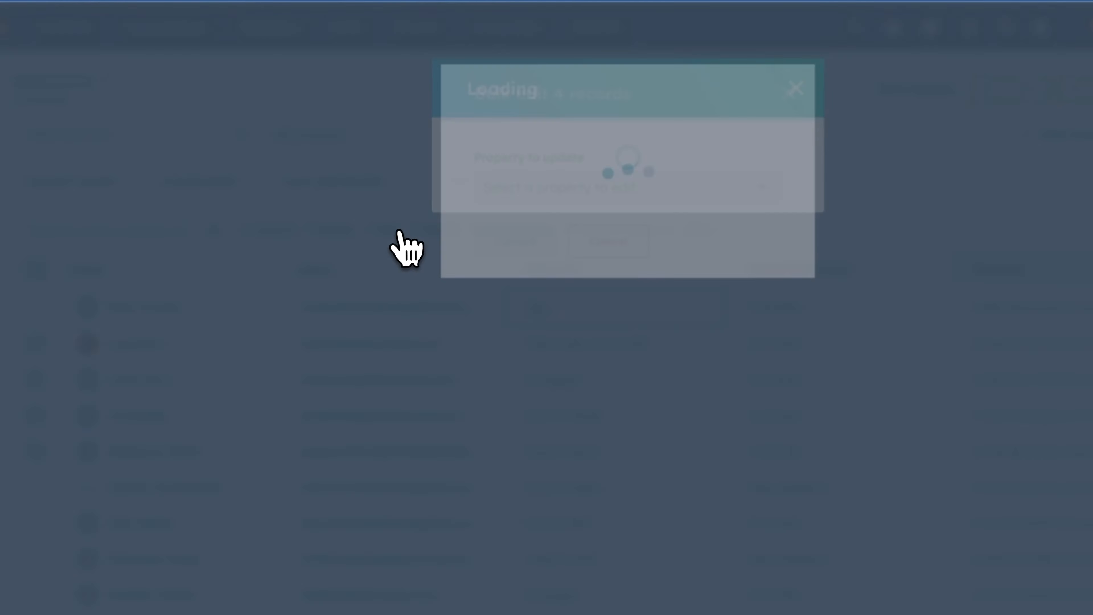
click(538, 198)
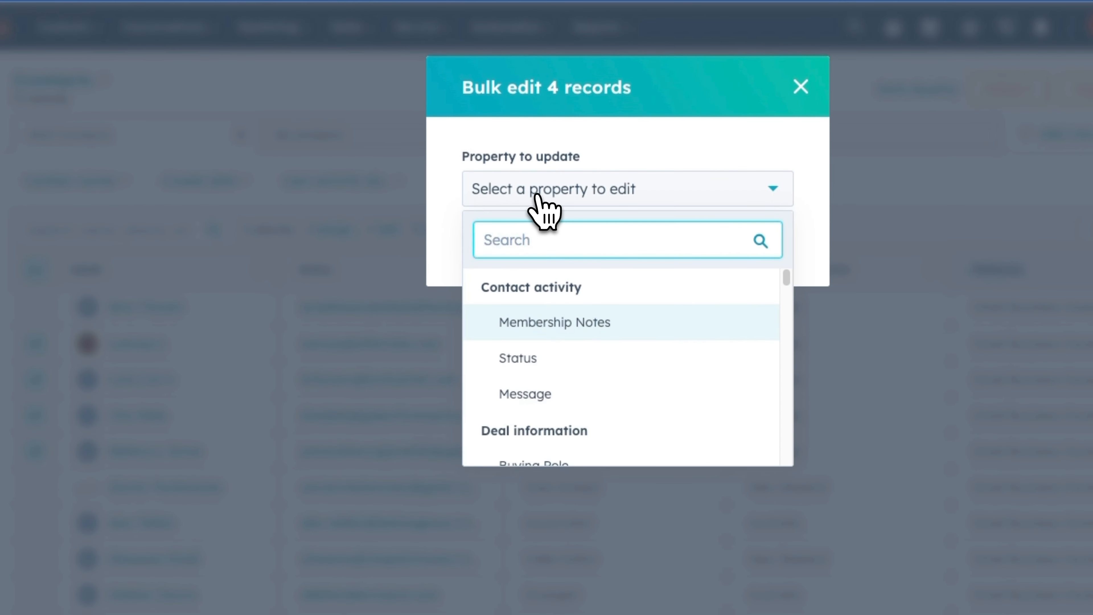
text(person)
click(546, 306)
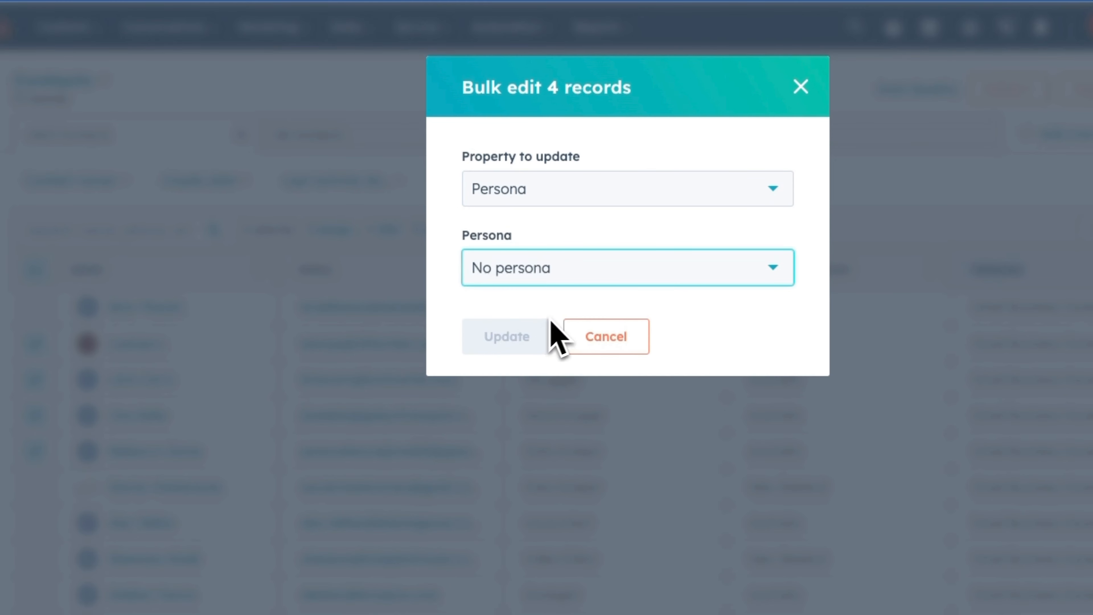
click(612, 279)
scroll(586, 420, down, 3)
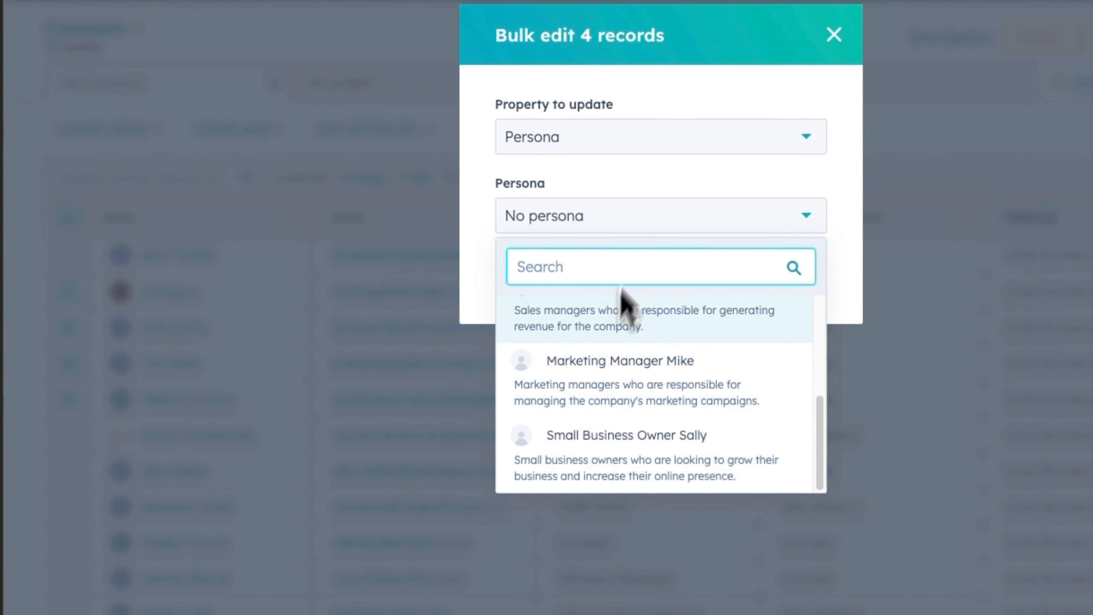
click(642, 236)
click(624, 306)
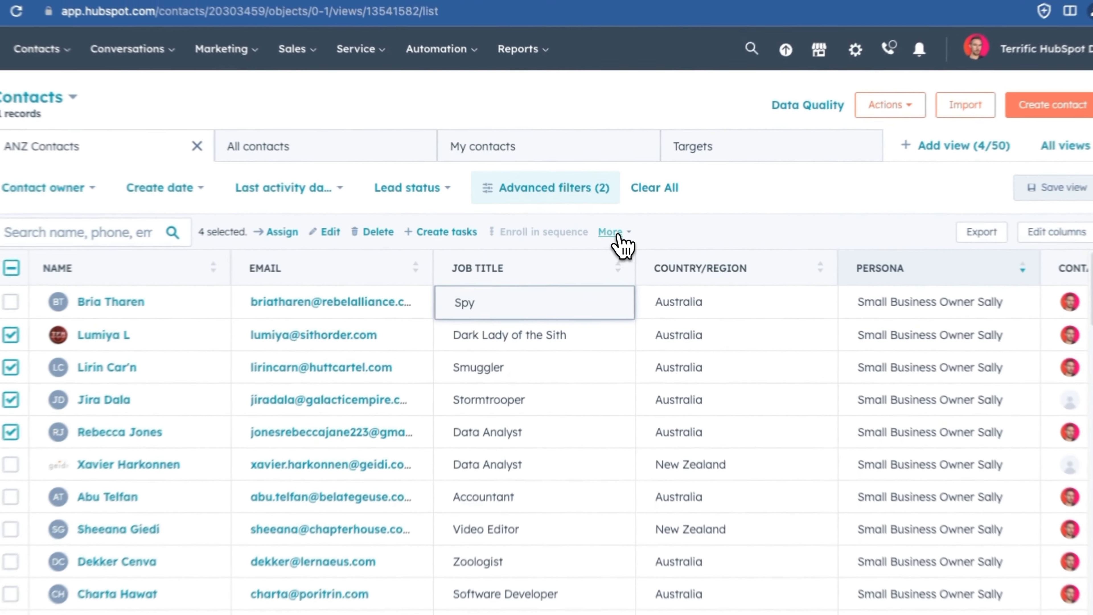
- Examine the additional bulk actions for the selected contacts, along with the remaining columns and web address of ANZ Contacts
click(609, 225)
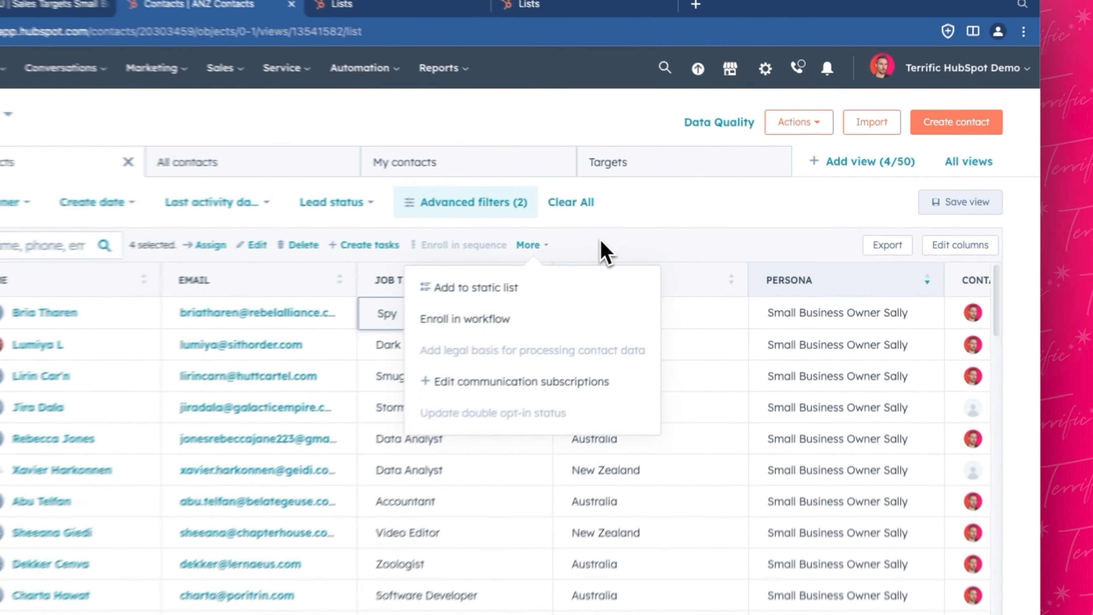
click(664, 221)
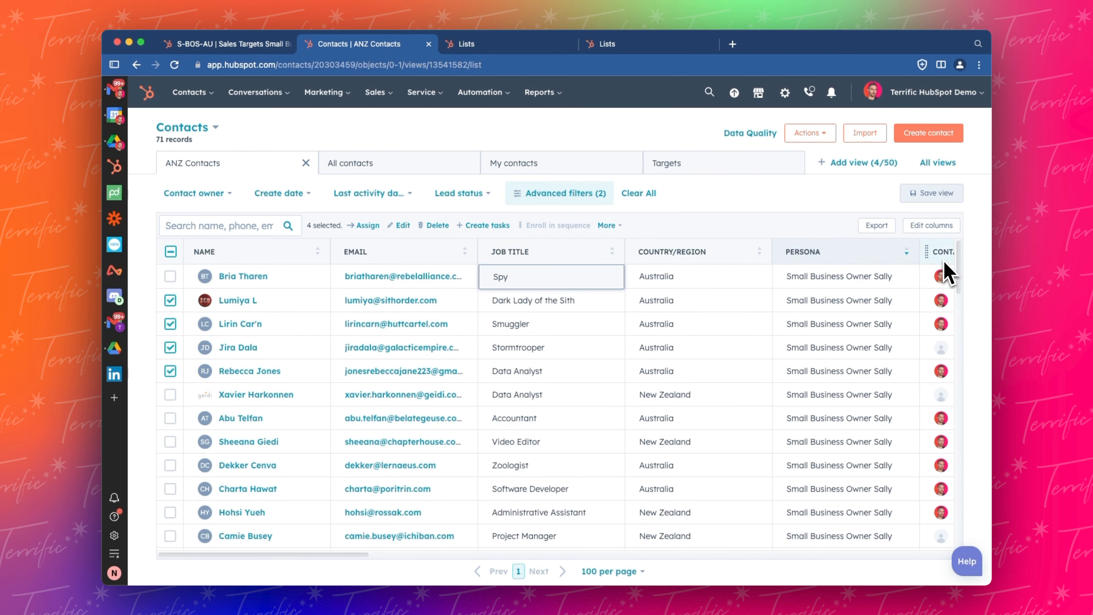
scroll(949, 274, right, 15)
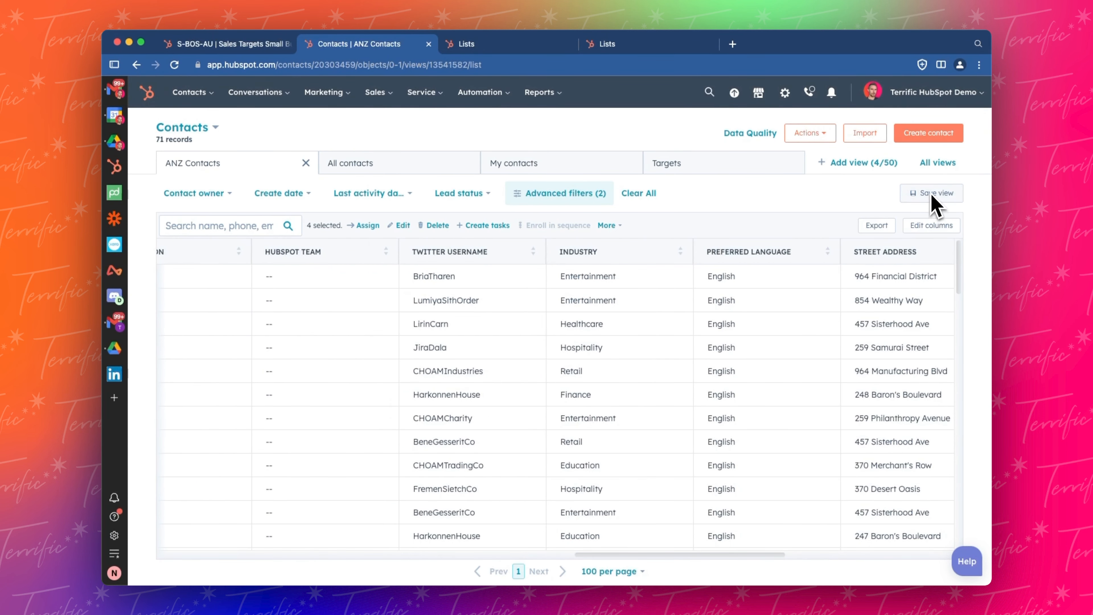
scroll(887, 272, left, 12)
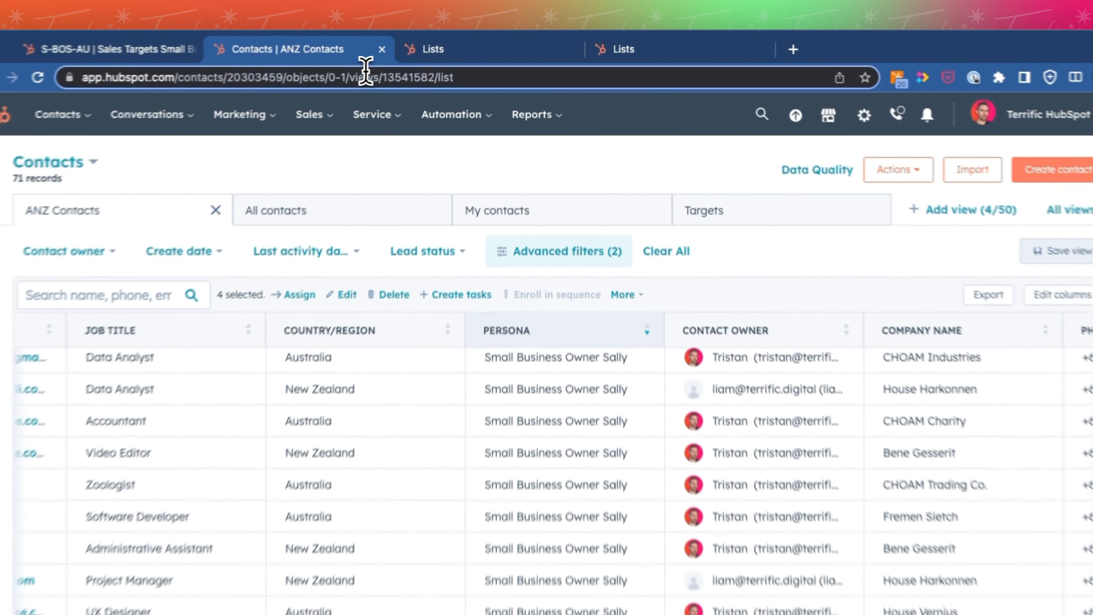
click(473, 65)
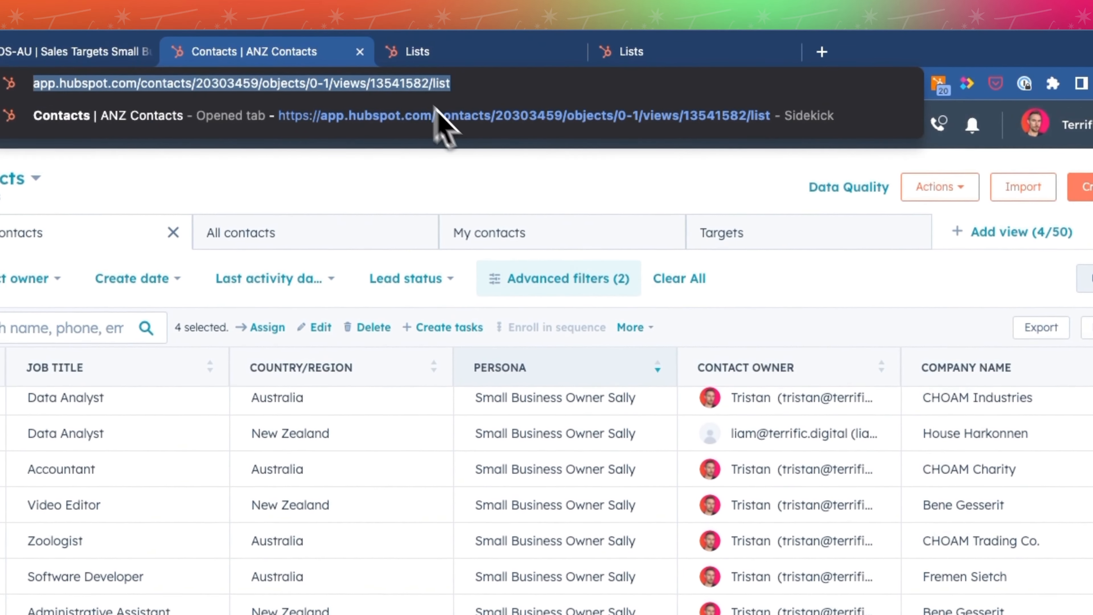
click(547, 187)
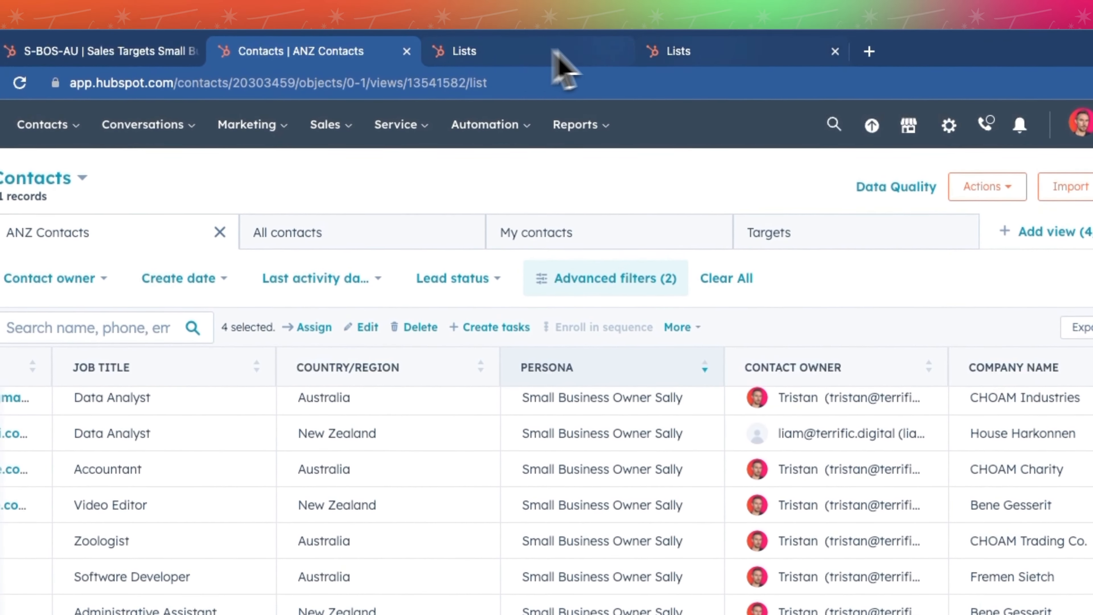
- Switch to the lists overview and start creating a new list
click(714, 51)
click(532, 60)
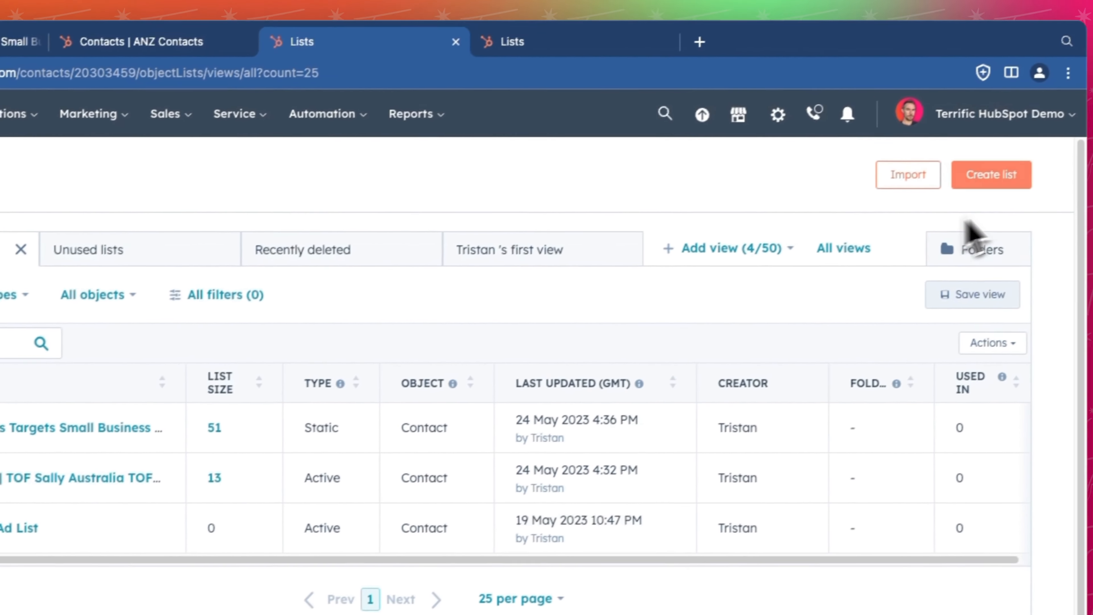
click(1063, 149)
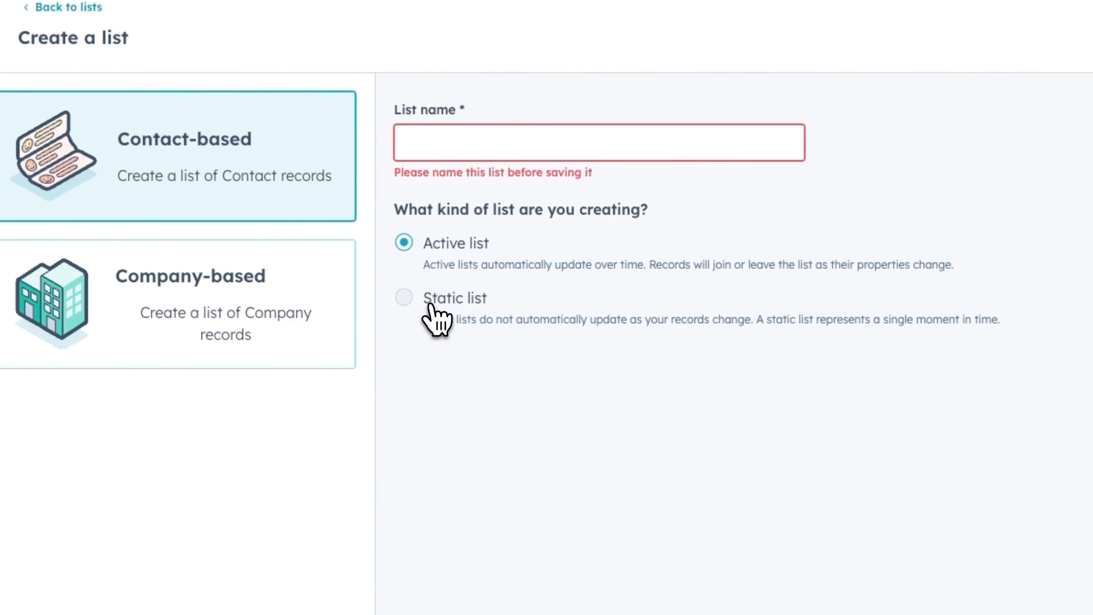
- Set up a contact-based active list named "Example Active List" and continue to its filter setup
click(426, 301)
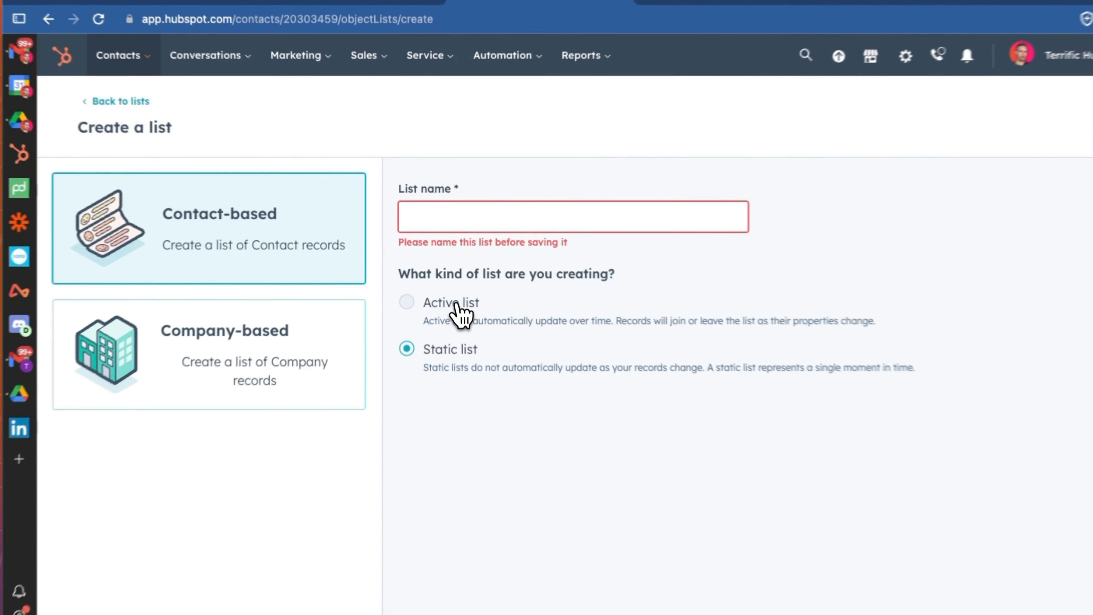
click(452, 280)
click(441, 218)
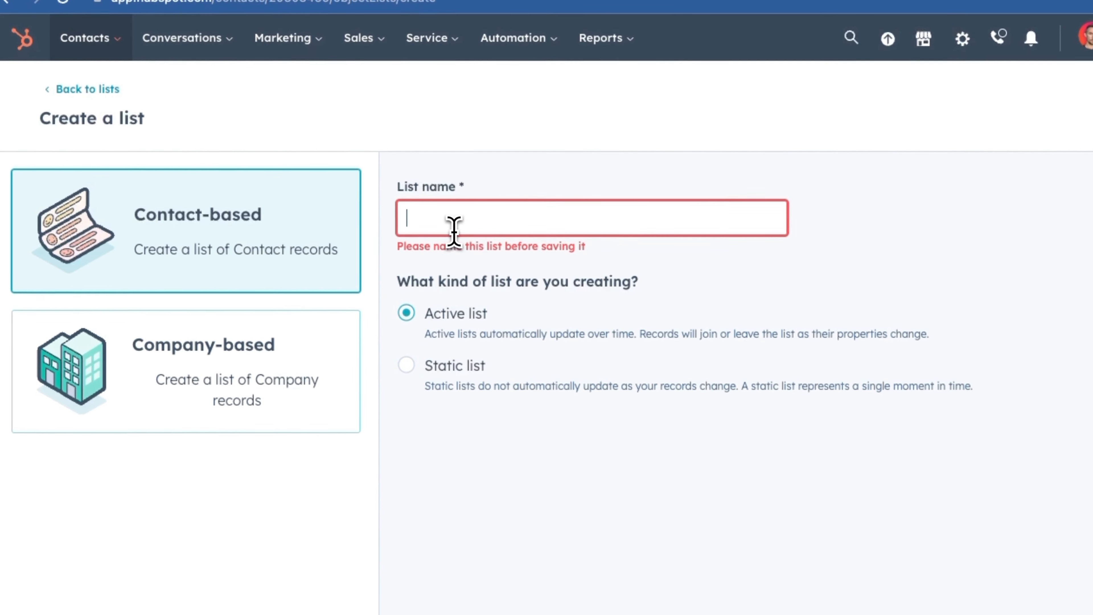
text(Exam)
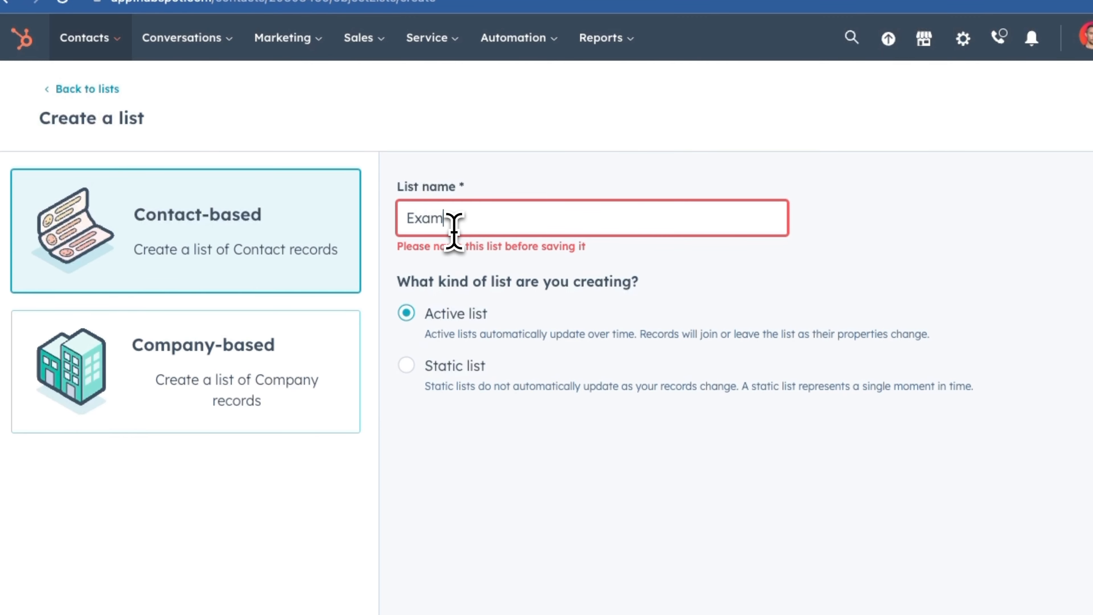
text(ple Active List)
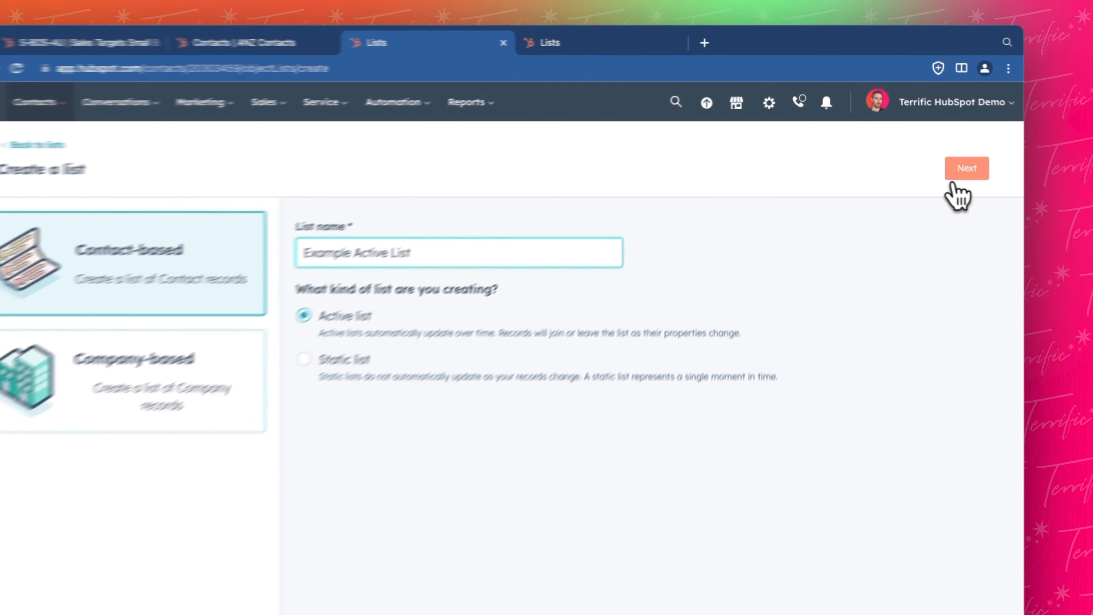
click(945, 145)
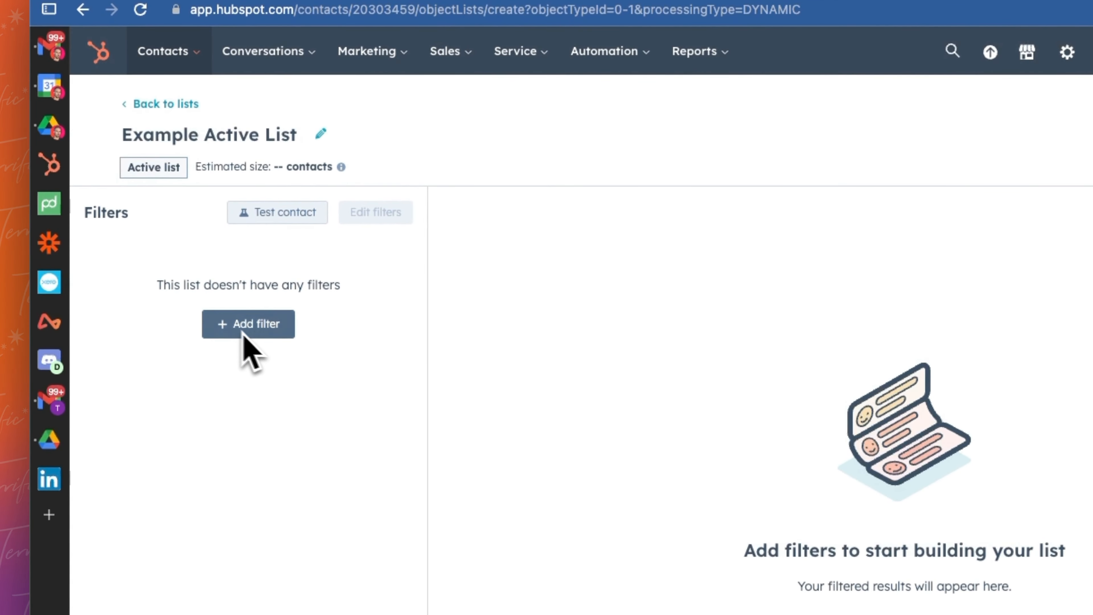
- Add a contact property filter to the list for Country/Region equal to any of Australia or New Zealand
click(249, 324)
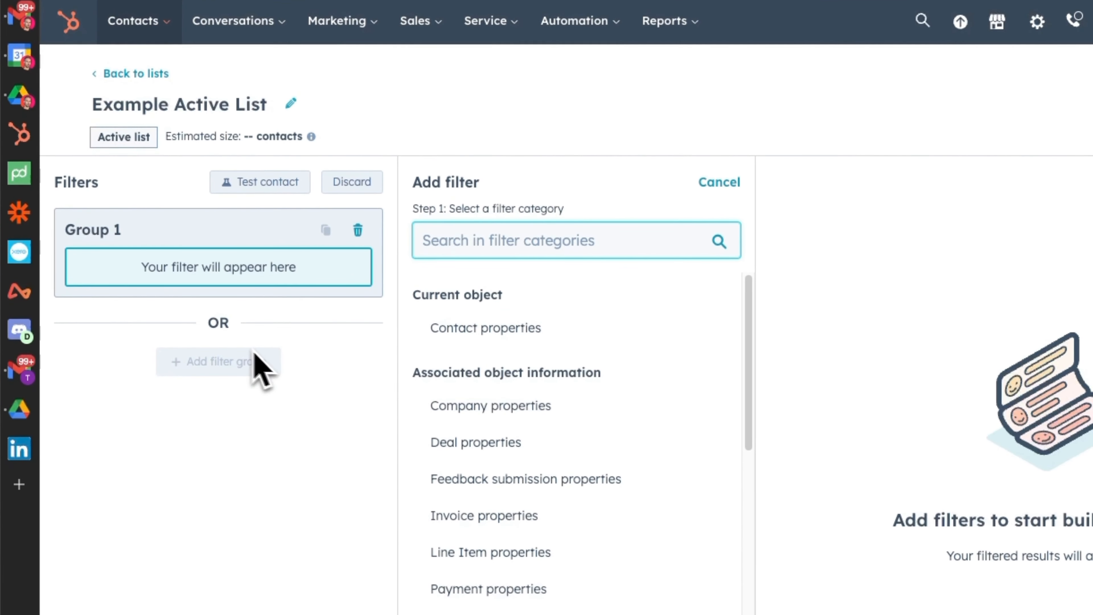
click(515, 329)
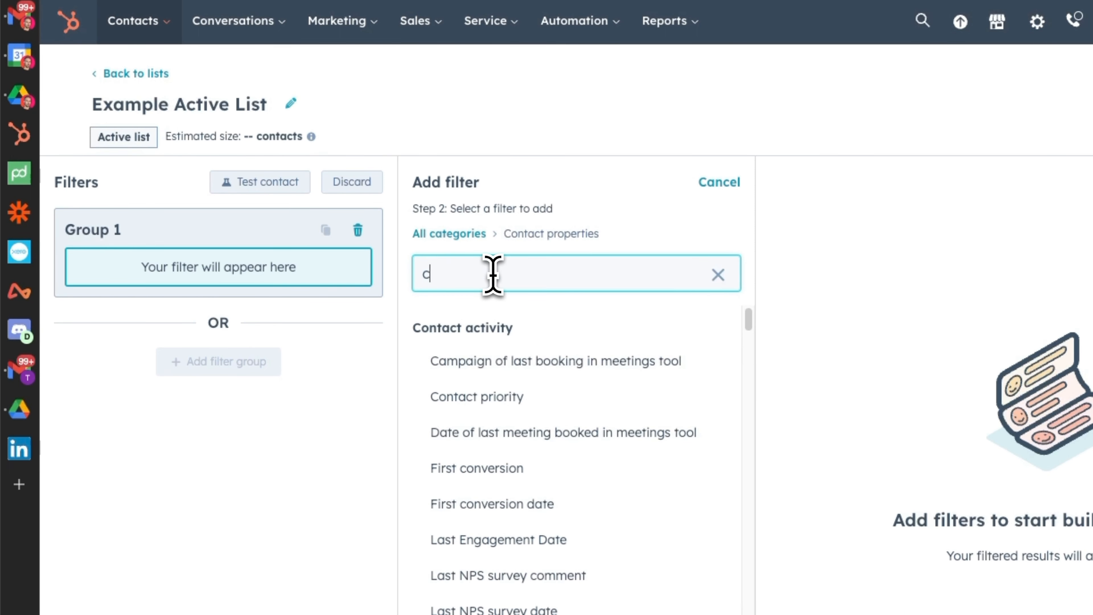
click(520, 360)
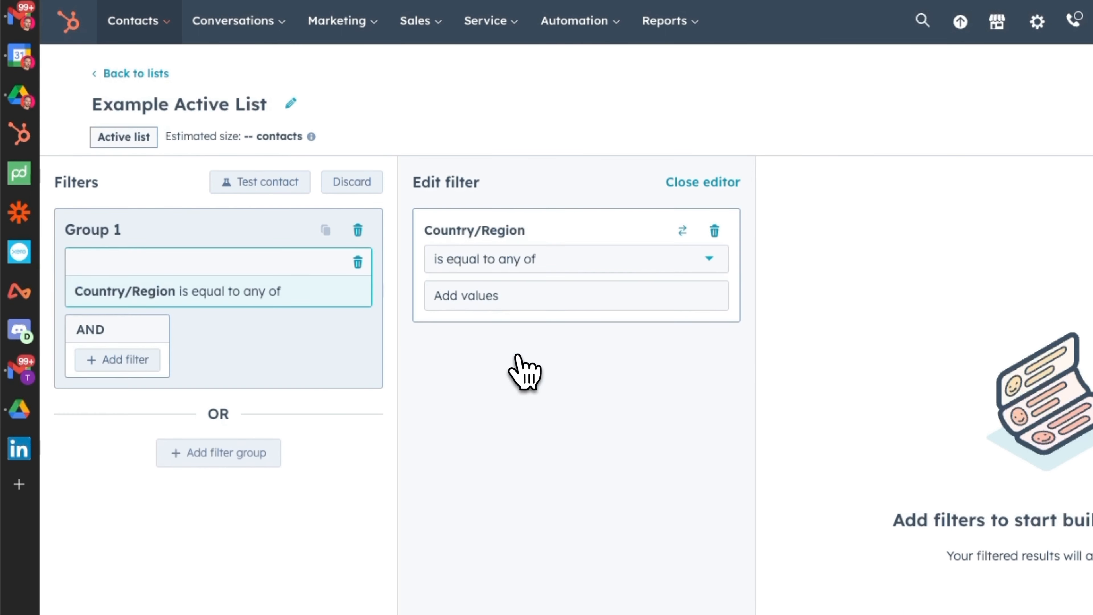
click(487, 297)
text(Aust)
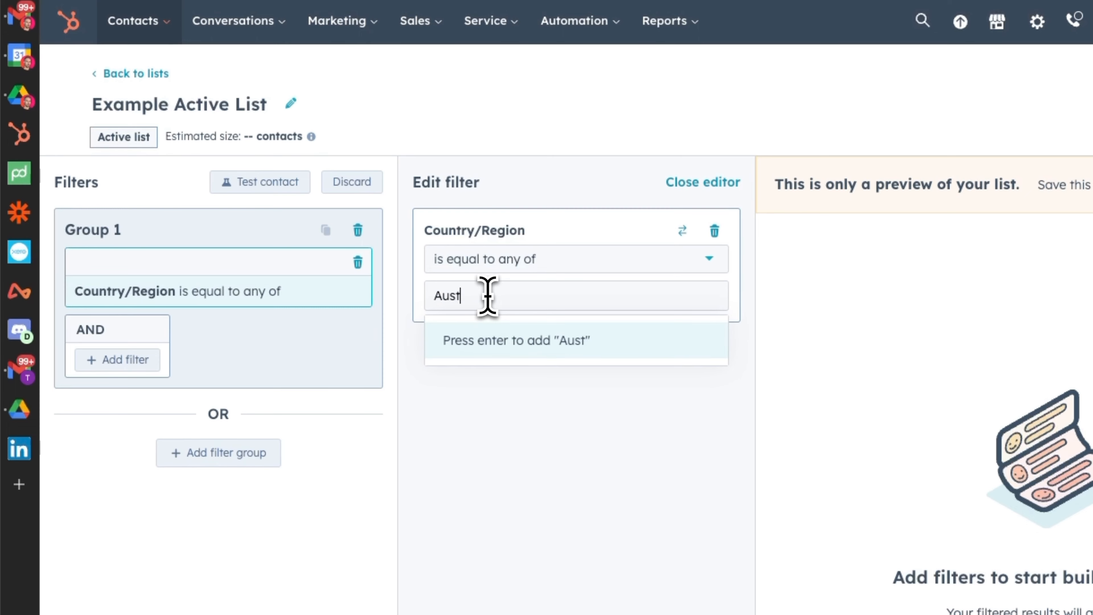
text(ralia)
key(Return)
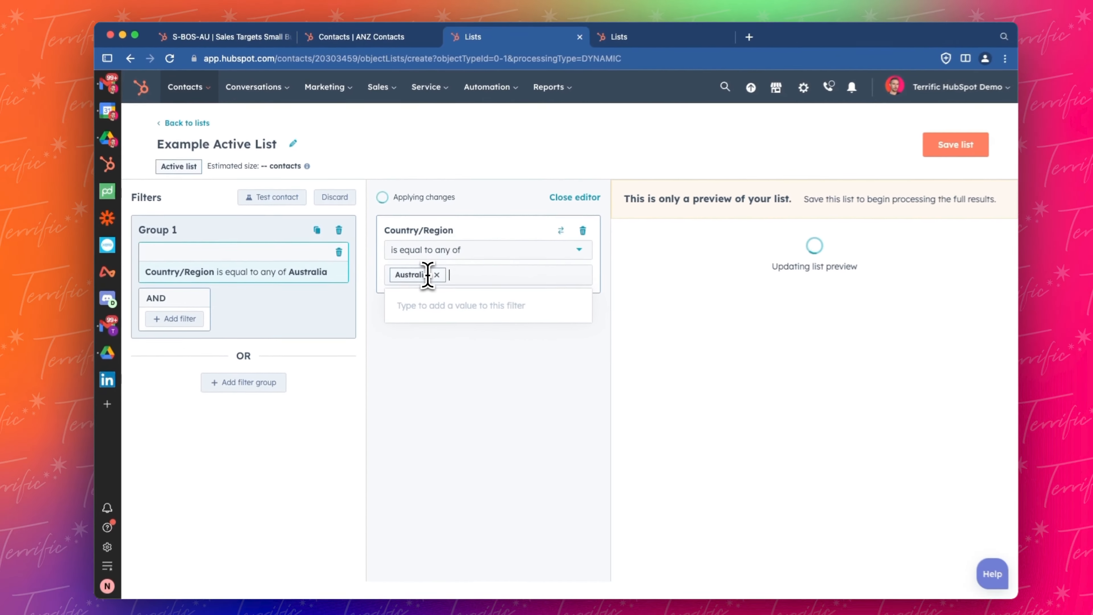
text(New Zealand)
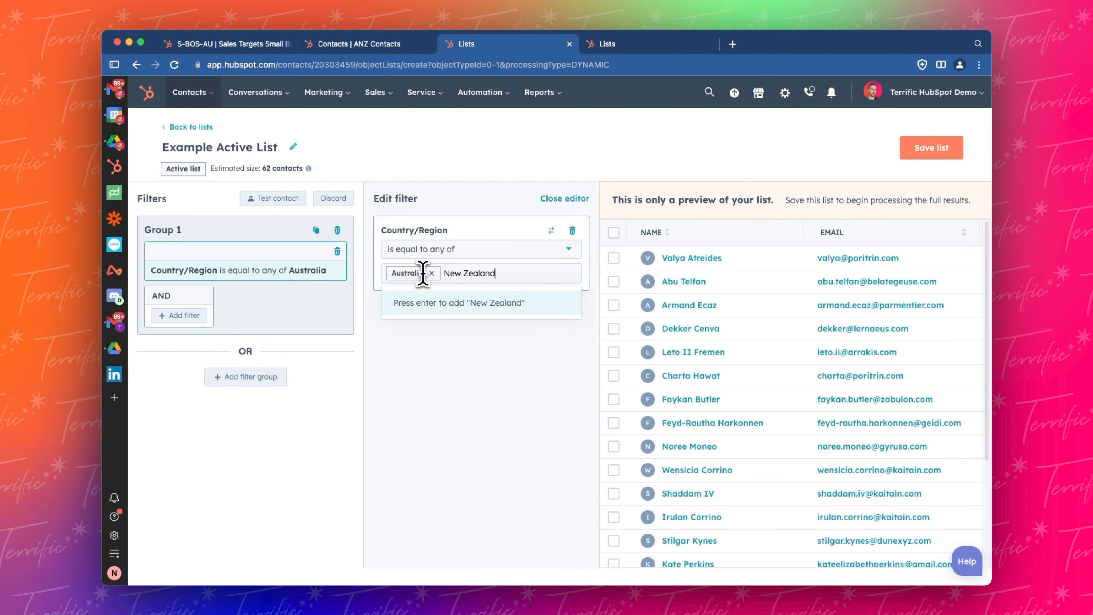
key(Return)
click(451, 361)
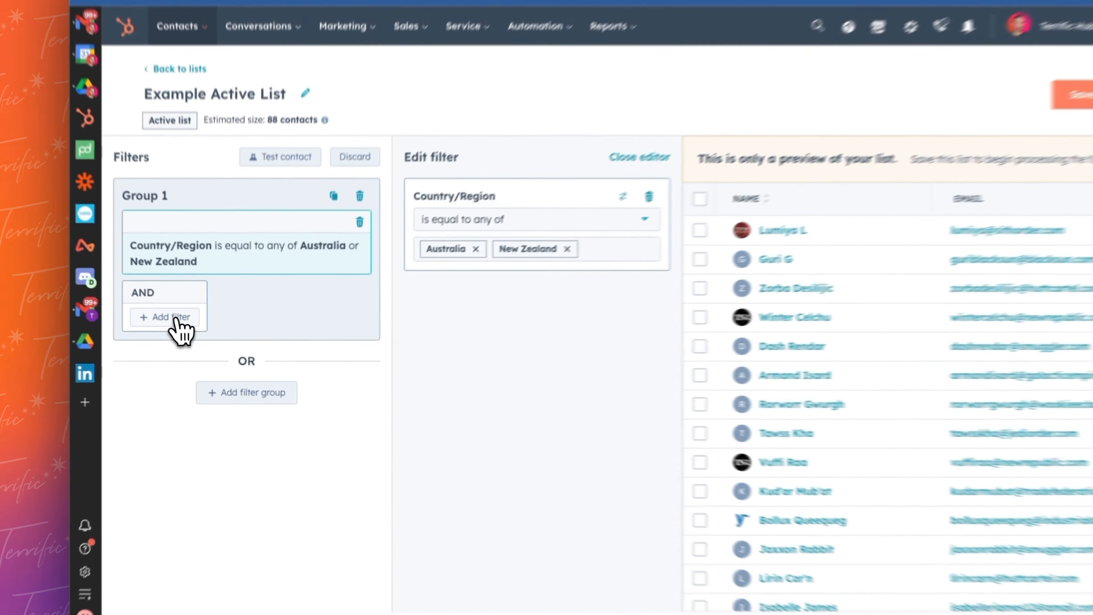
- Add an AND filter to Group 1 for Persona is any of CEO Steve or Content Creator Chris
click(179, 328)
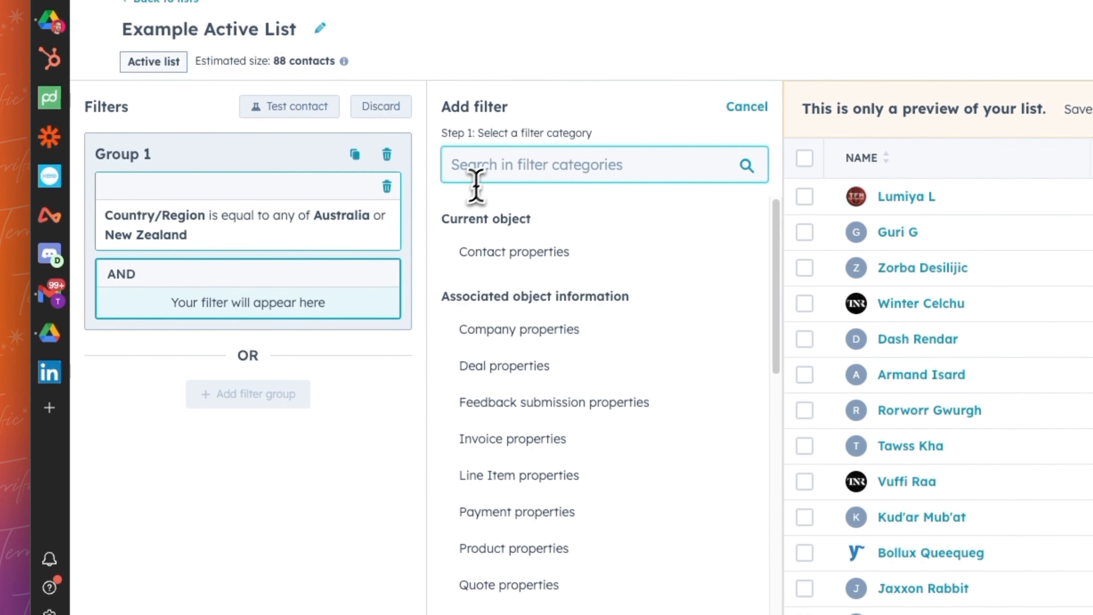
click(491, 254)
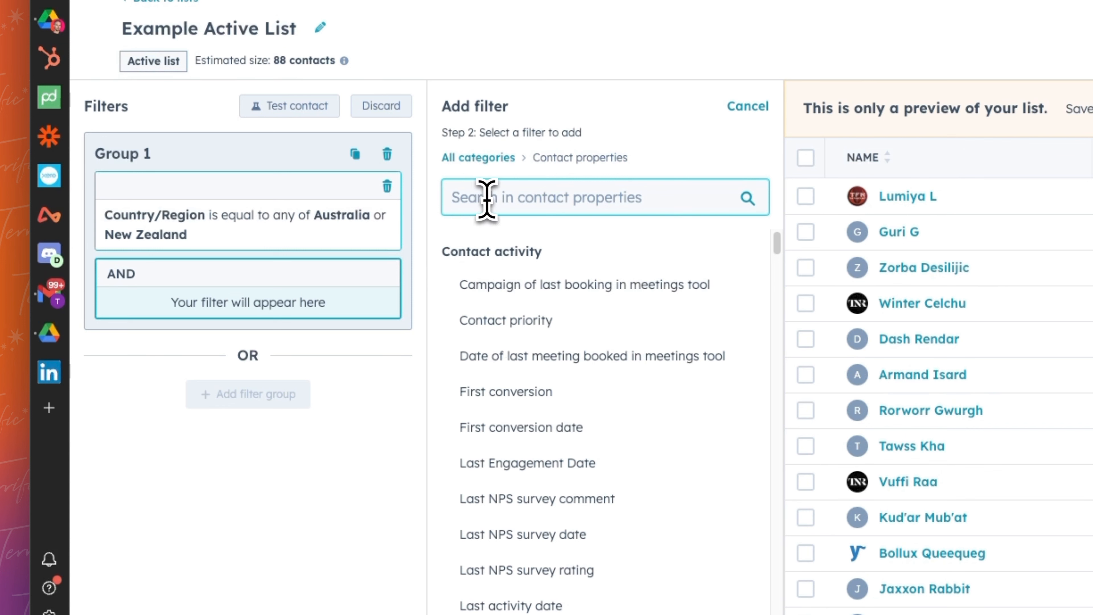
text(person)
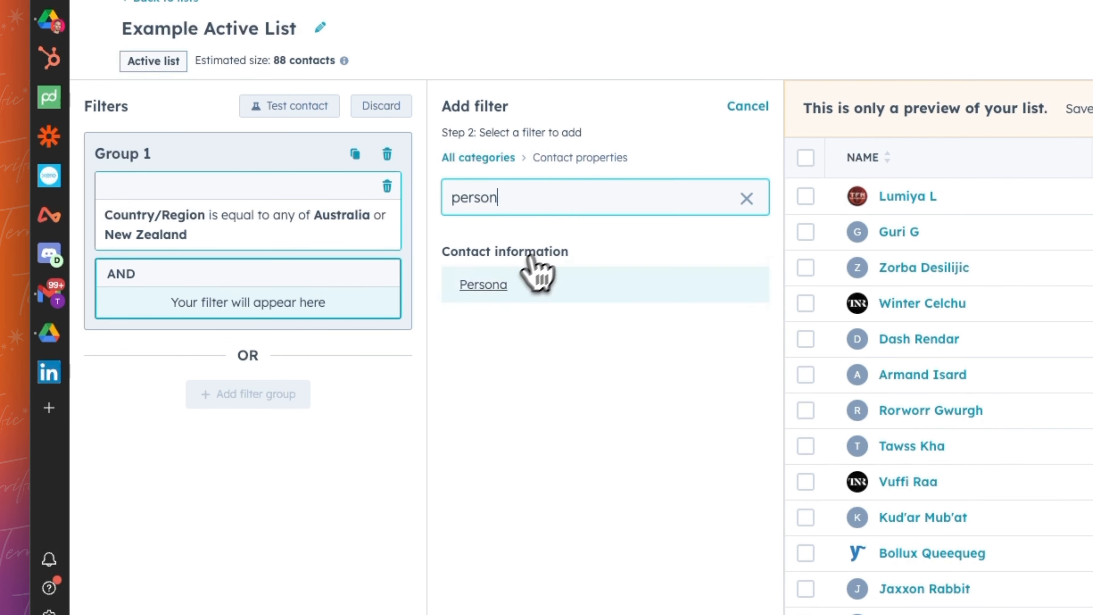
click(527, 281)
click(510, 219)
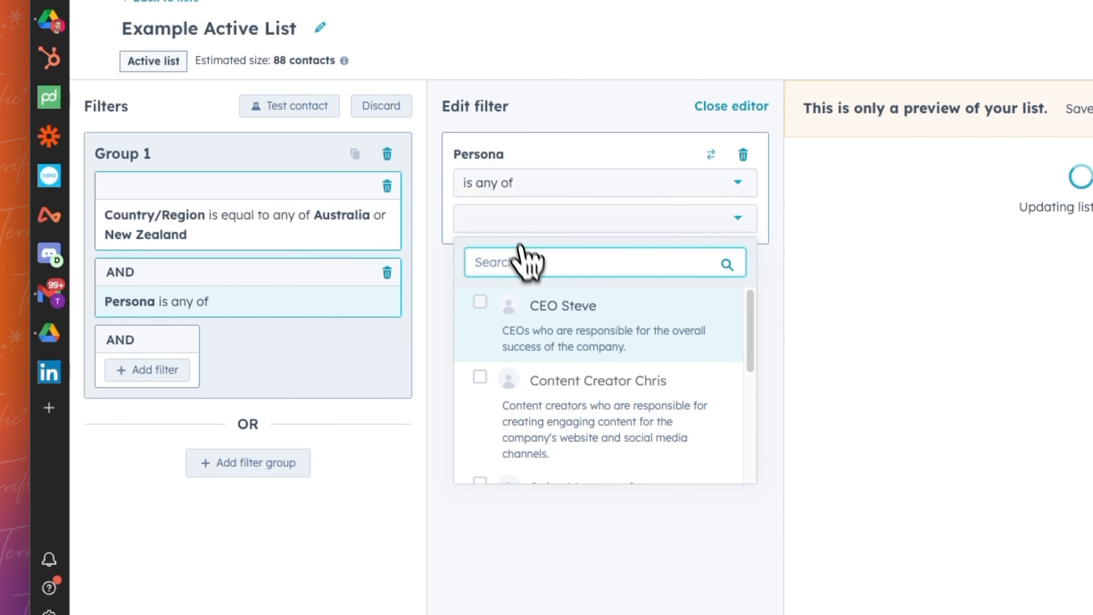
click(543, 312)
click(542, 409)
click(519, 534)
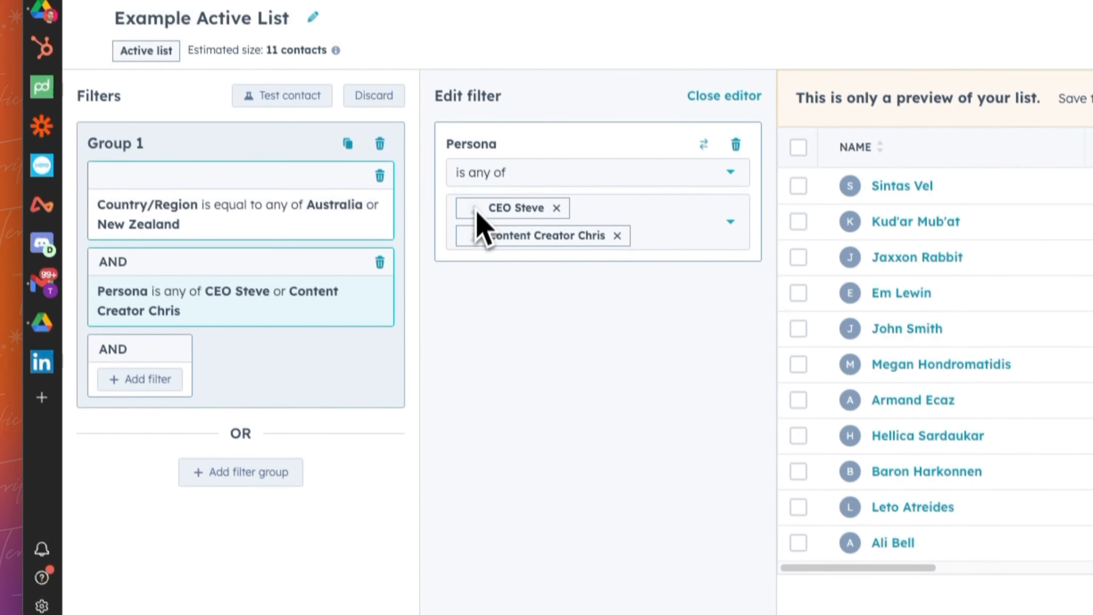
- Start another AND filter in Group 1 and examine the available filter categories, from associated object information to CRM activities
click(161, 416)
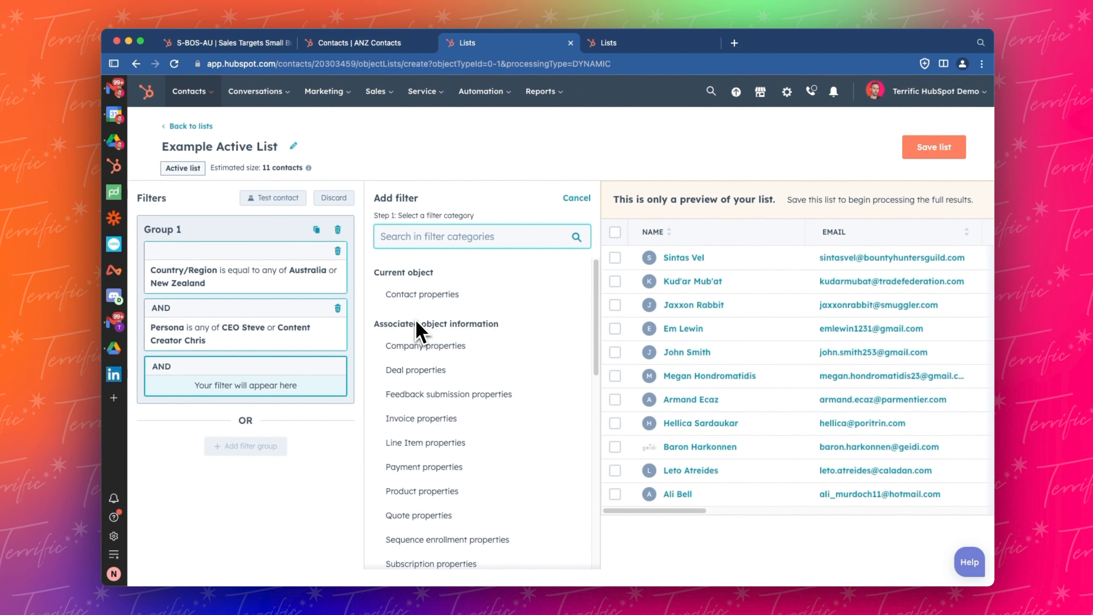
scroll(507, 333, down, 1)
scroll(414, 331, down, 1)
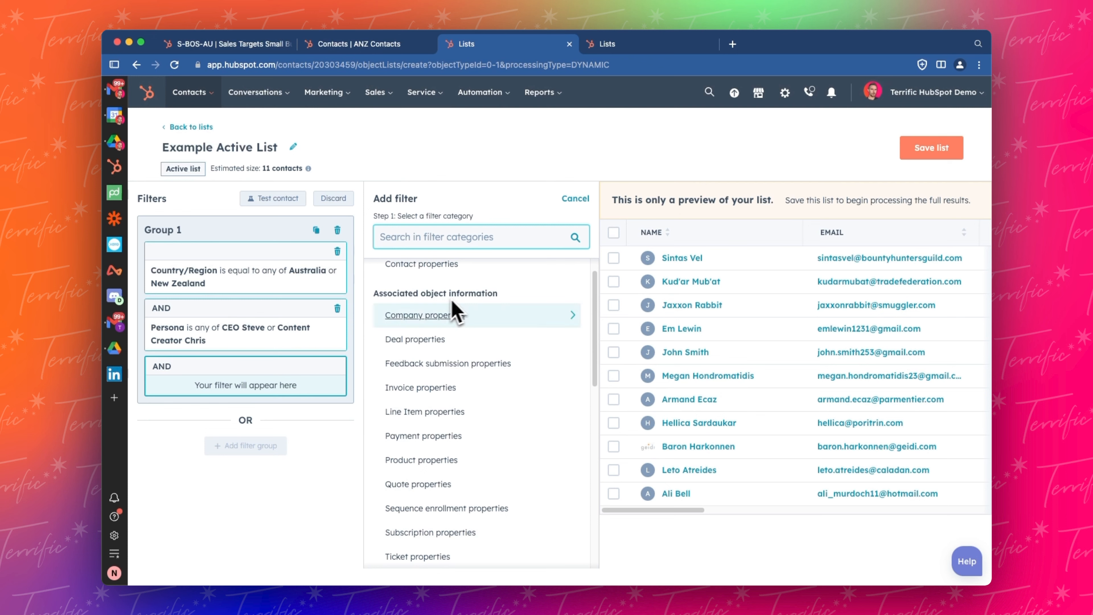
scroll(431, 319, up, 1)
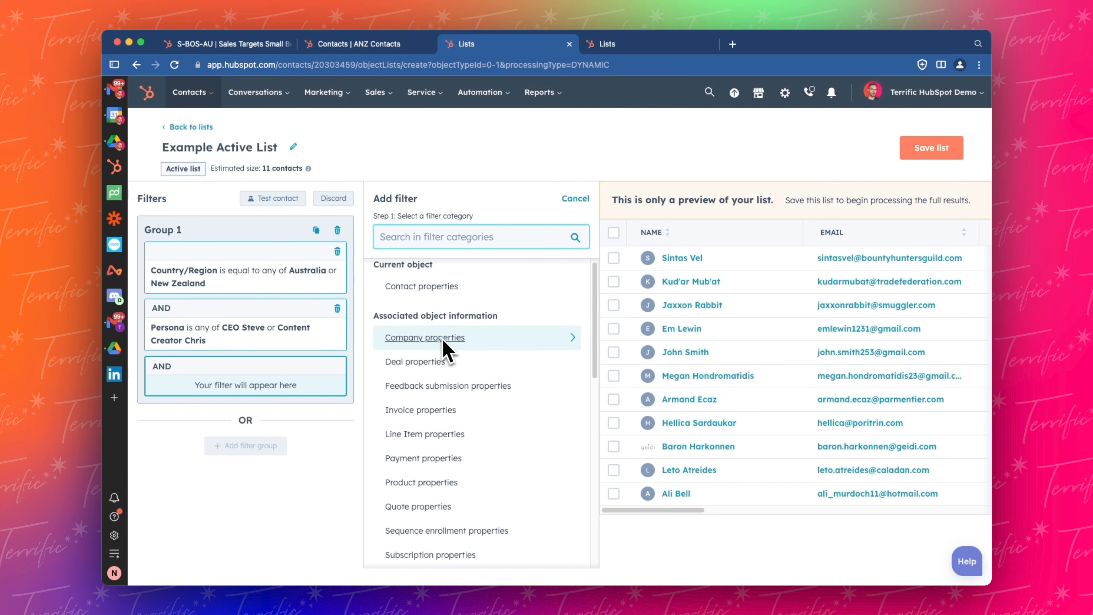
scroll(413, 405, down, 1)
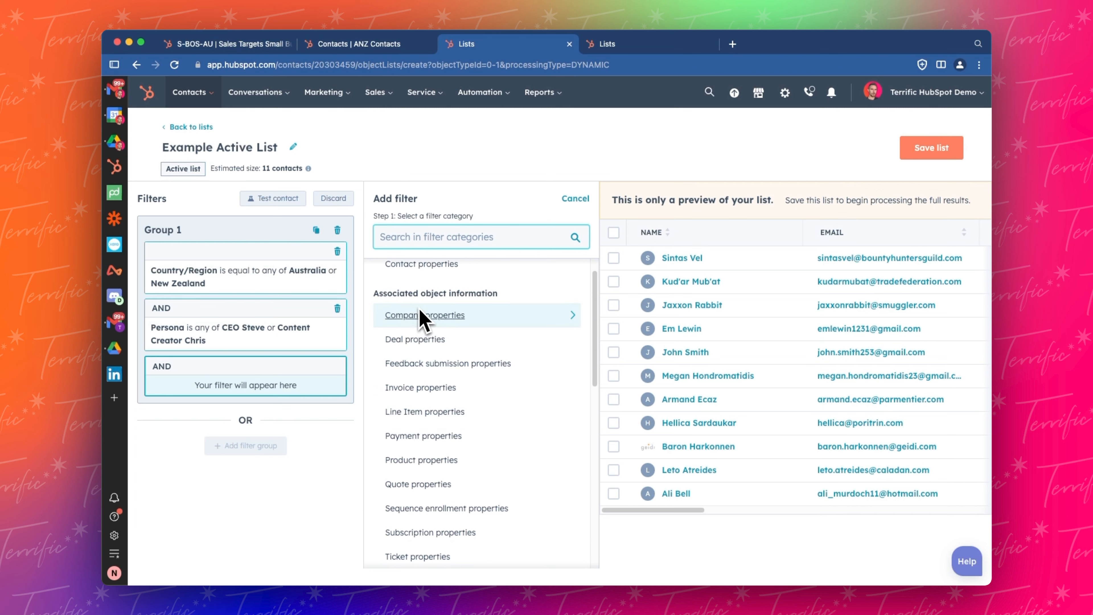
scroll(393, 316, down, 1)
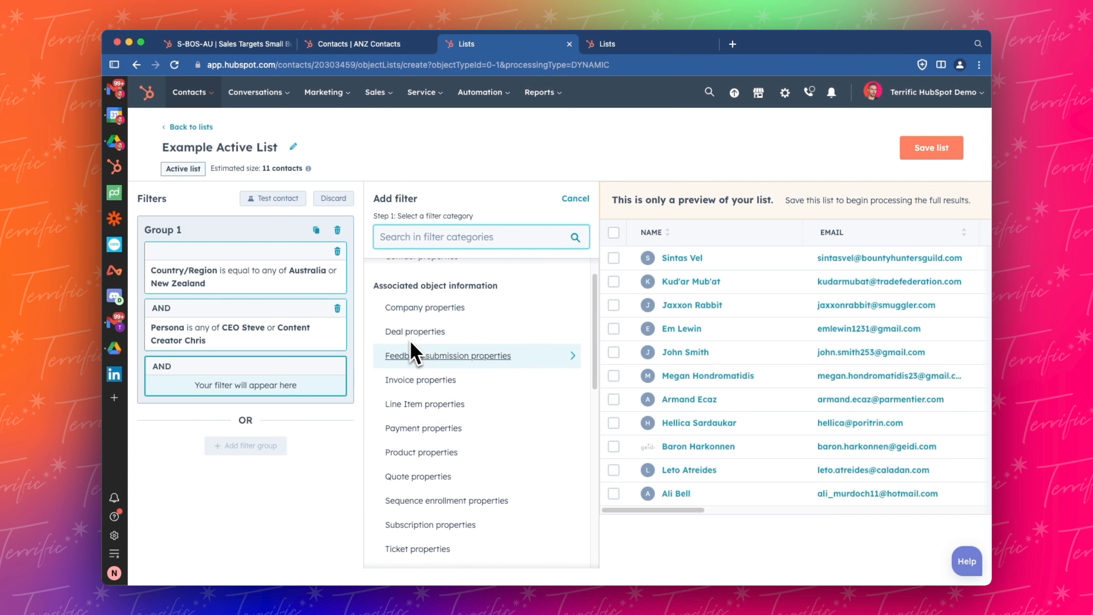
scroll(417, 375, down, 1)
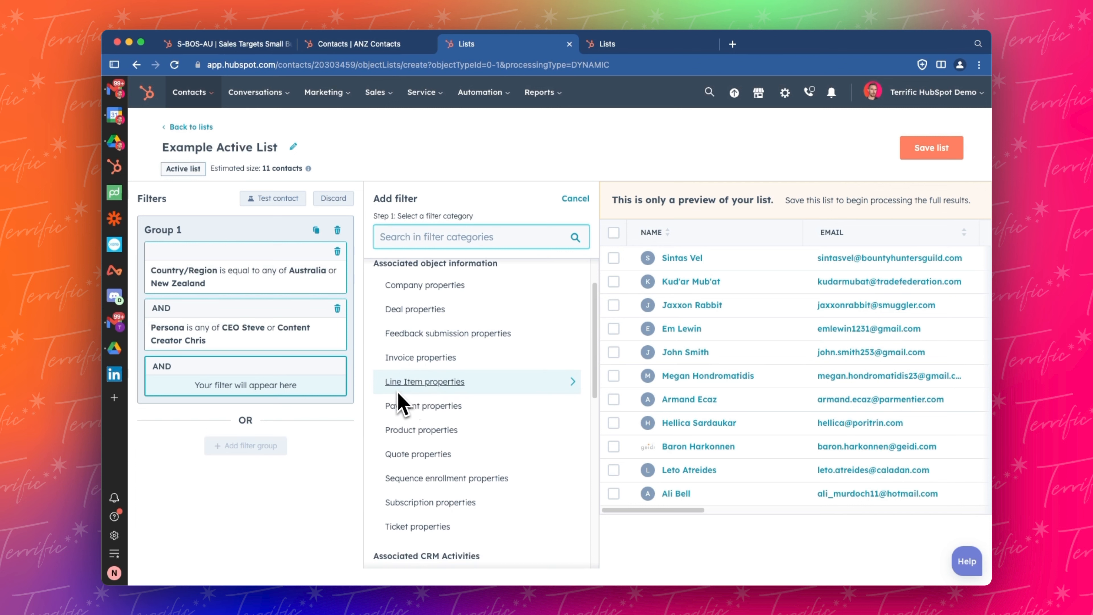
scroll(413, 401, down, 1)
scroll(424, 401, down, 1)
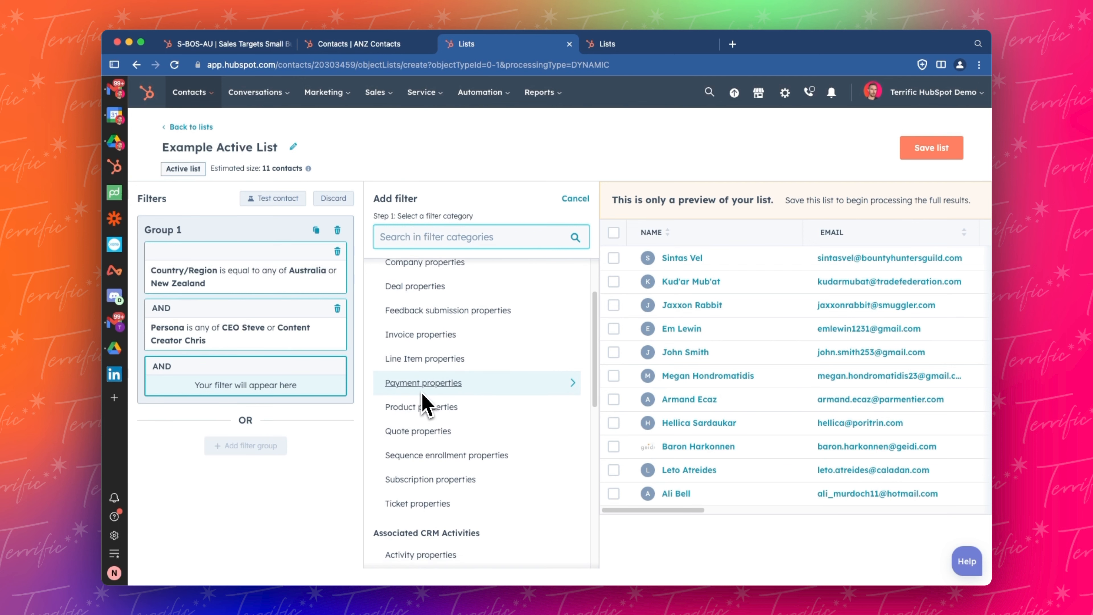
scroll(413, 443, down, 1)
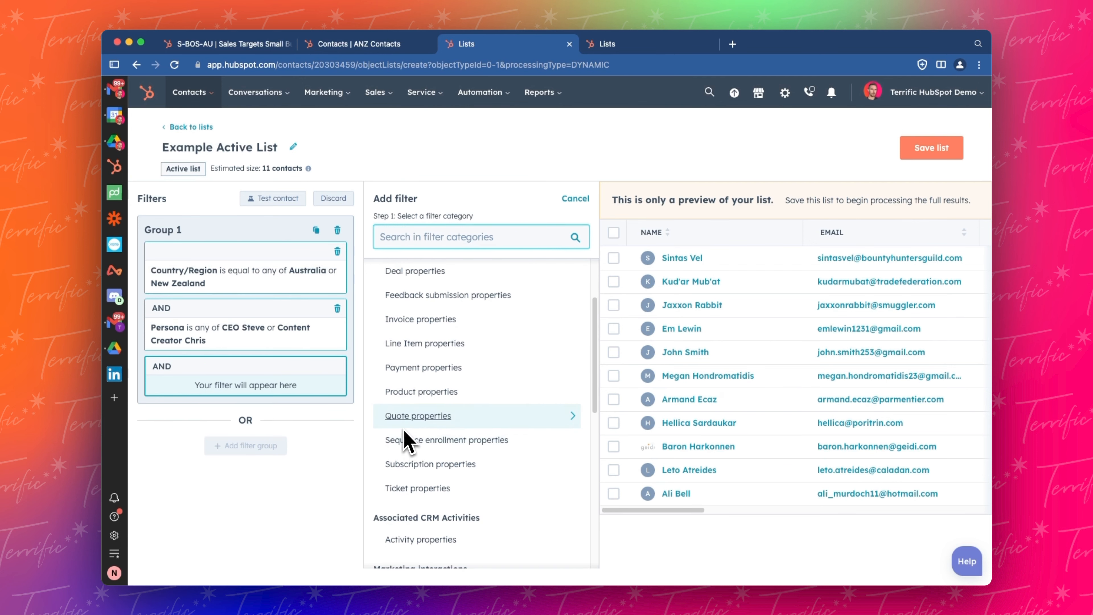
scroll(413, 448, down, 1)
scroll(414, 444, down, 1)
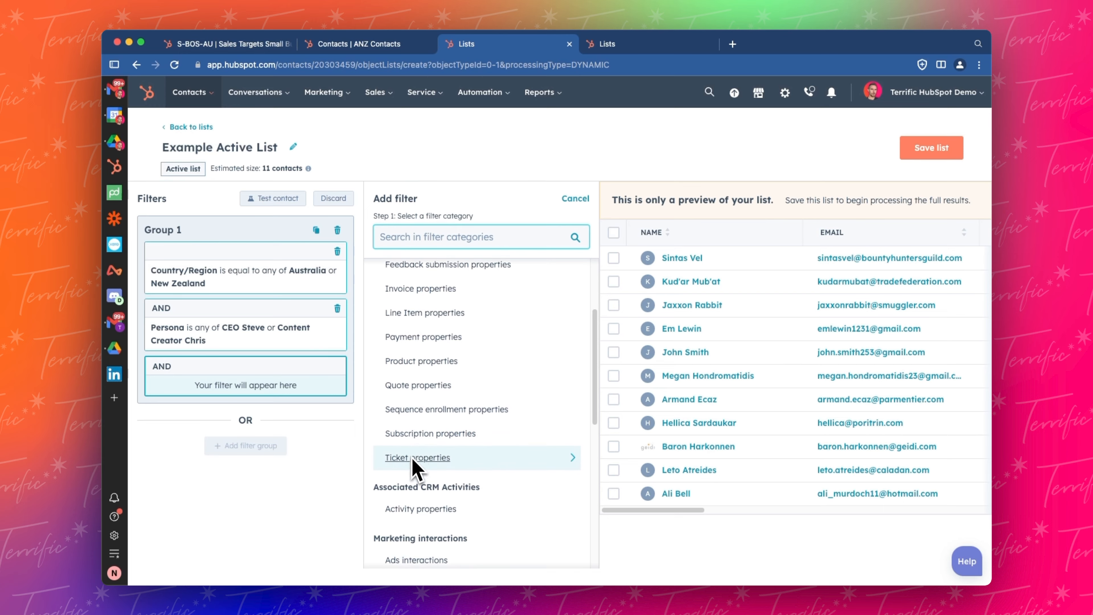
scroll(502, 340, down, 1)
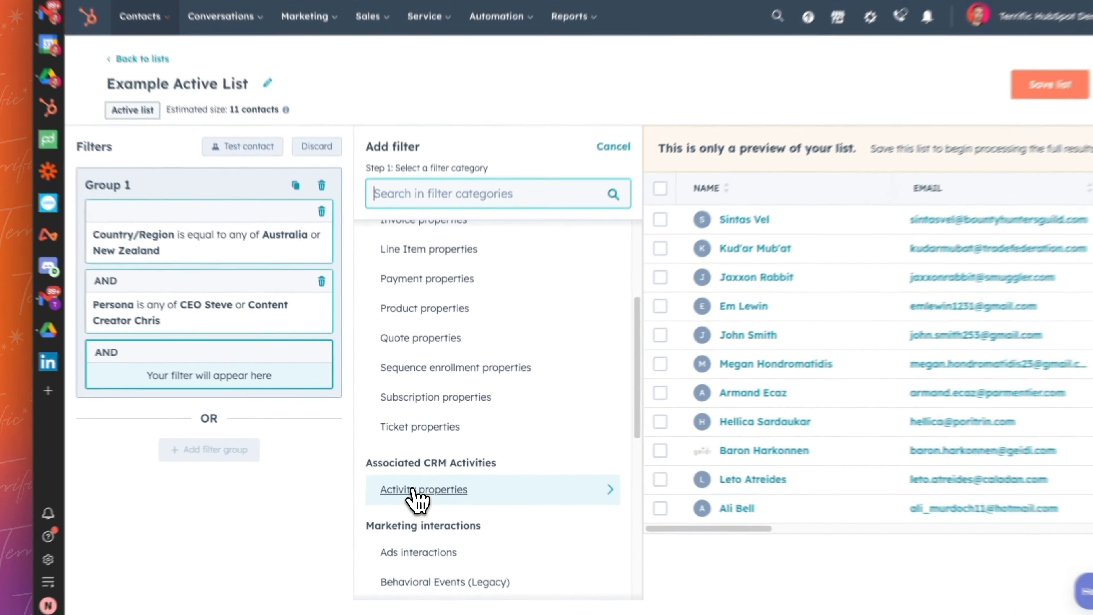
- Examine the activity properties available as filters, covering meetings, tasks, calls and email
click(416, 479)
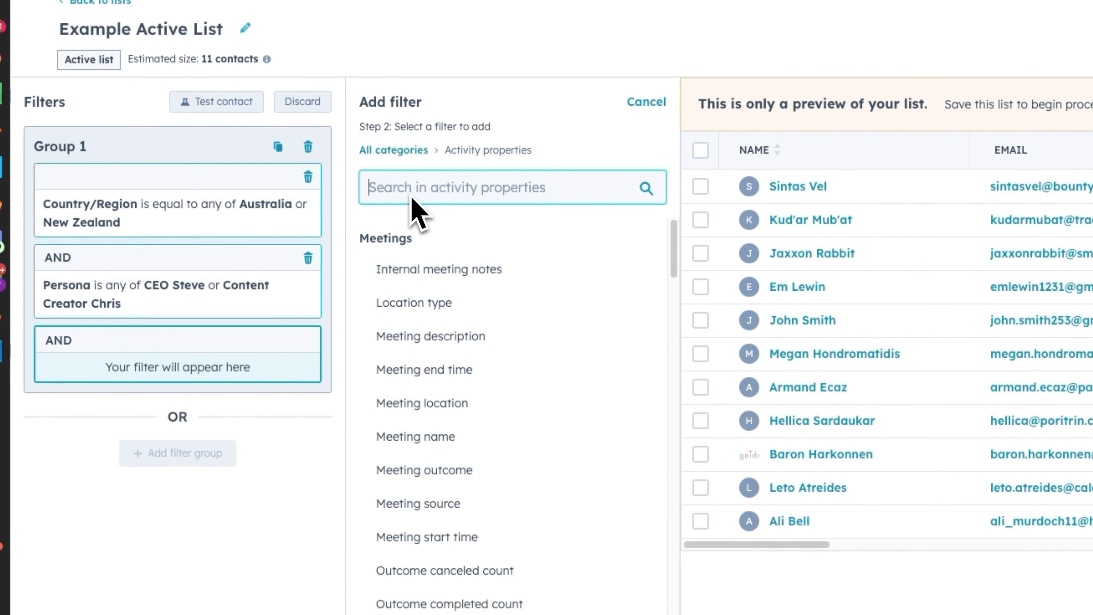
scroll(434, 276, down, 1)
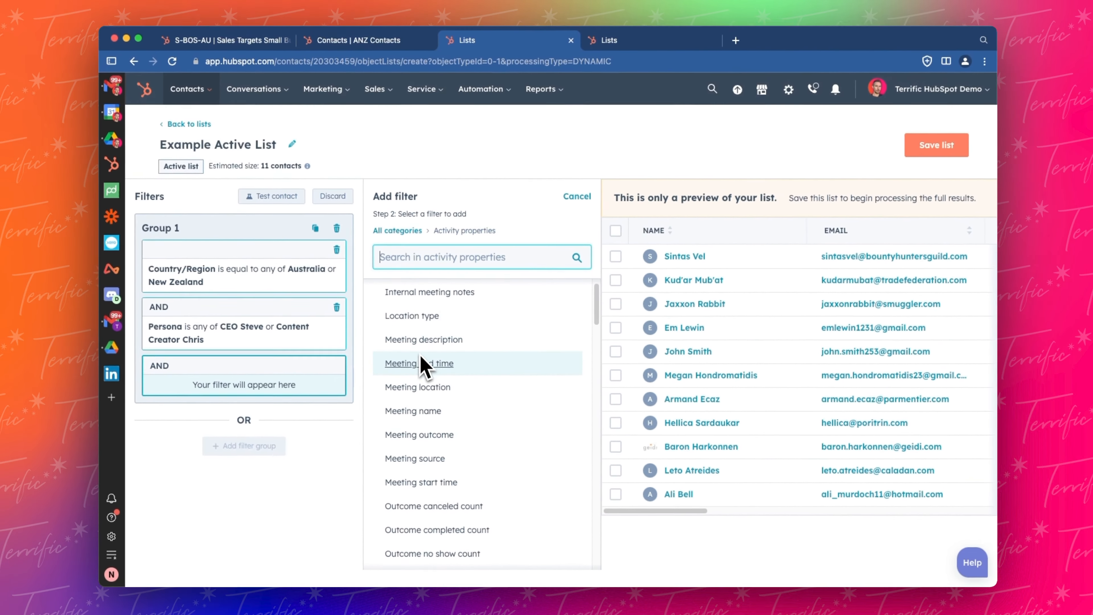
scroll(422, 366, down, 5)
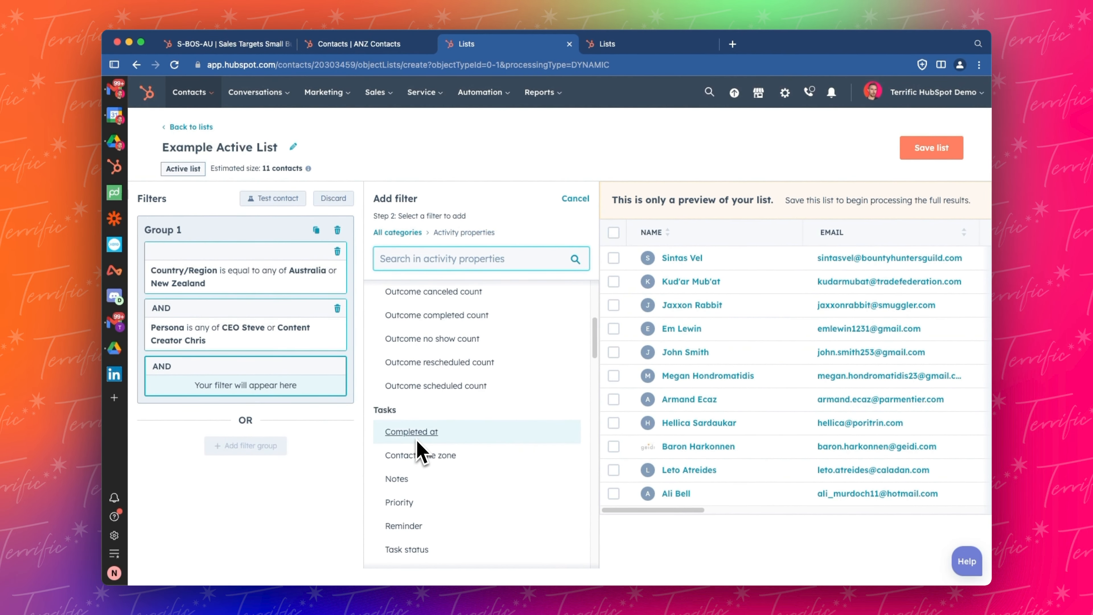
scroll(426, 436, down, 1)
scroll(409, 524, down, 3)
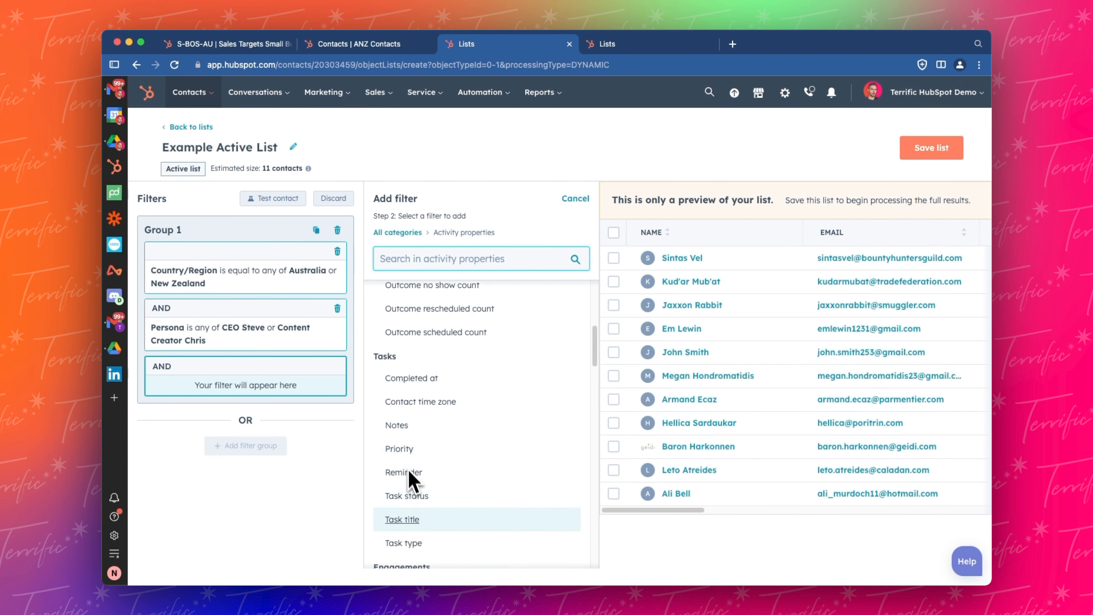
scroll(420, 491, down, 15)
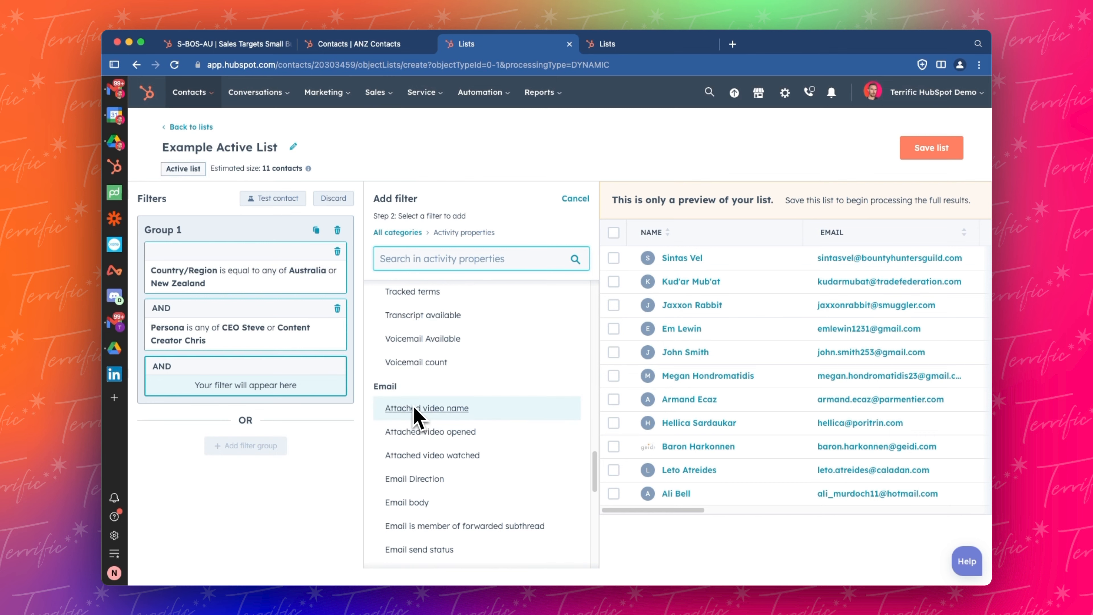
scroll(420, 412, down, 1)
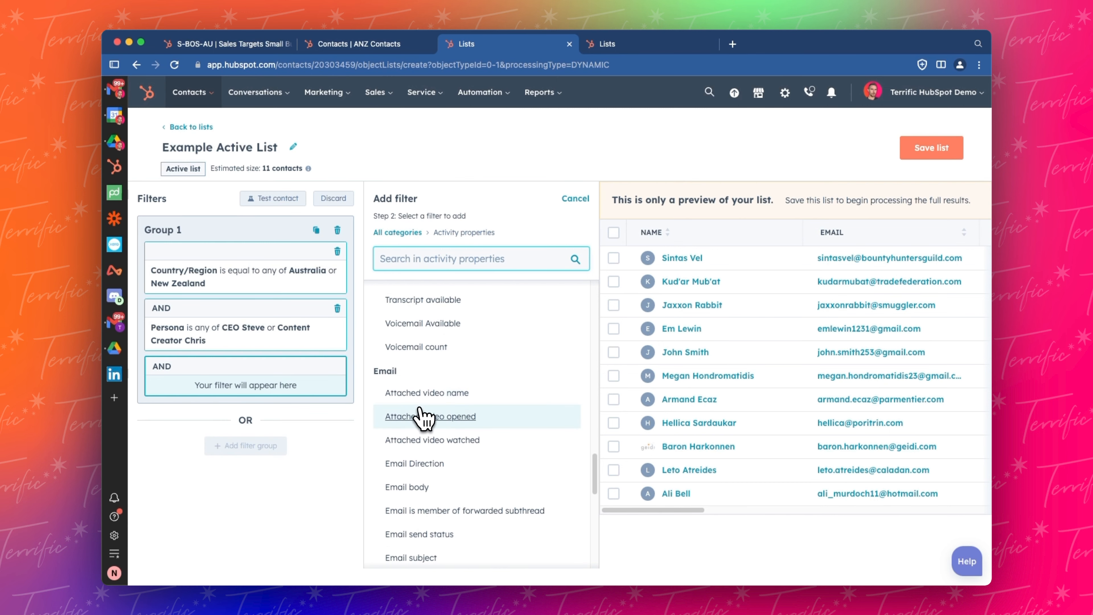
scroll(424, 422, down, 2)
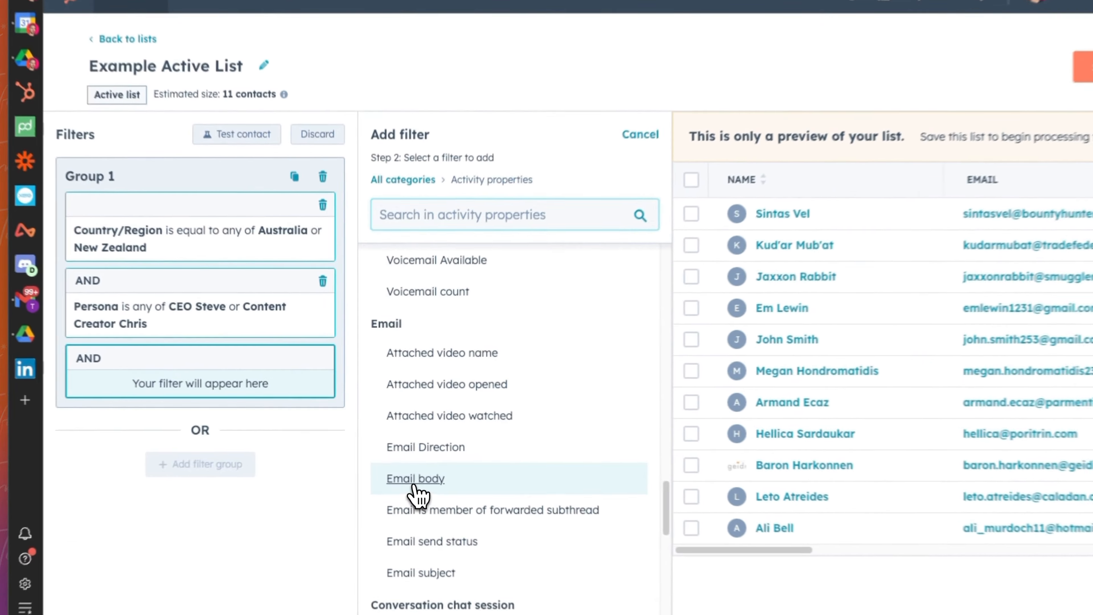
- Try an activity filter for Email body is equal to any of Christmas in Group 1, and delete it
click(407, 457)
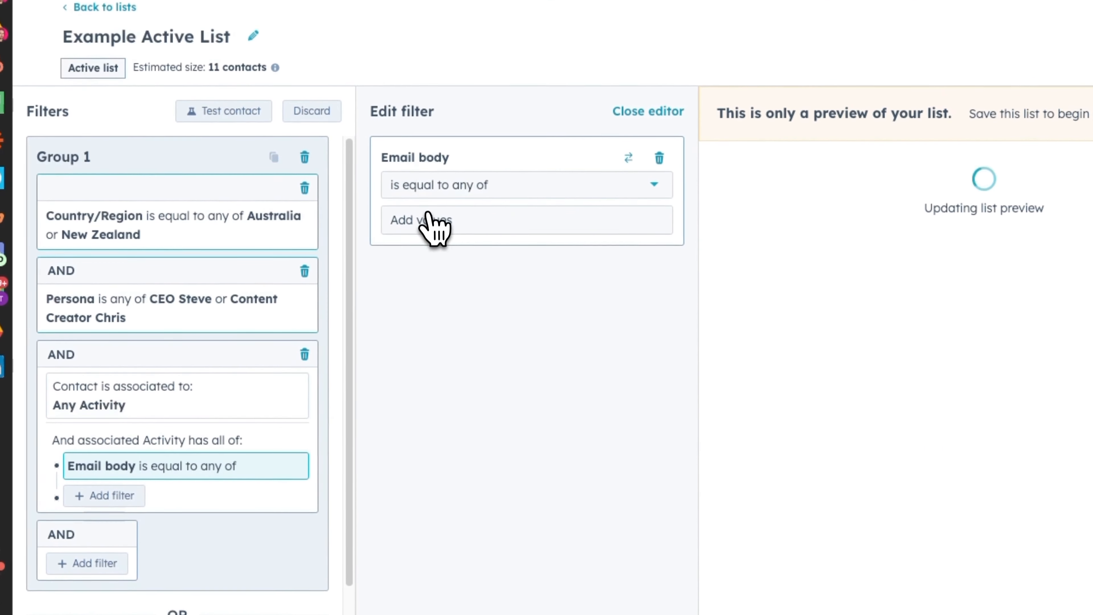
click(427, 224)
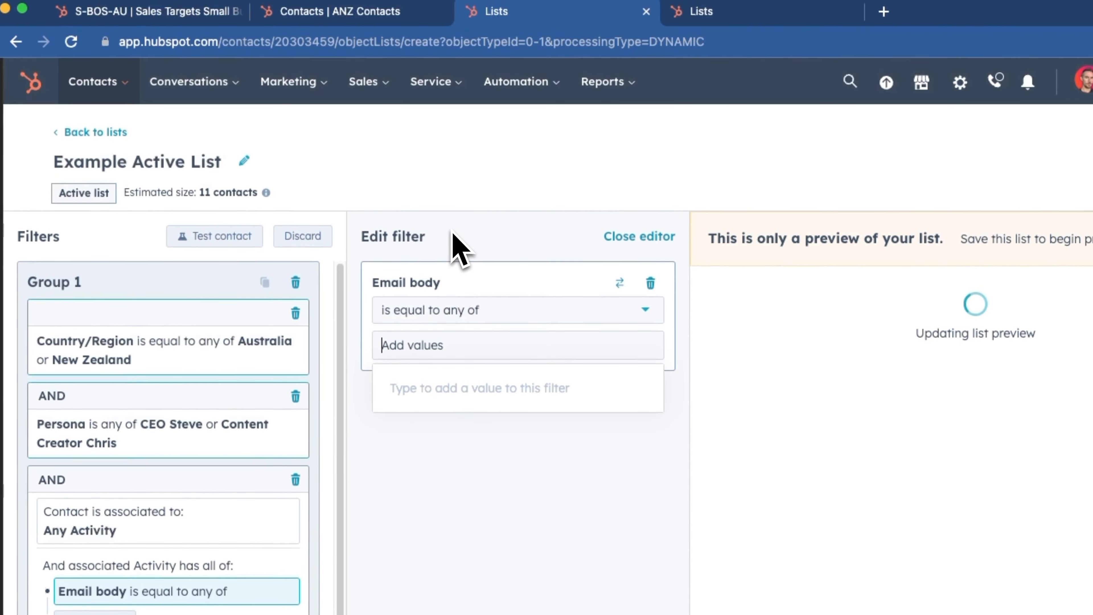
text(Christmas)
key(Return)
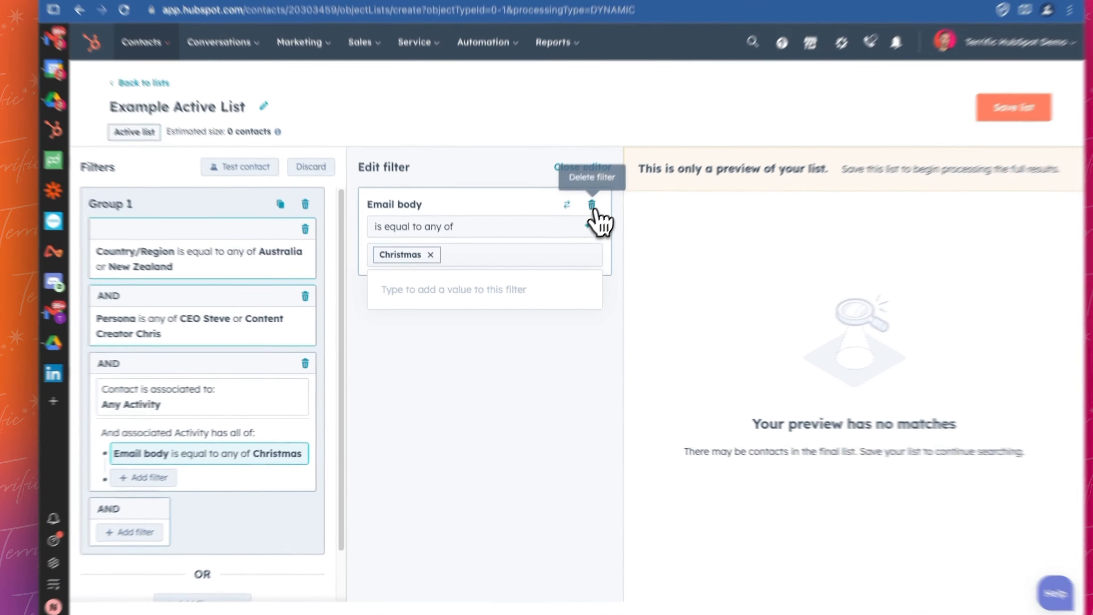
click(572, 230)
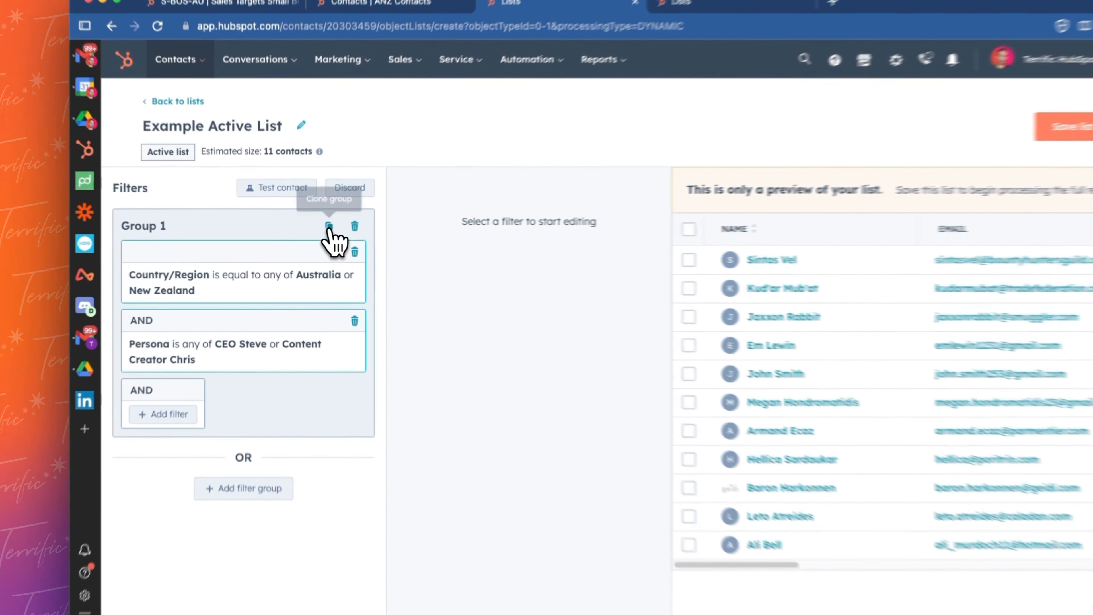
- Clone Group 1 as an OR group, compare the two groups, and delete the copy
click(316, 230)
scroll(297, 285, up, 5)
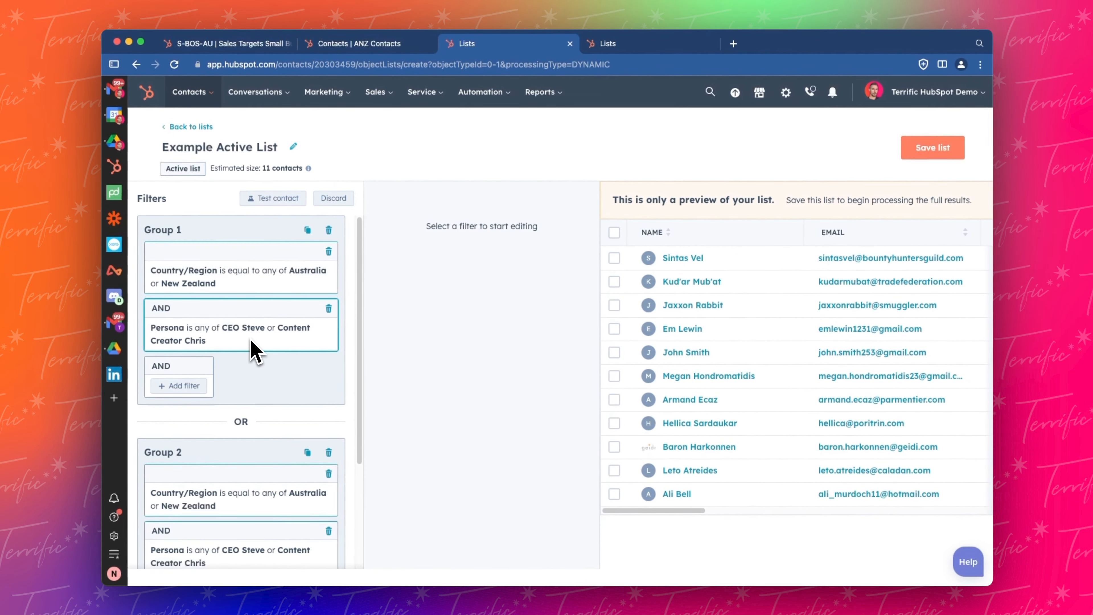
scroll(254, 351, down, 3)
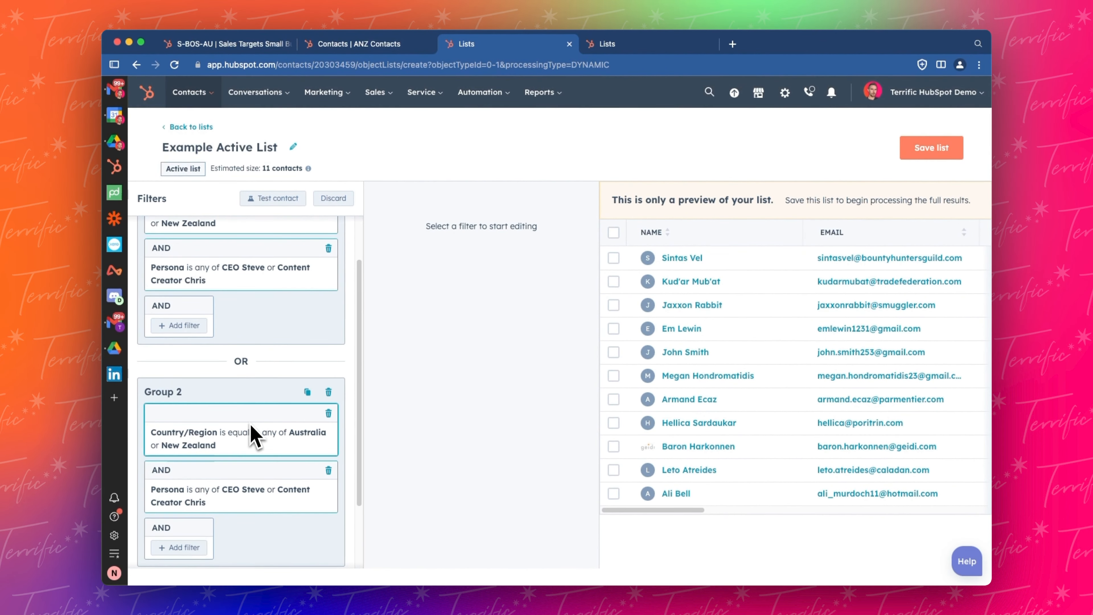
scroll(249, 372, up, 3)
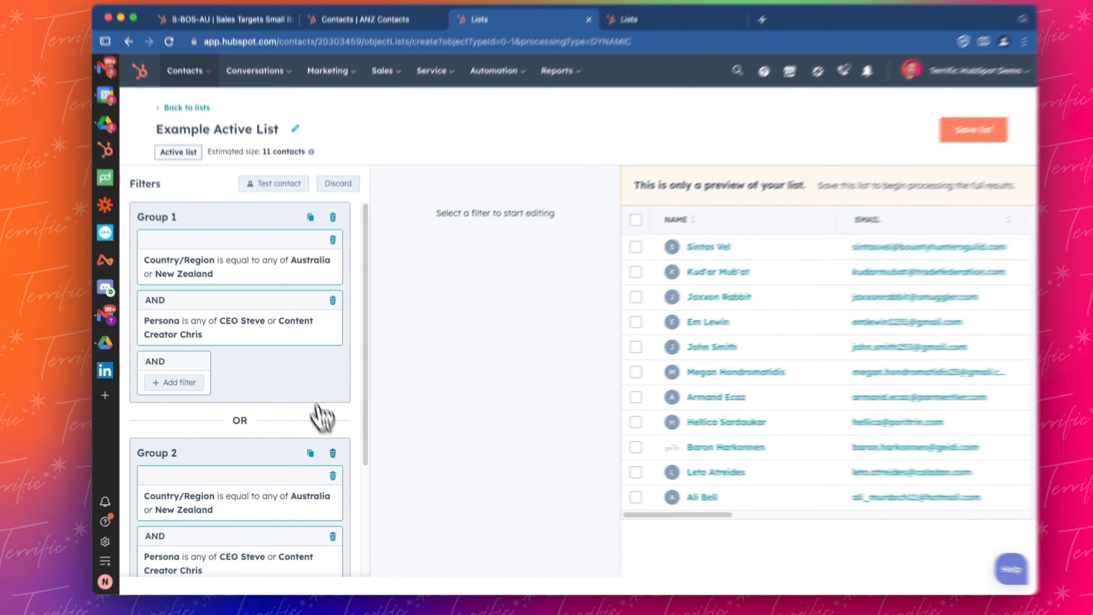
click(329, 452)
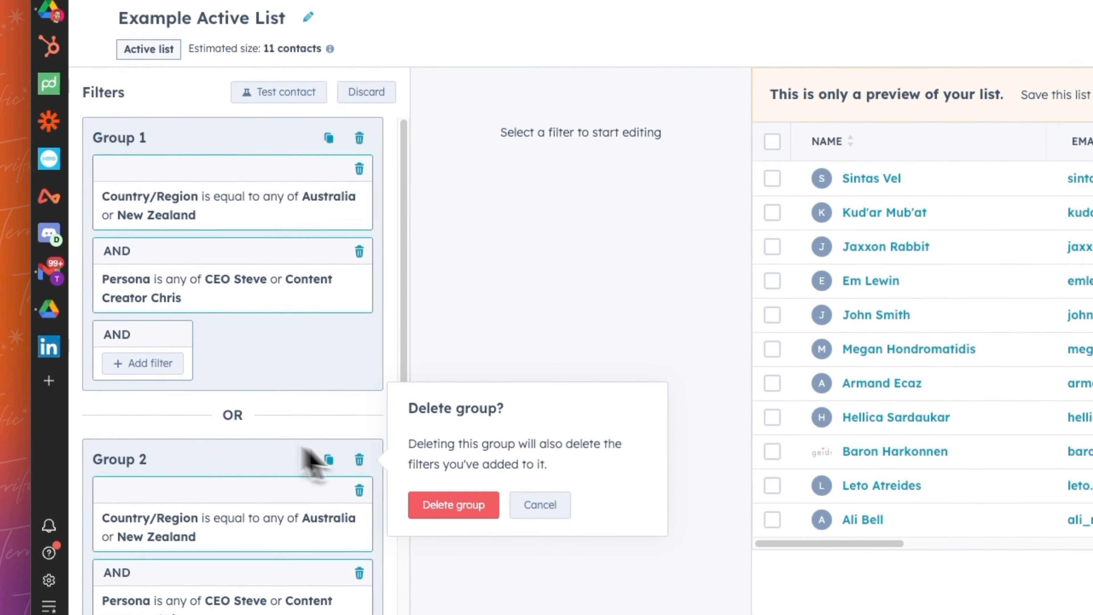
click(400, 525)
- Add an empty OR filter group below Group 1 and delete it again
click(263, 467)
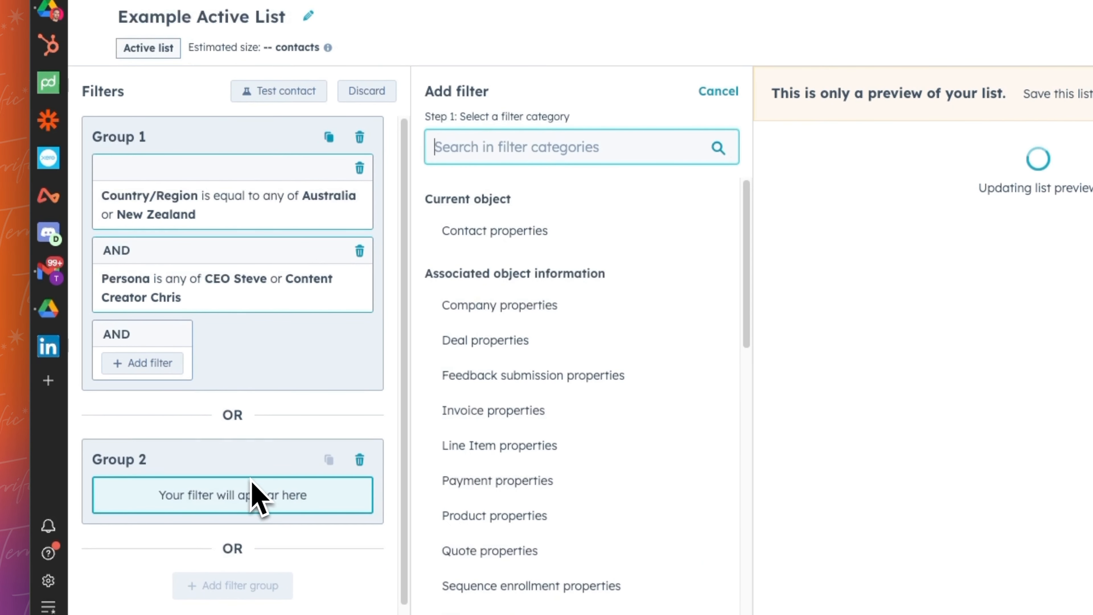
click(359, 459)
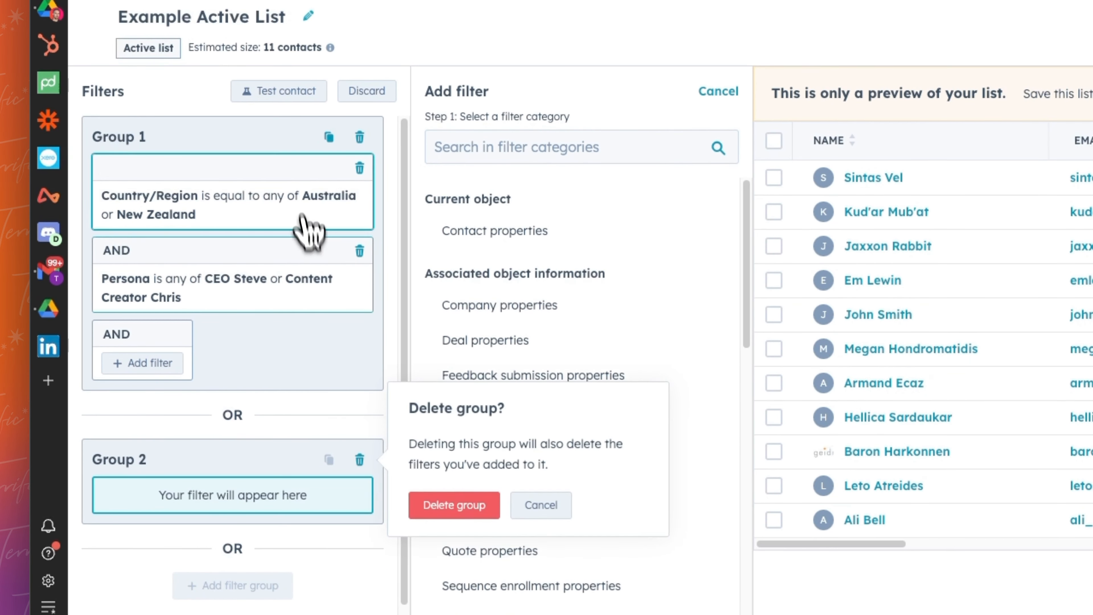
click(435, 501)
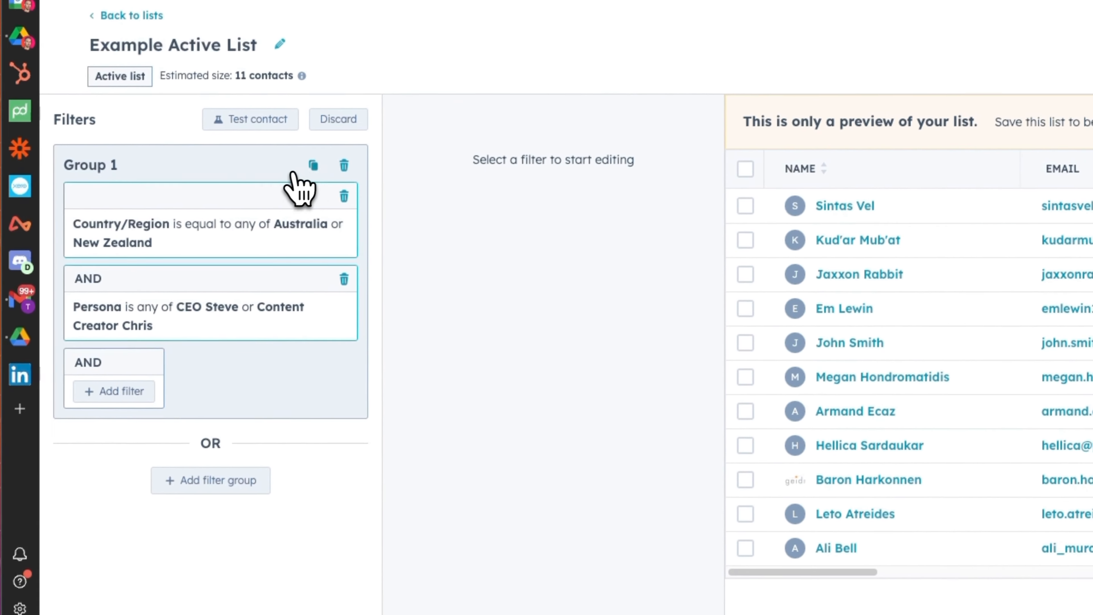
- Clone Group 1 and narrow the original group to Country/Region Australia and Persona CEO Steve
click(335, 142)
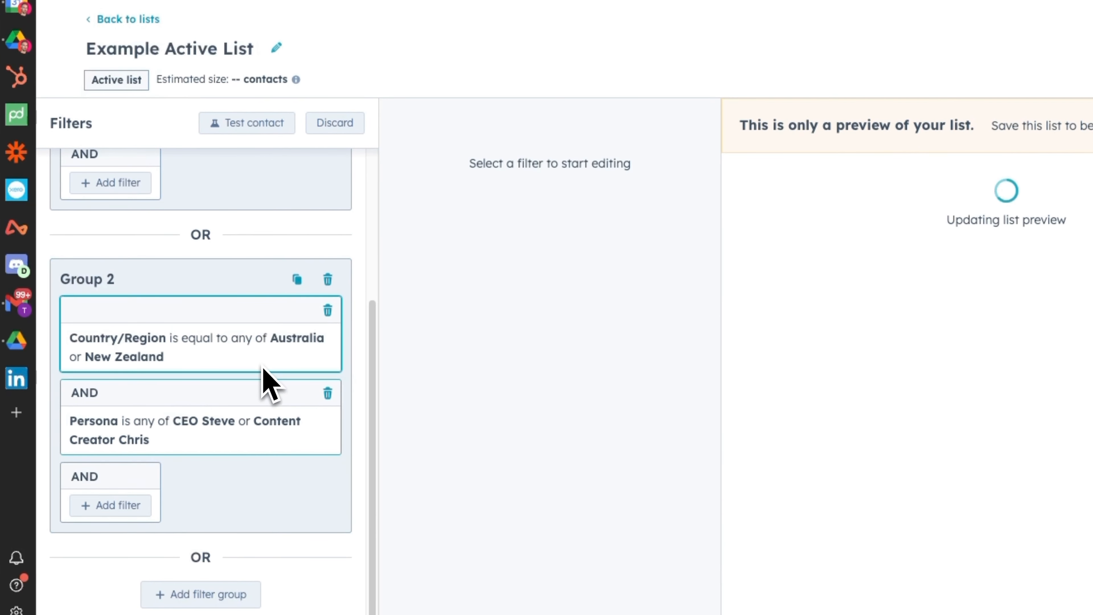
scroll(262, 367, up, 5)
click(237, 257)
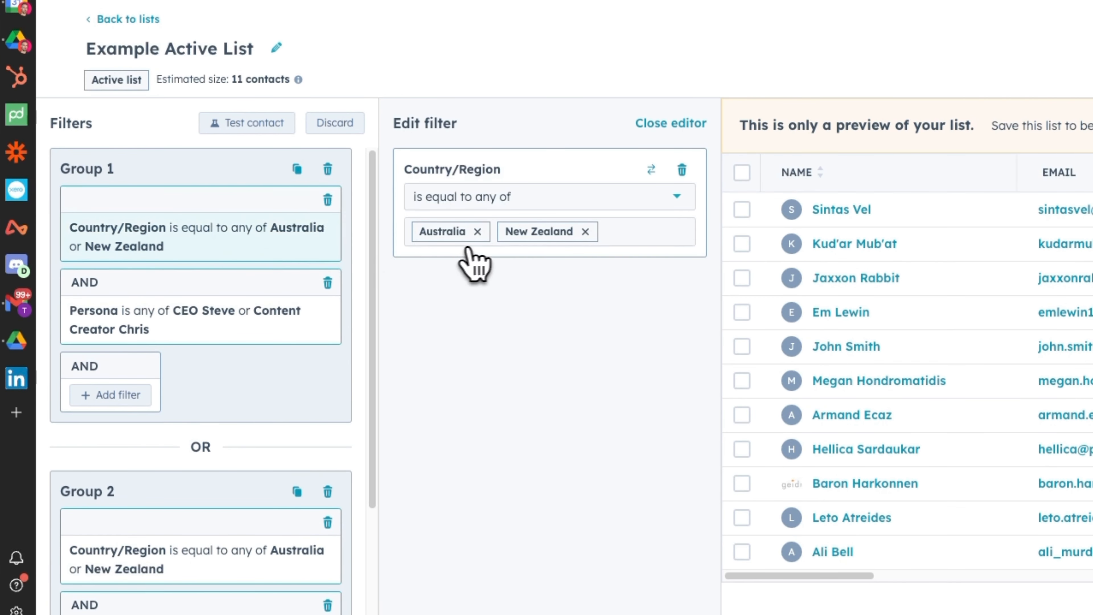
click(585, 232)
click(297, 321)
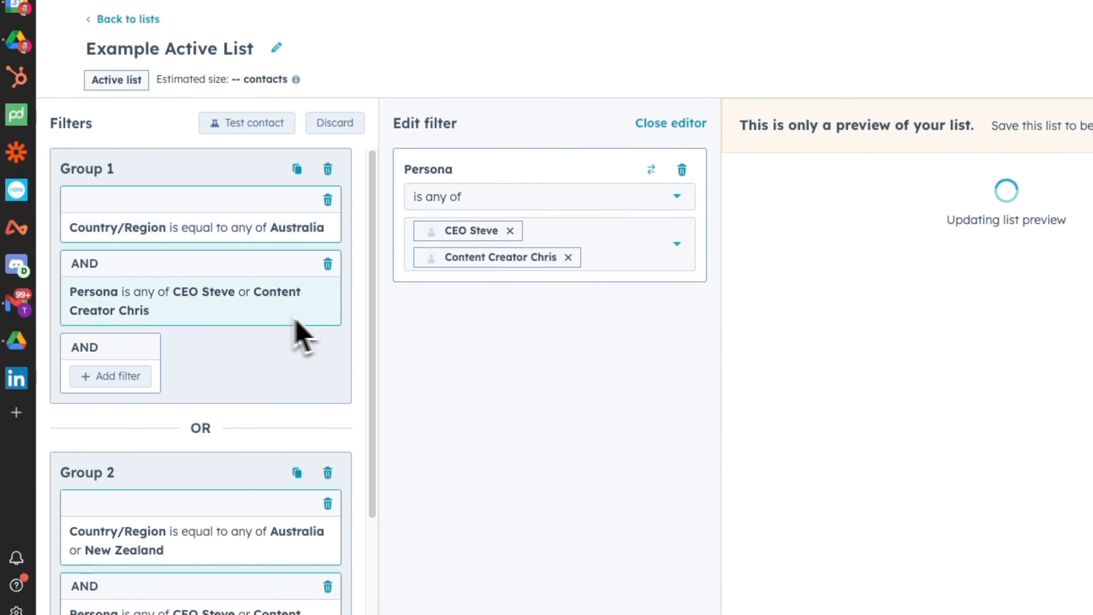
click(569, 257)
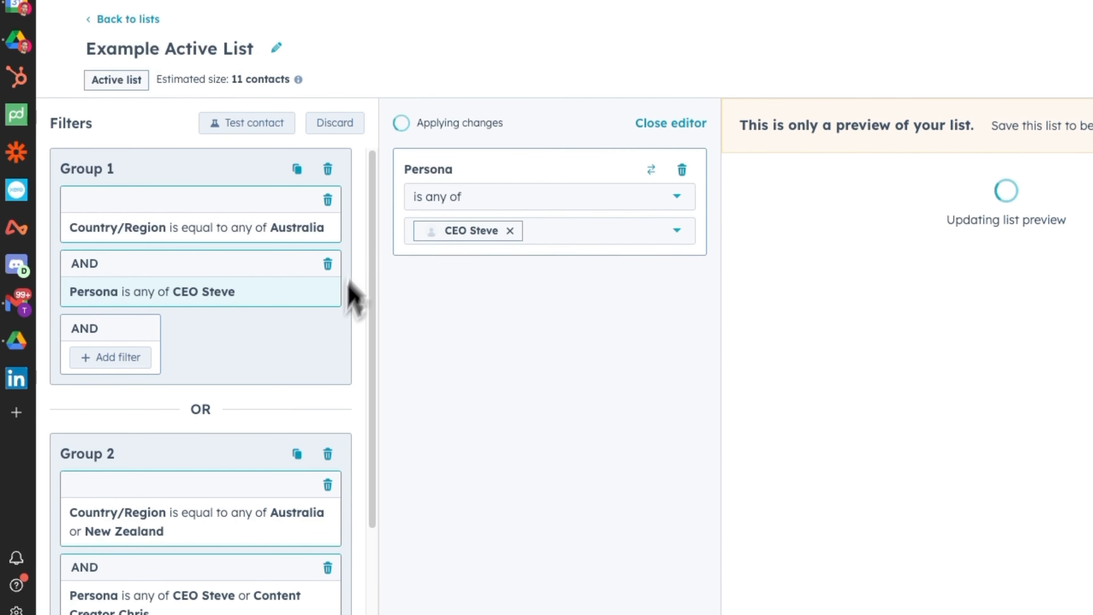
- Narrow Group 2 to Country/Region New Zealand and Persona Content Creator Chris
scroll(301, 387, down, 4)
click(267, 400)
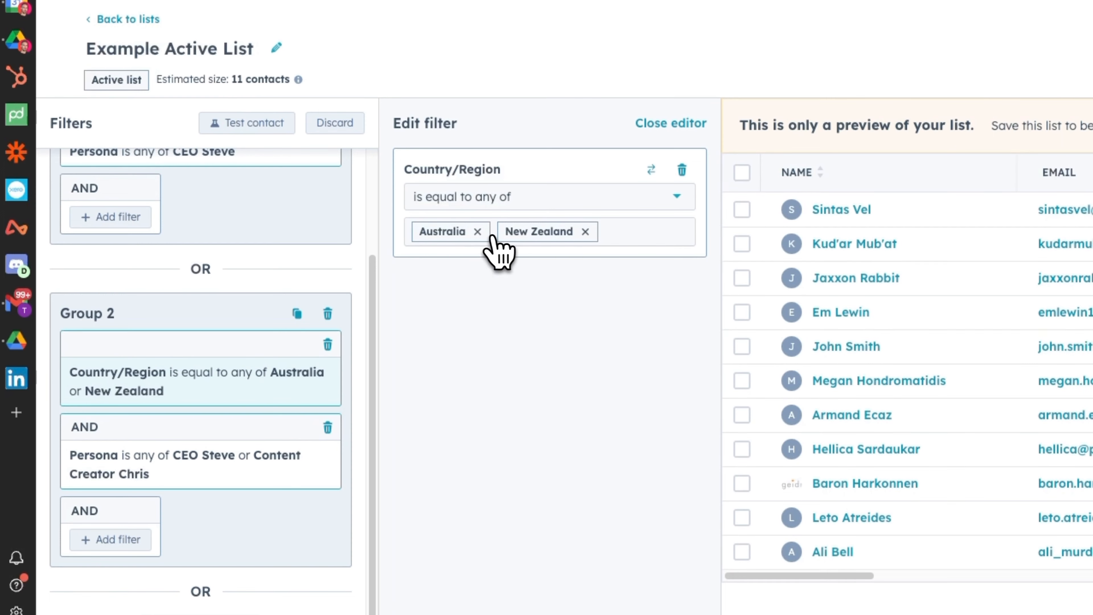
click(477, 231)
click(301, 483)
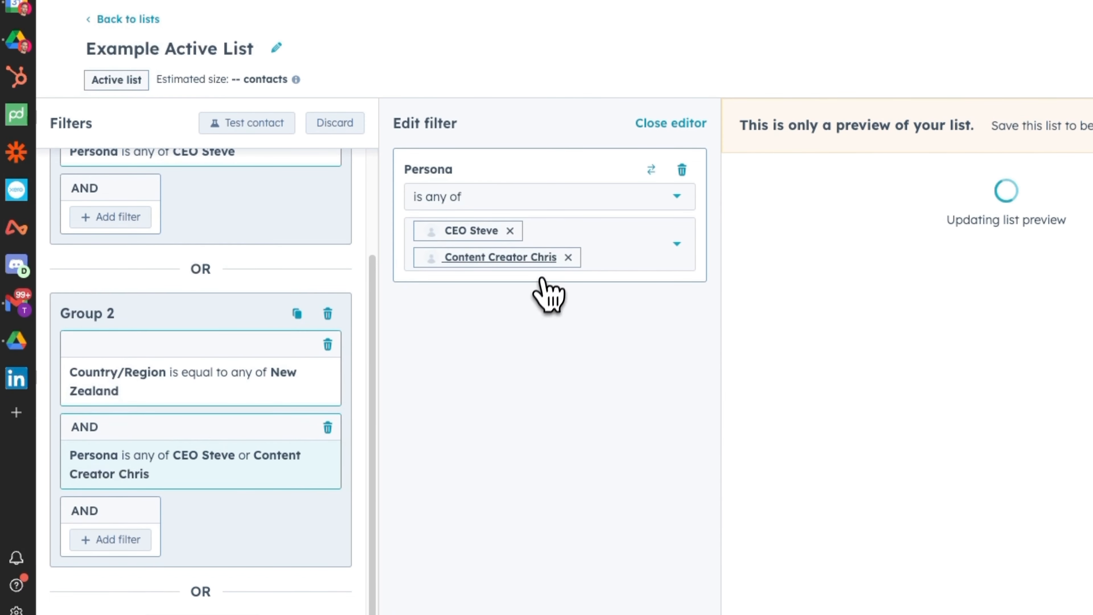
click(510, 230)
scroll(123, 417, up, 3)
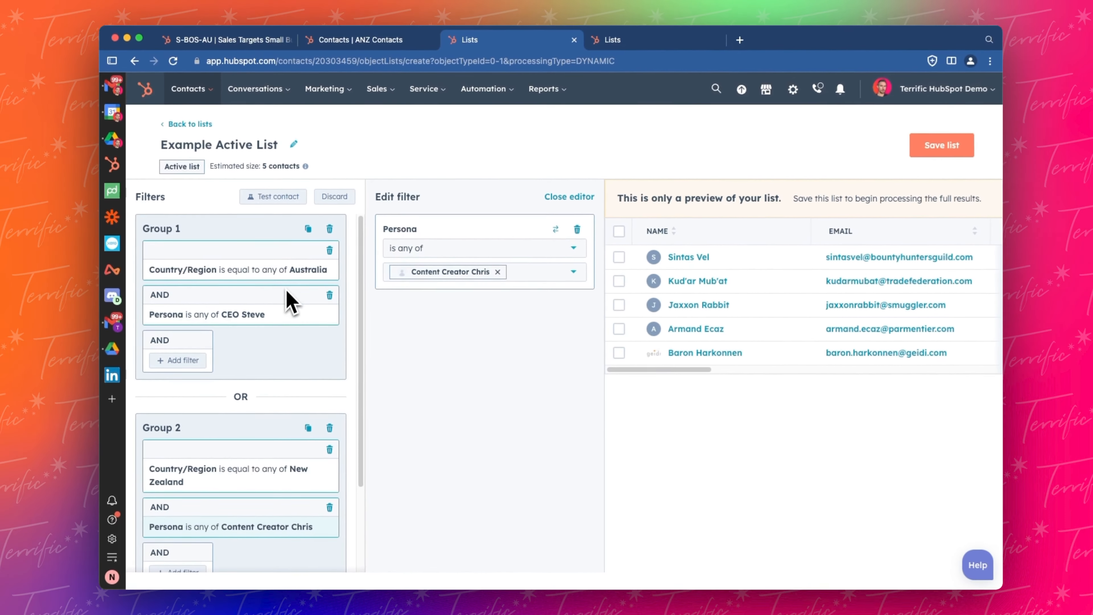
- Review both filter groups, save the active list and return to the lists overview
scroll(252, 337, down, 2)
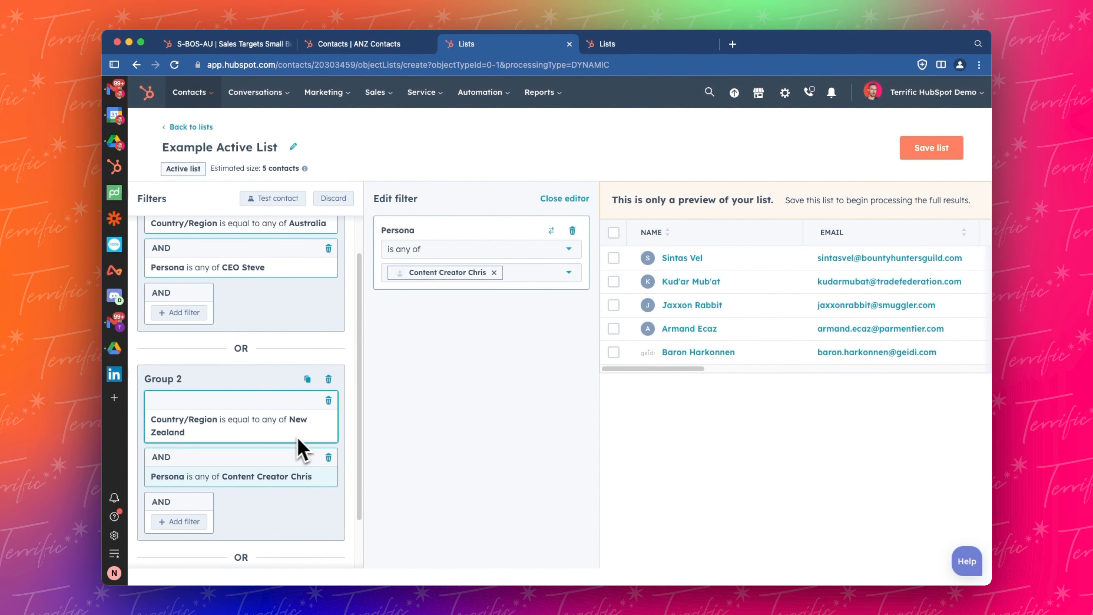
scroll(288, 482, up, 2)
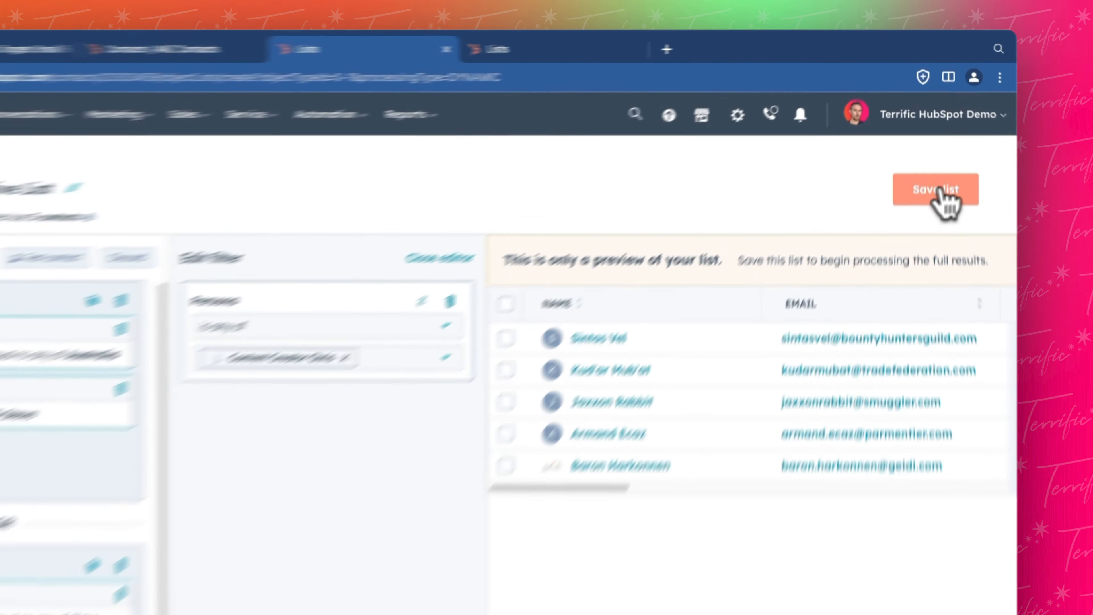
click(932, 148)
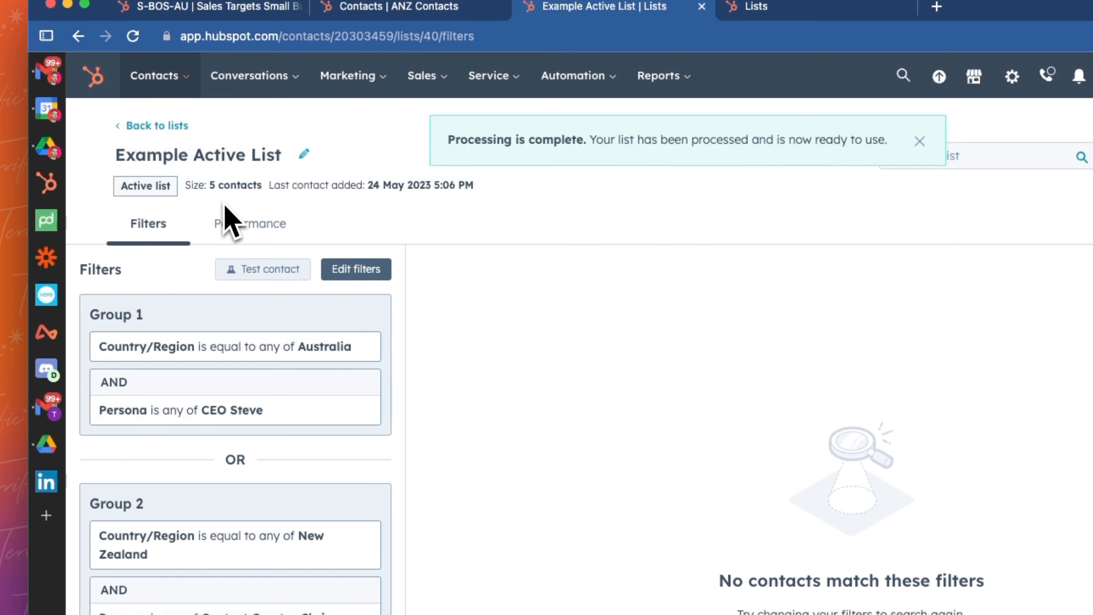
click(157, 126)
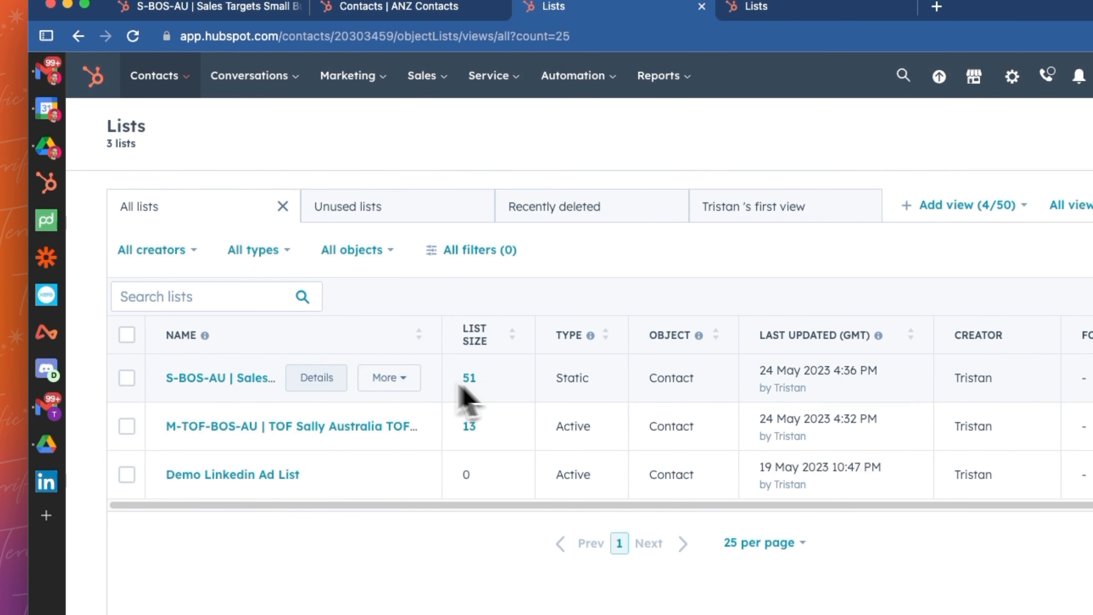
- View the static S-BOS-AU list and the active M-TOF-BOS-AU list, returning to the lists overview after each
click(212, 379)
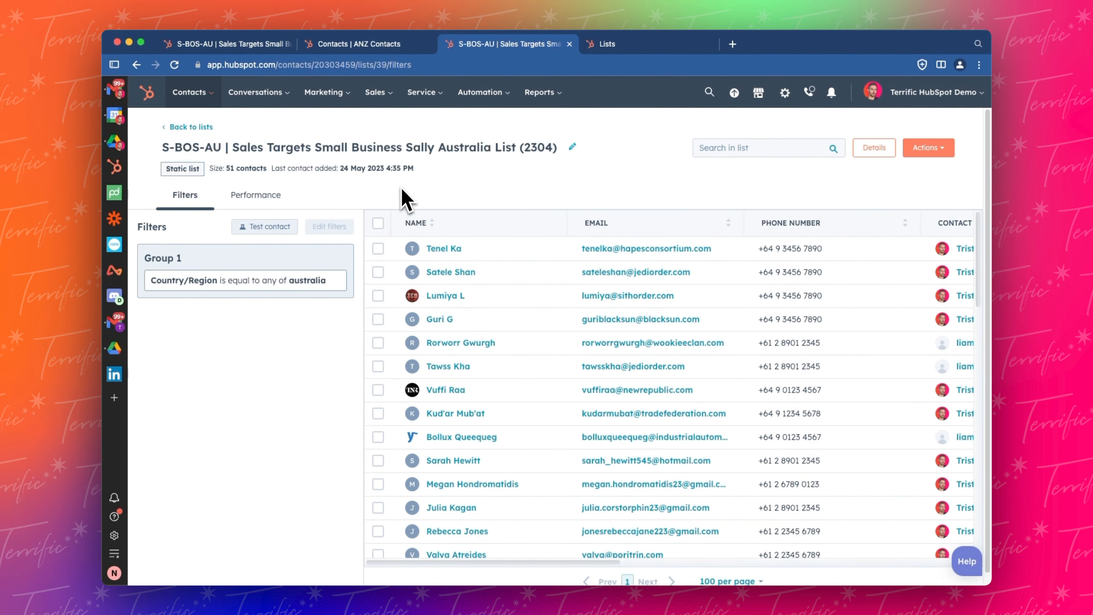
key(super+Left)
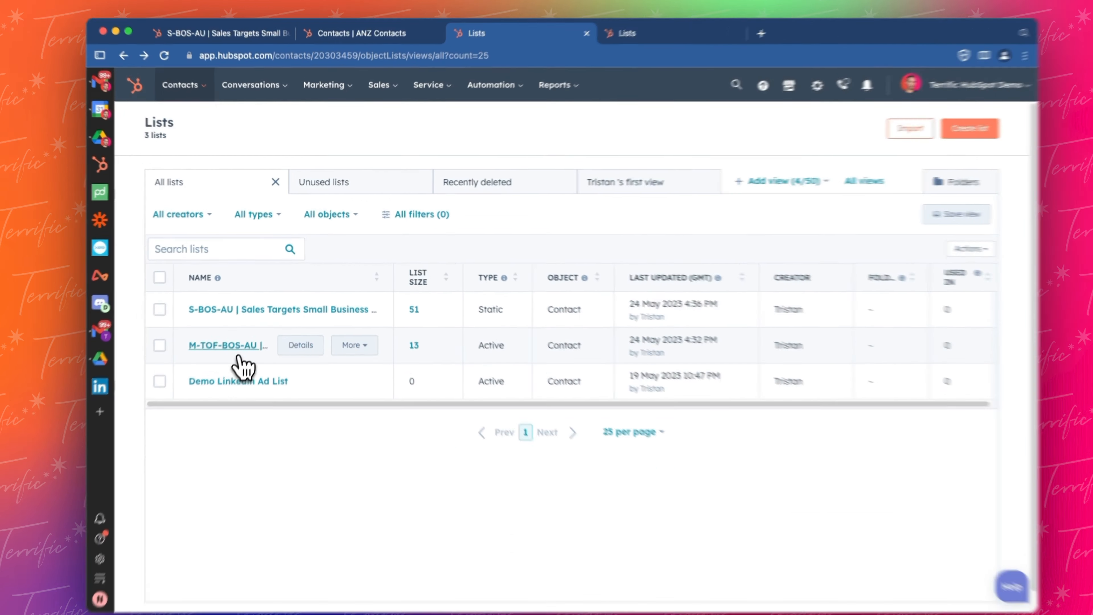
click(215, 338)
key(super+Left)
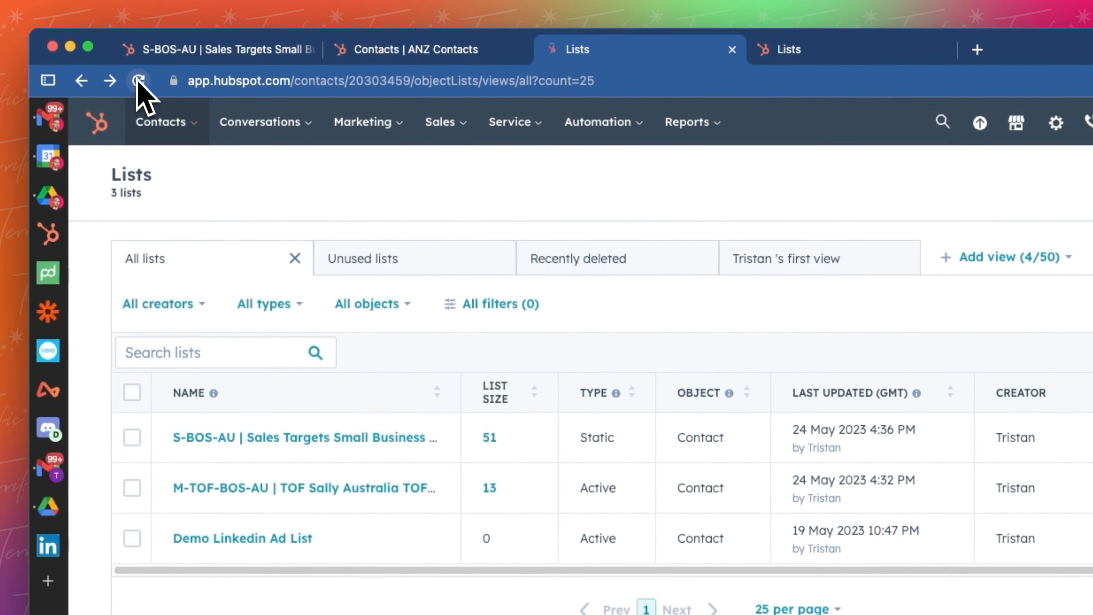
- Refresh the lists overview, open Example Active List and highlight its two filter groups
click(130, 63)
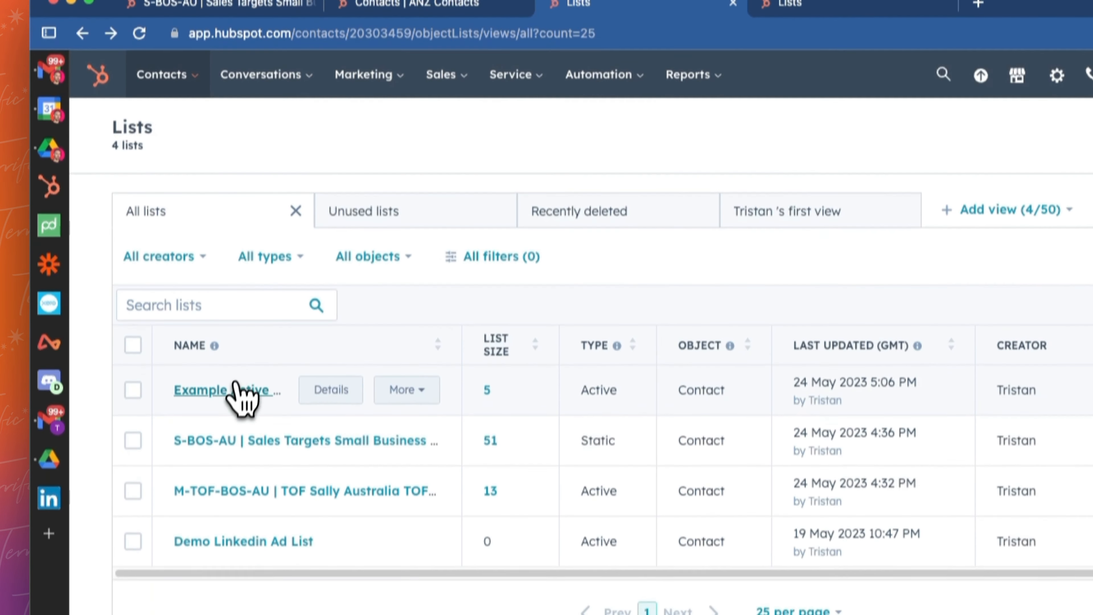
click(224, 439)
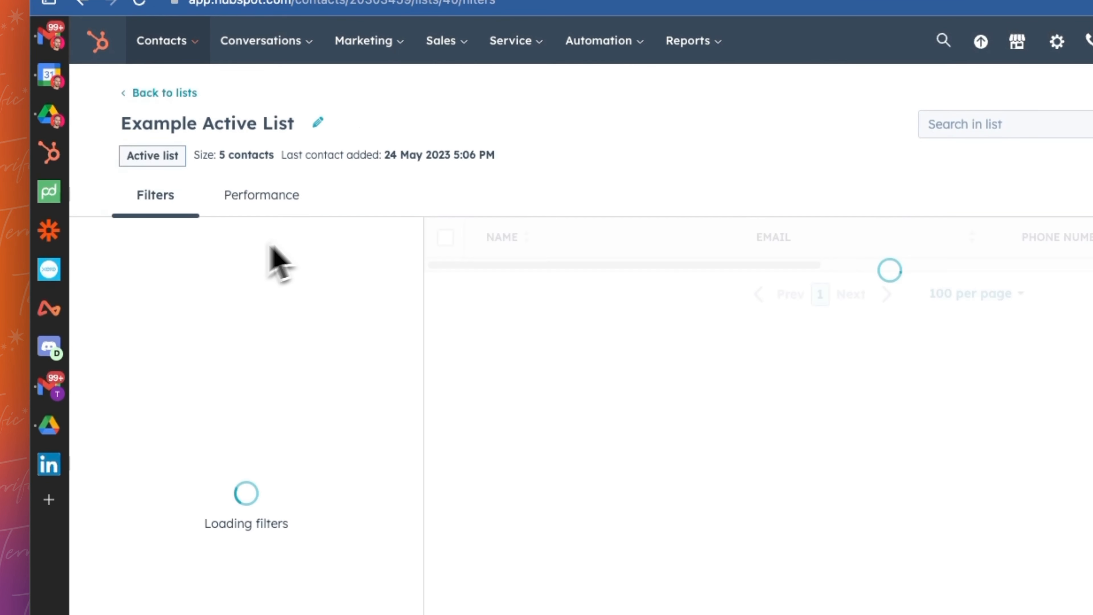
drag(162, 272, 324, 464)
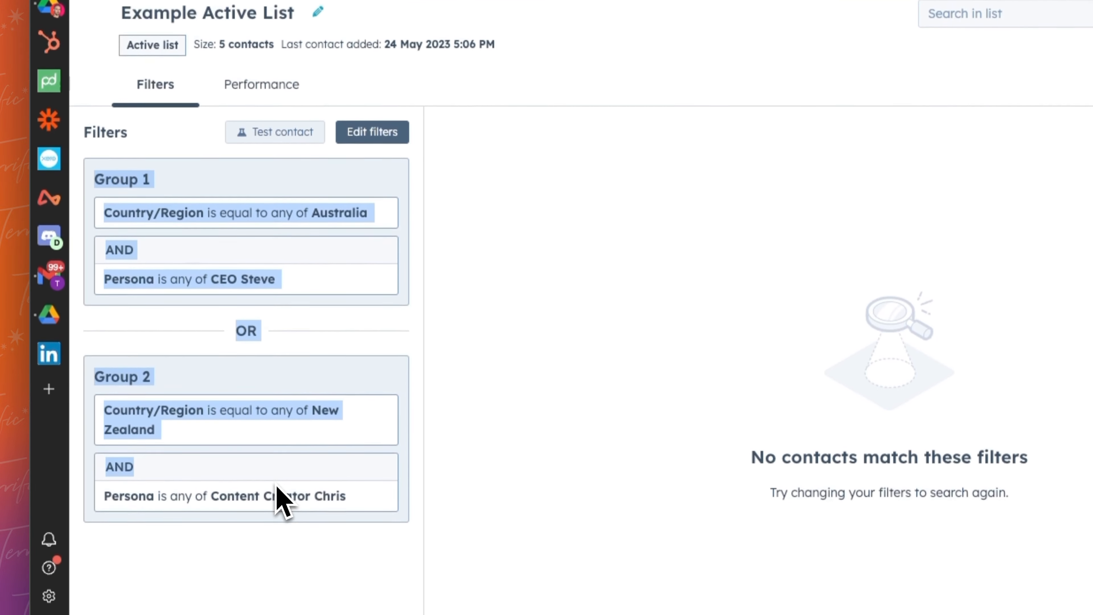
- Highlight the CEO Steve persona value in Group 1 of Example Active List, and go back to the lists overview
click(324, 362)
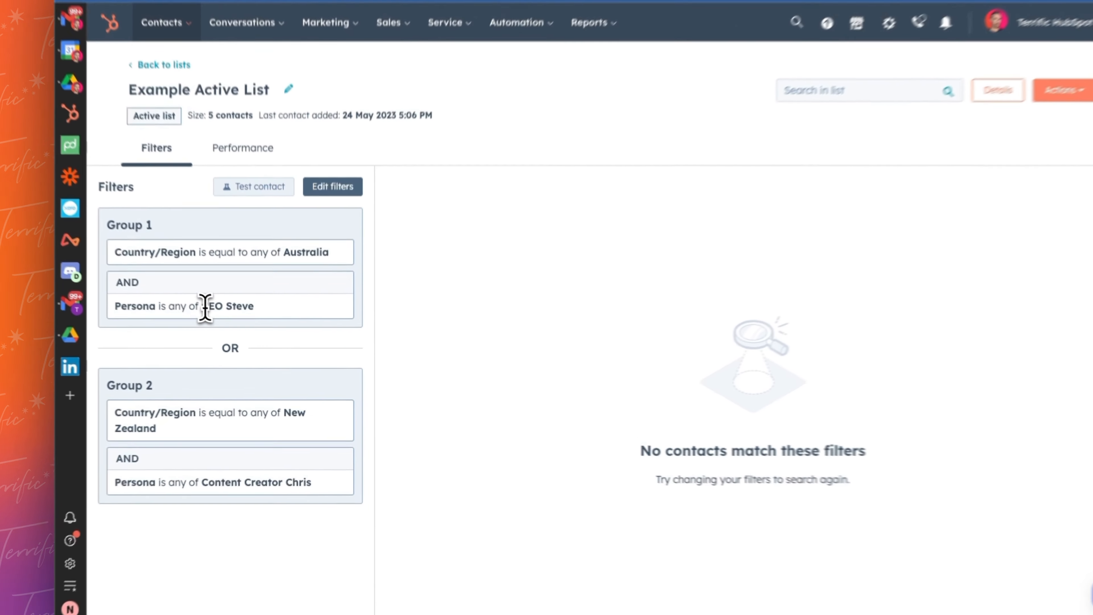
drag(222, 325, 284, 329)
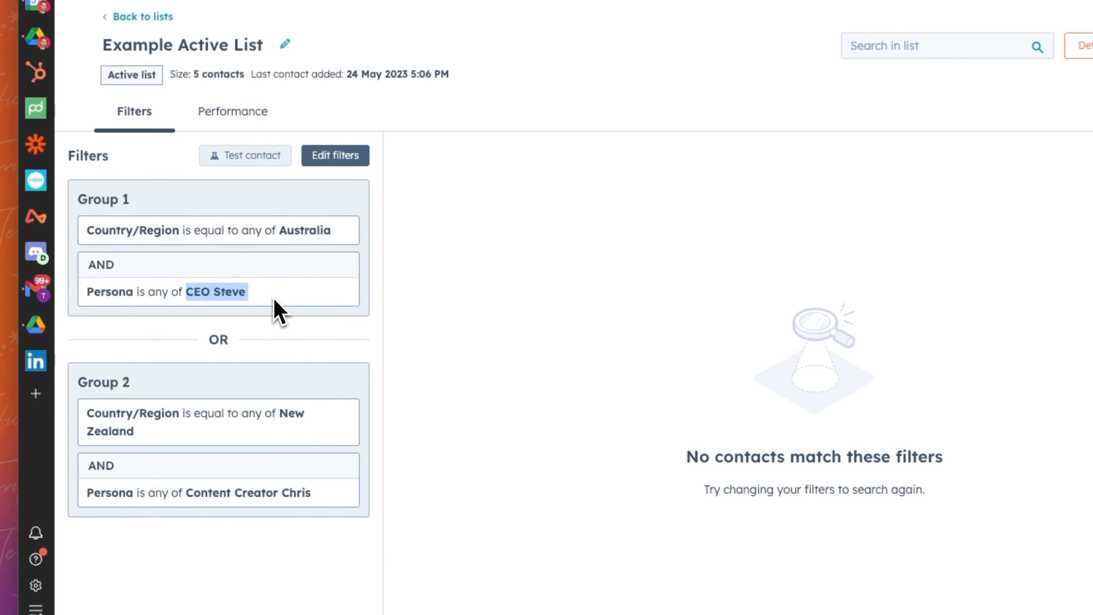
click(284, 328)
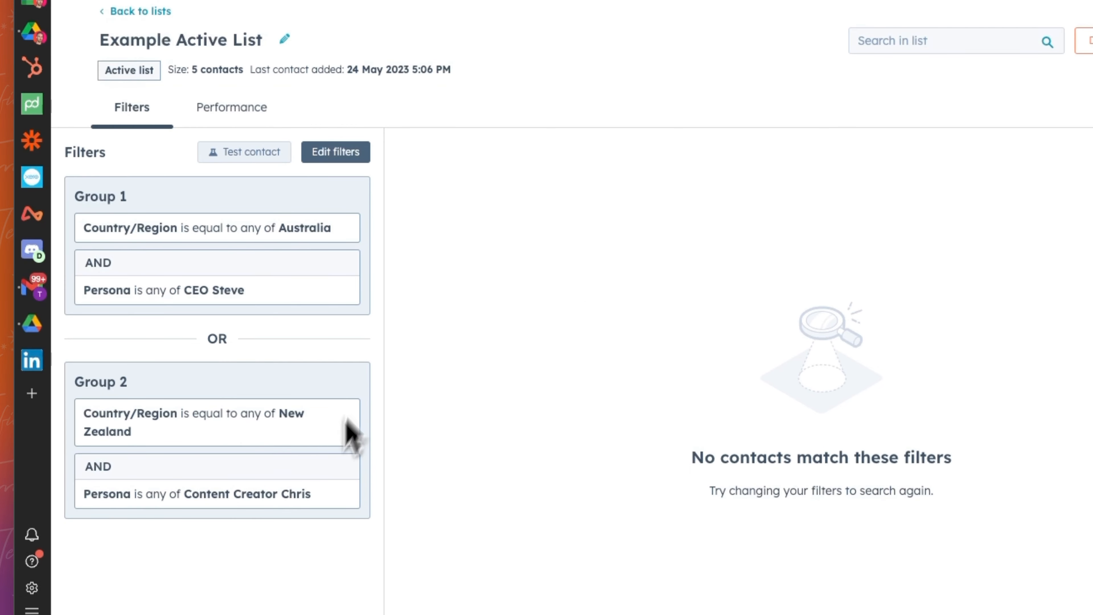
key(super+[)
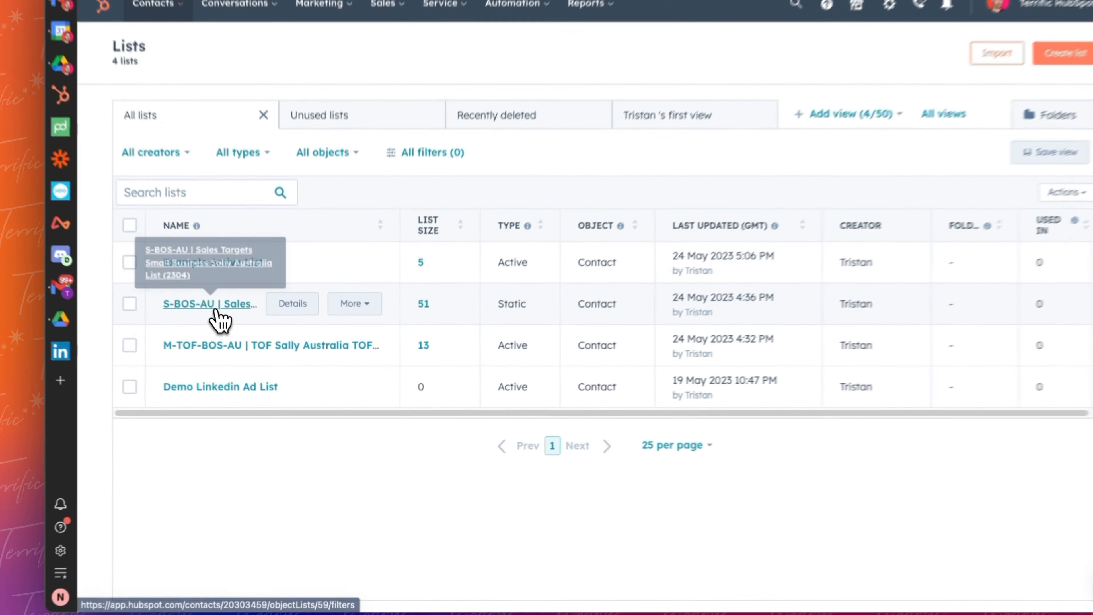
- Open the static S-BOS-AU list, remove the contacts in its third to fifth rows from the list, and highlight the list's title
click(216, 307)
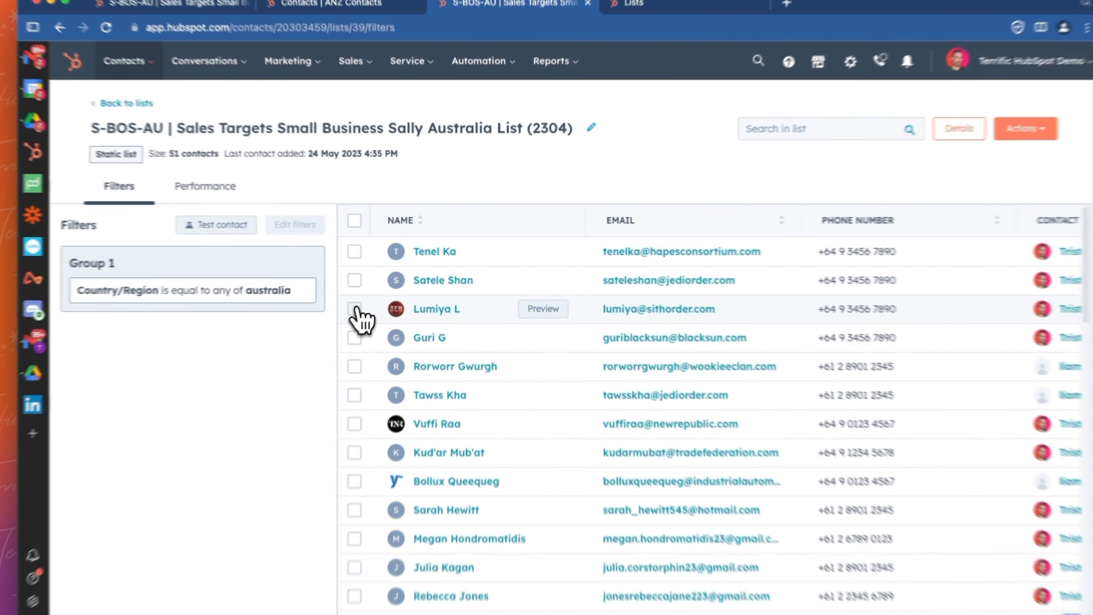
click(377, 295)
click(377, 319)
click(378, 343)
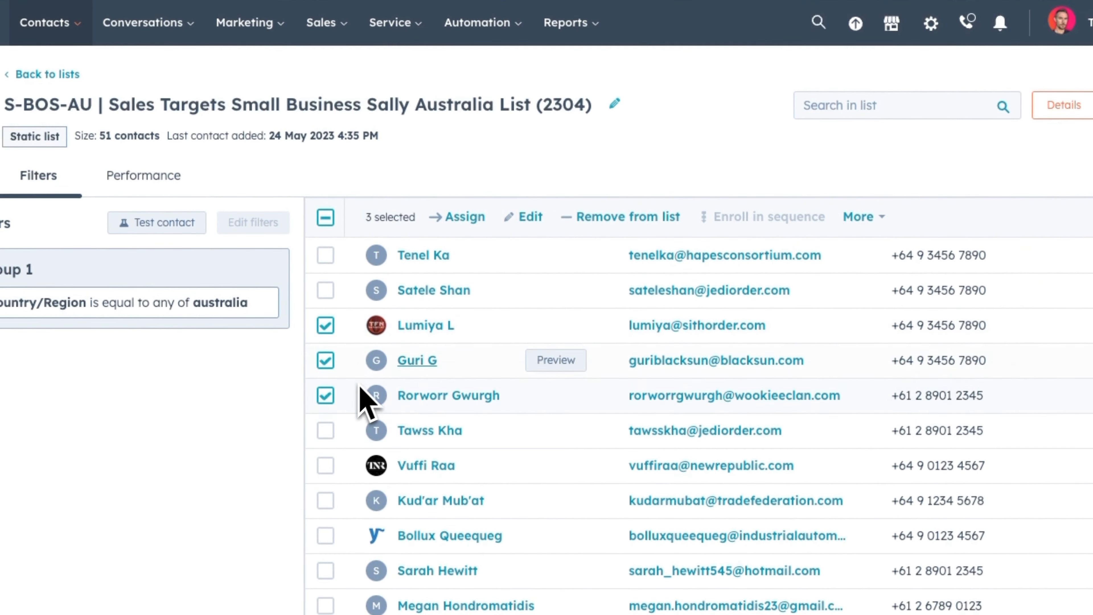
click(608, 222)
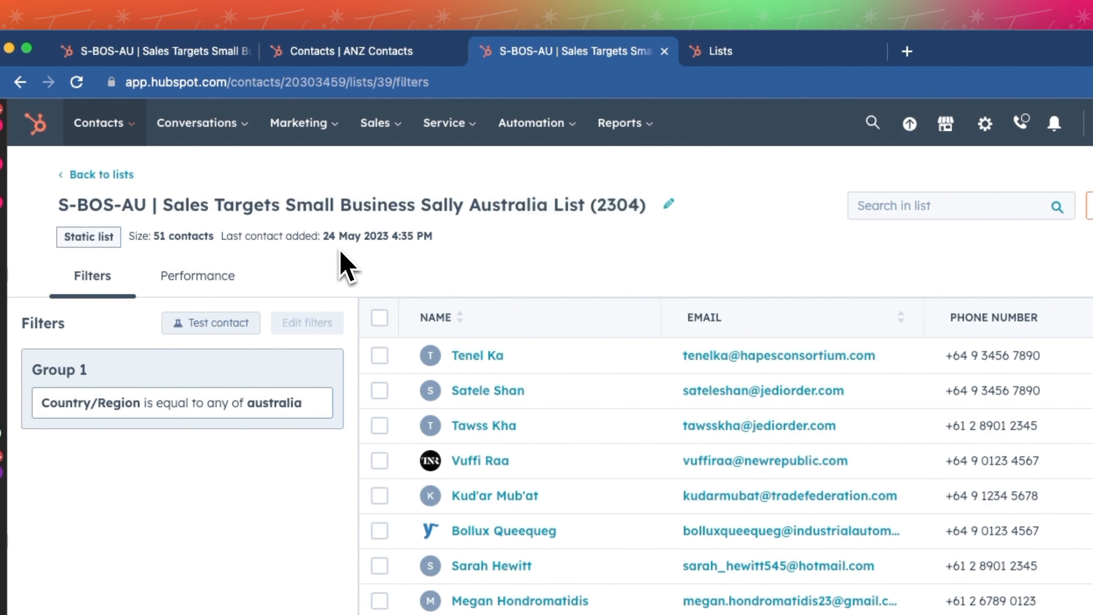
click(235, 209)
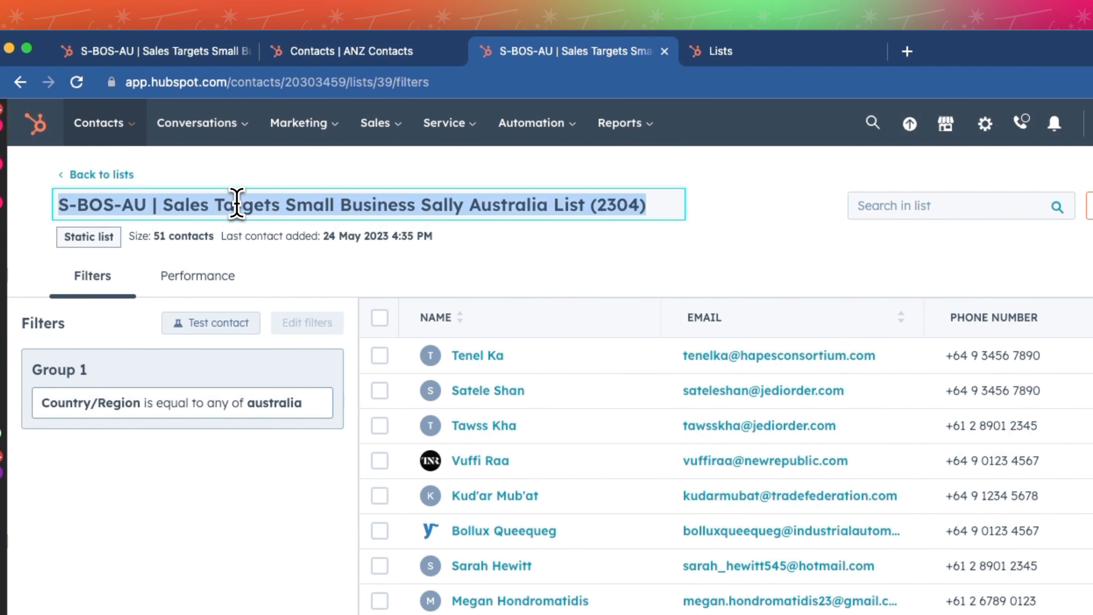
click(538, 297)
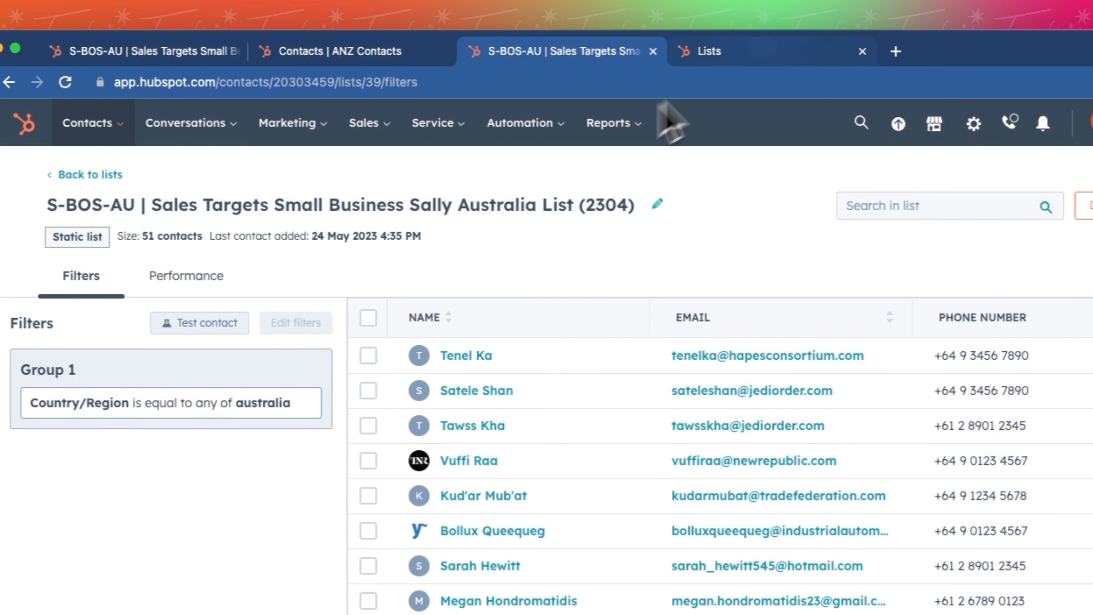
- Switch to the open ANZ Contacts browser tab, reload the contacts page and display the All contacts view
click(407, 52)
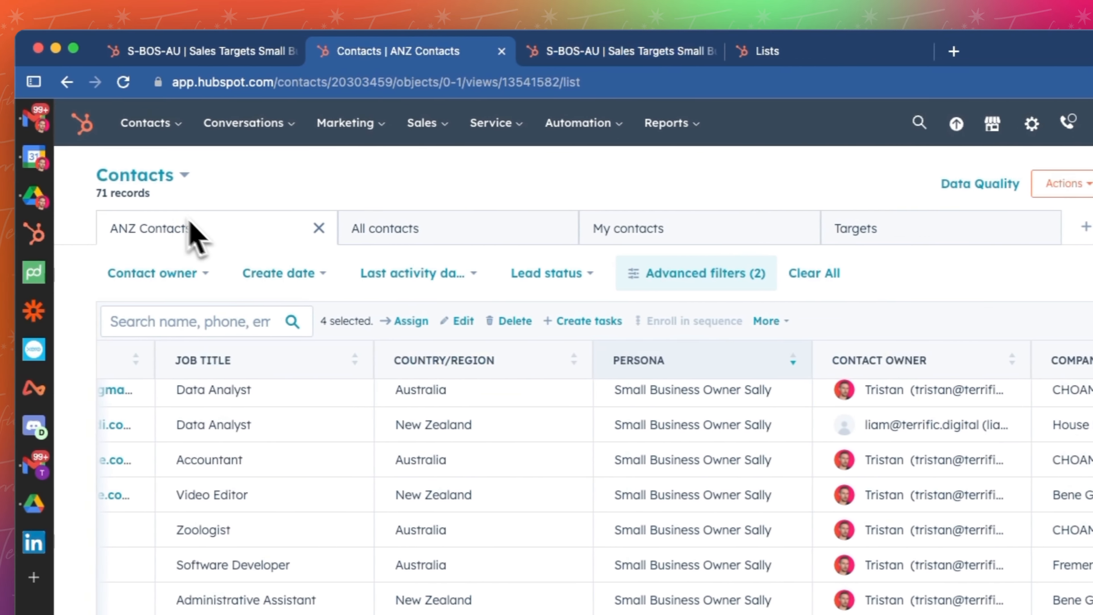
mouse_move(181, 129)
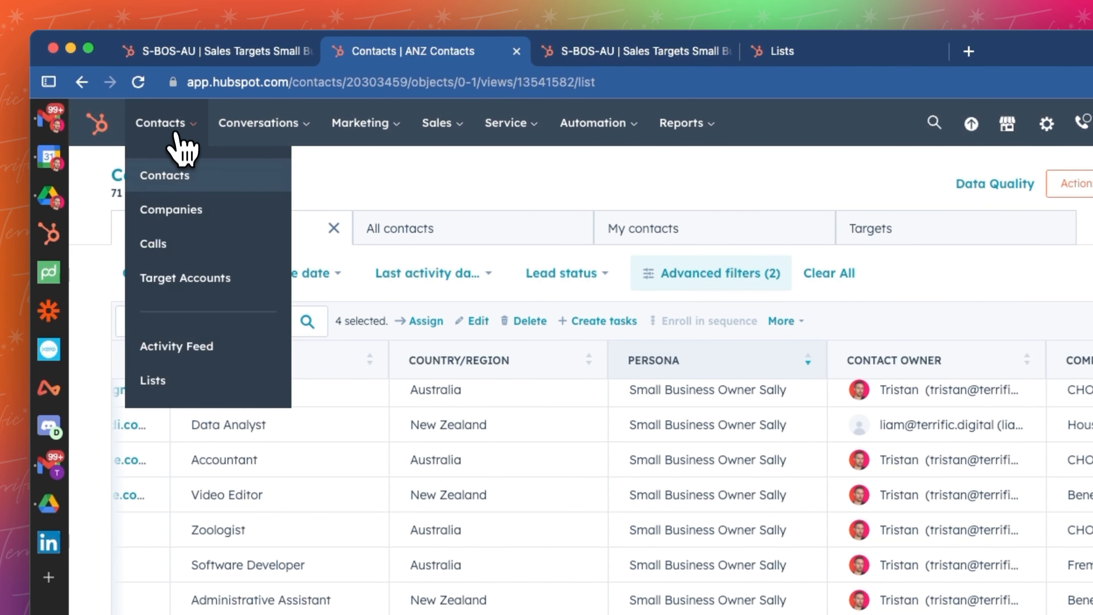
click(180, 174)
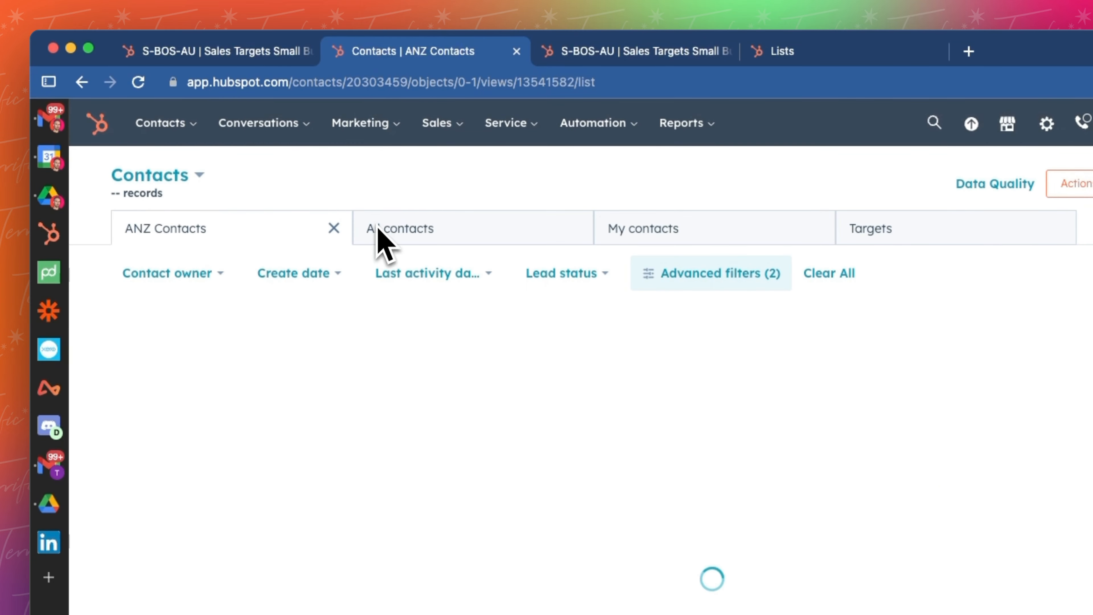
click(379, 230)
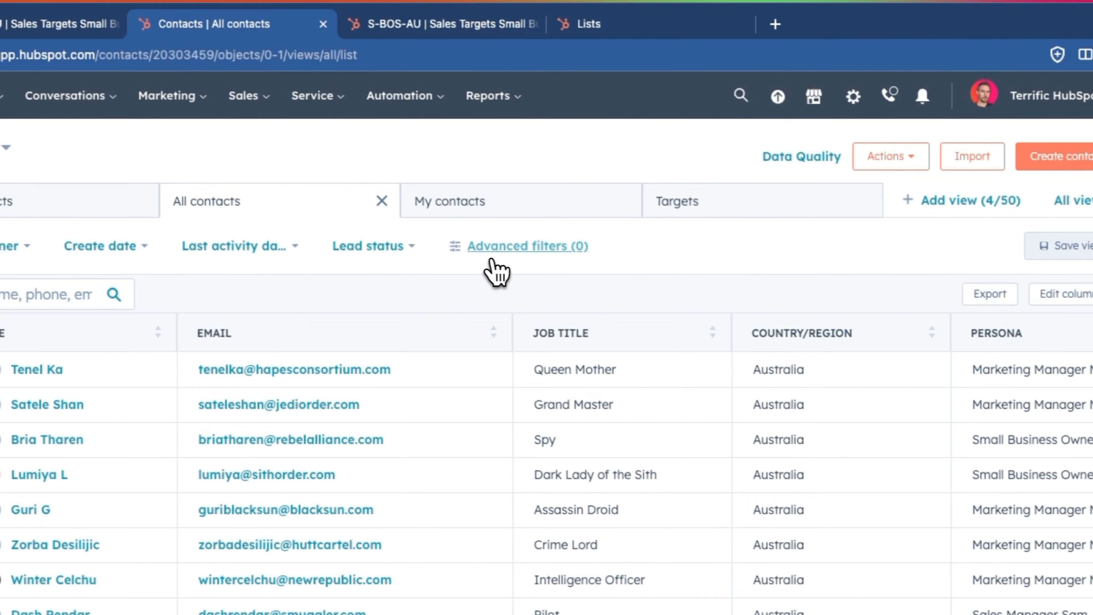
- Add an advanced filter for List membership is any of S-BOS-AU | Sales Targets Small Business Sally Australia List (2304)
click(693, 274)
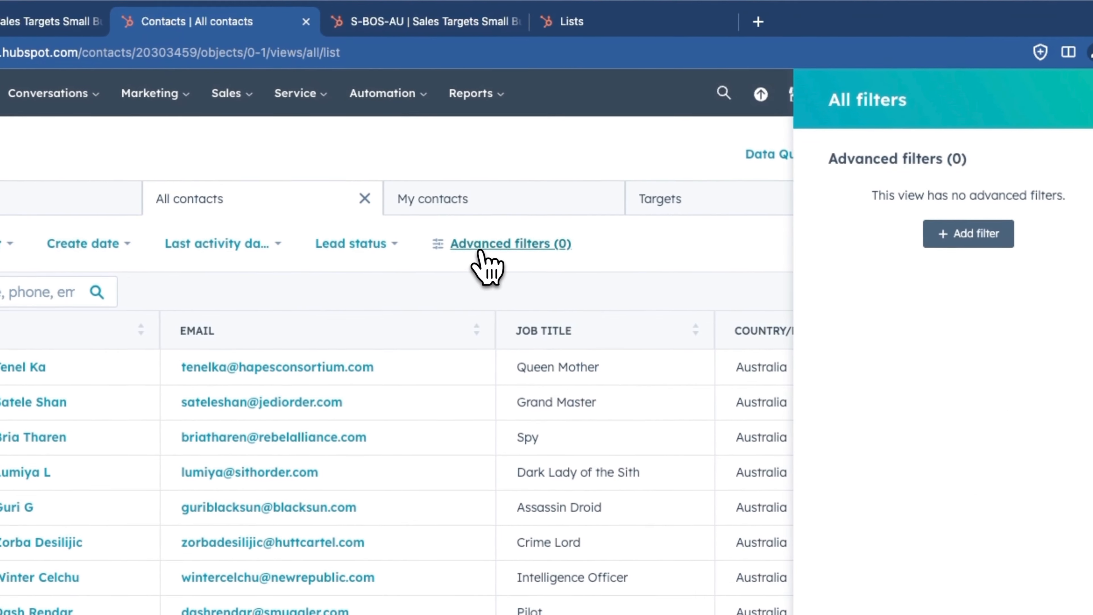
click(952, 231)
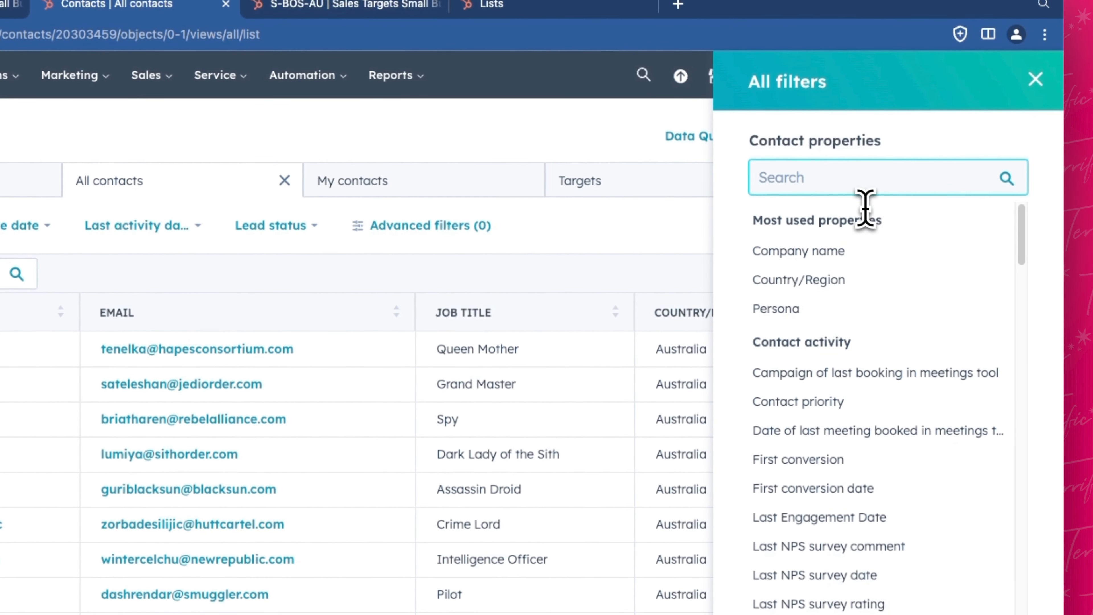
text(list m)
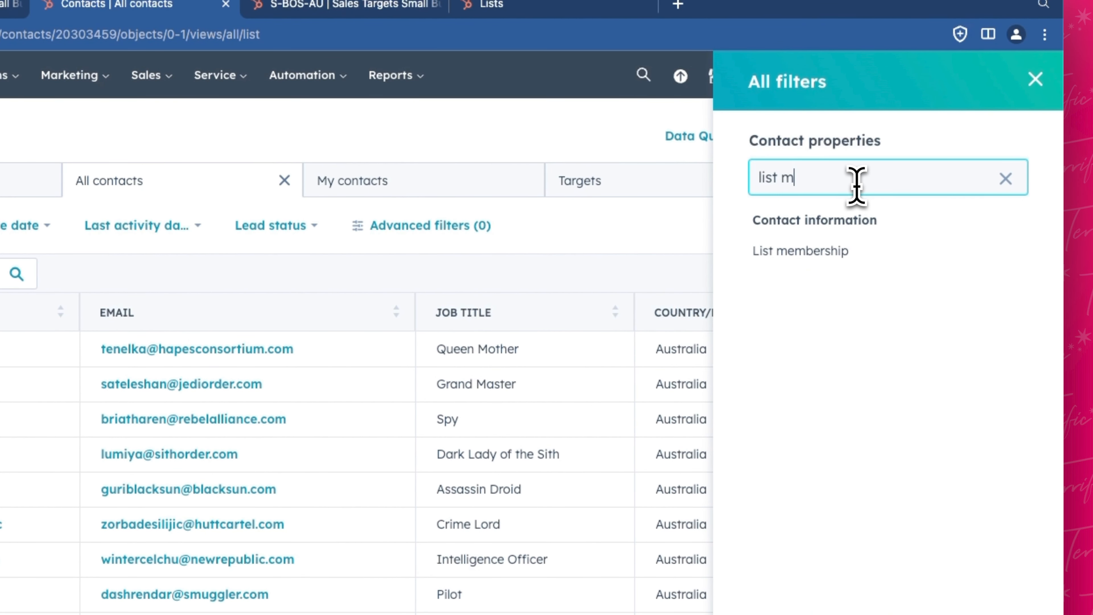
click(801, 251)
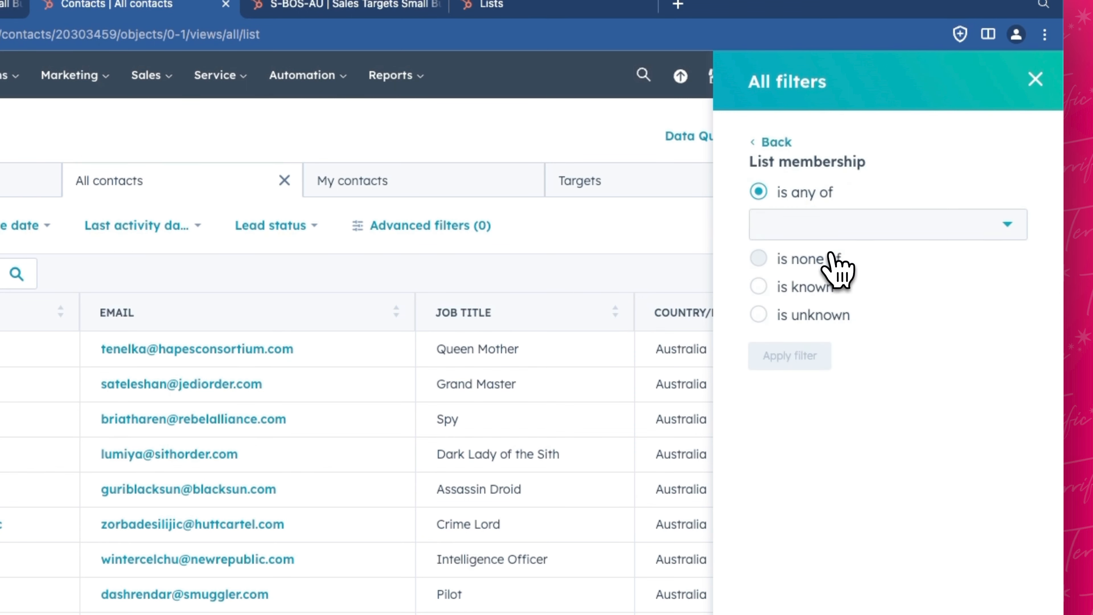
click(810, 235)
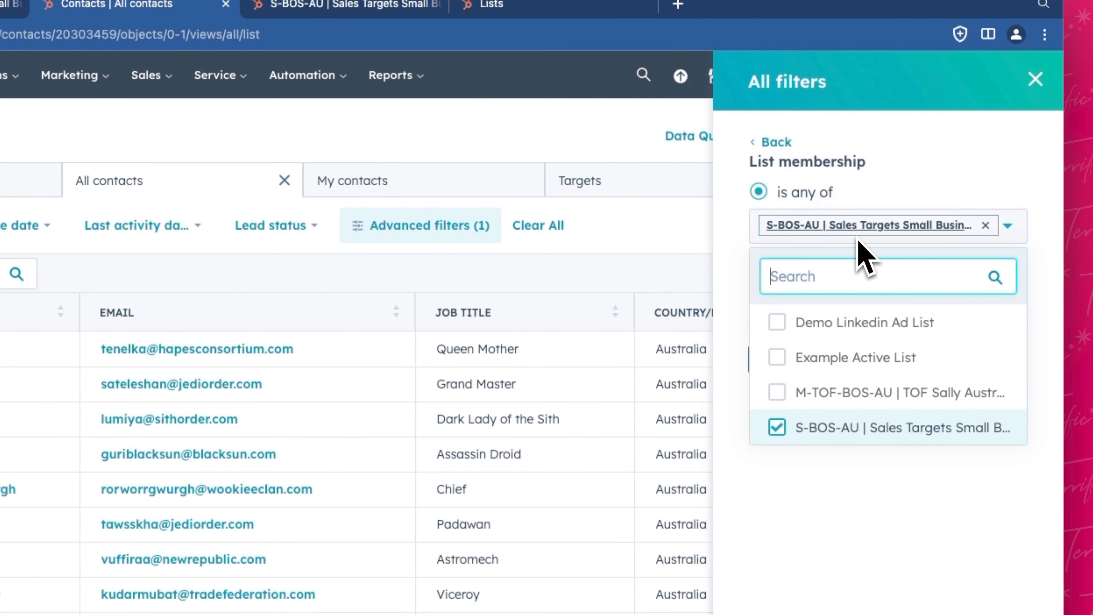
click(1035, 183)
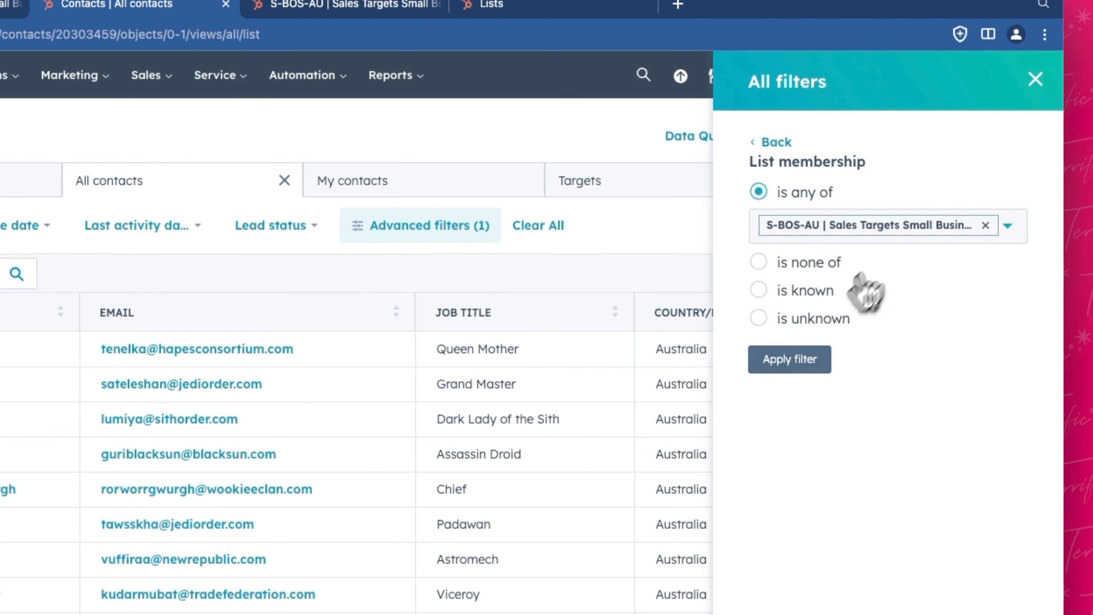
click(814, 370)
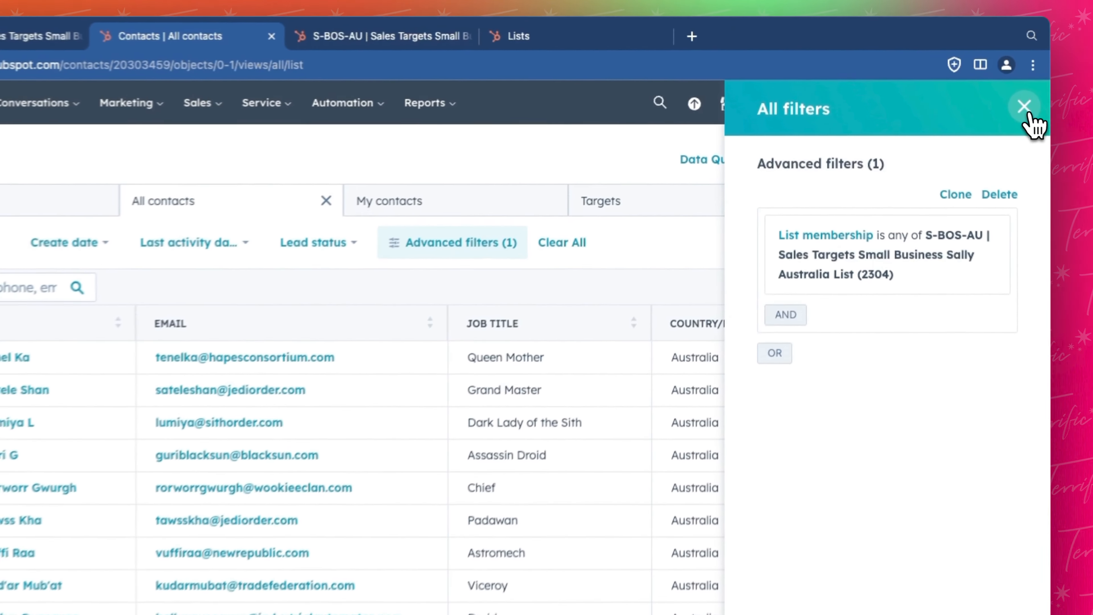
click(973, 96)
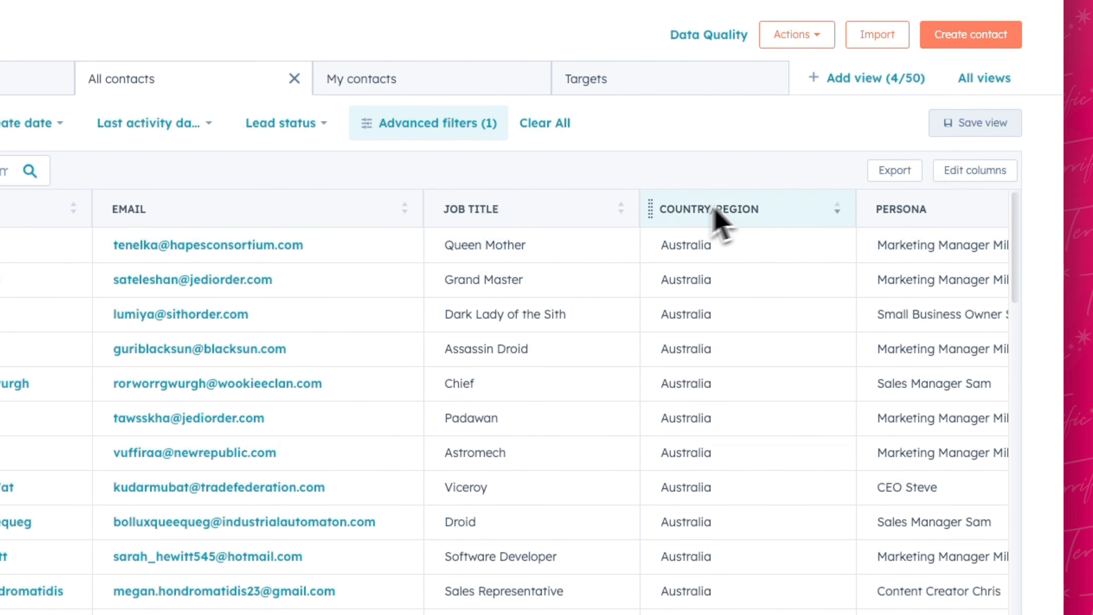
- Reorder the view's columns so Mobile Phone Number and Phone Number directly follow Email, and apply the new order
click(972, 175)
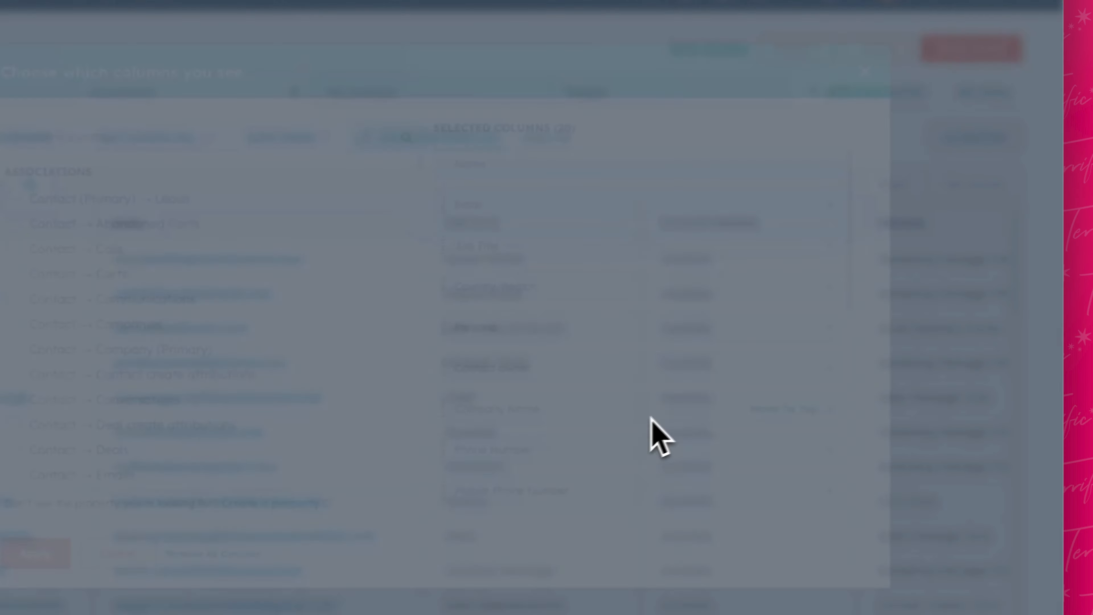
scroll(639, 424, down, 2)
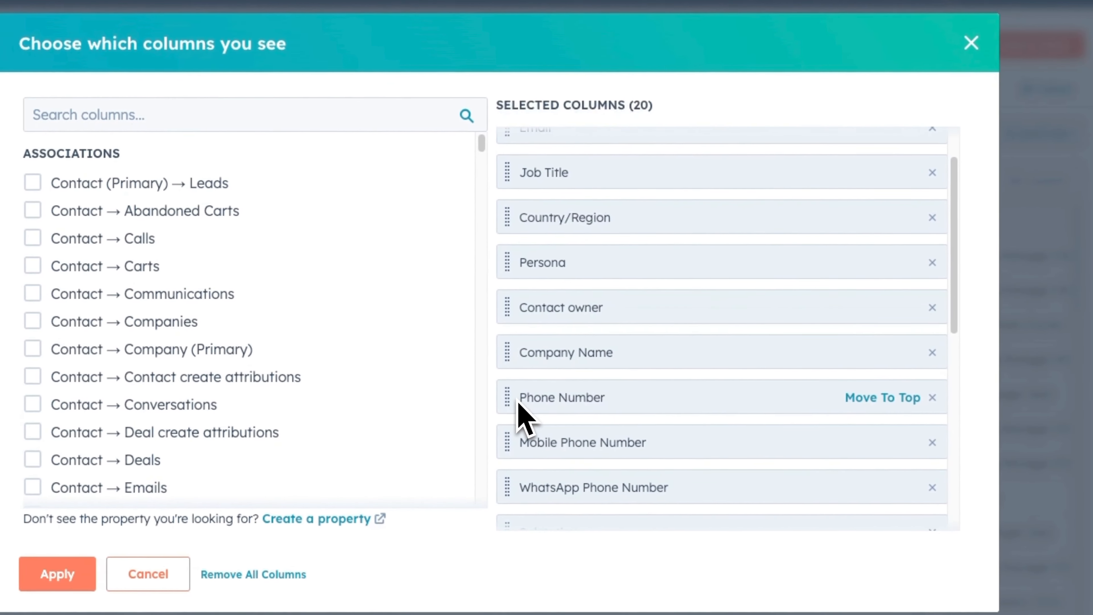
click(860, 402)
click(865, 442)
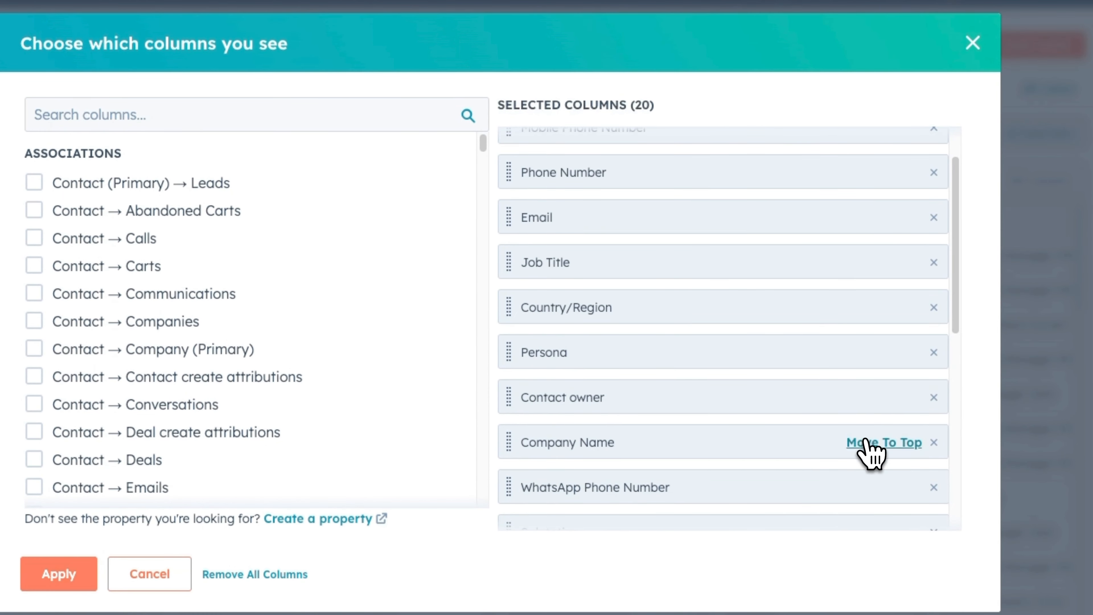
scroll(857, 416, up, 2)
drag(511, 275, 511, 189)
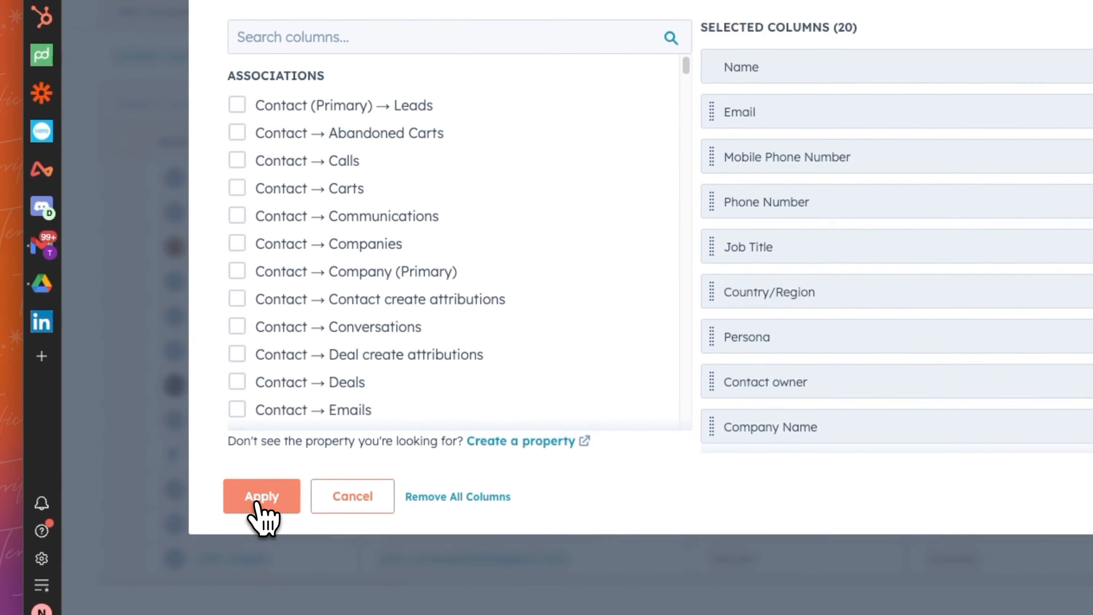
click(59, 574)
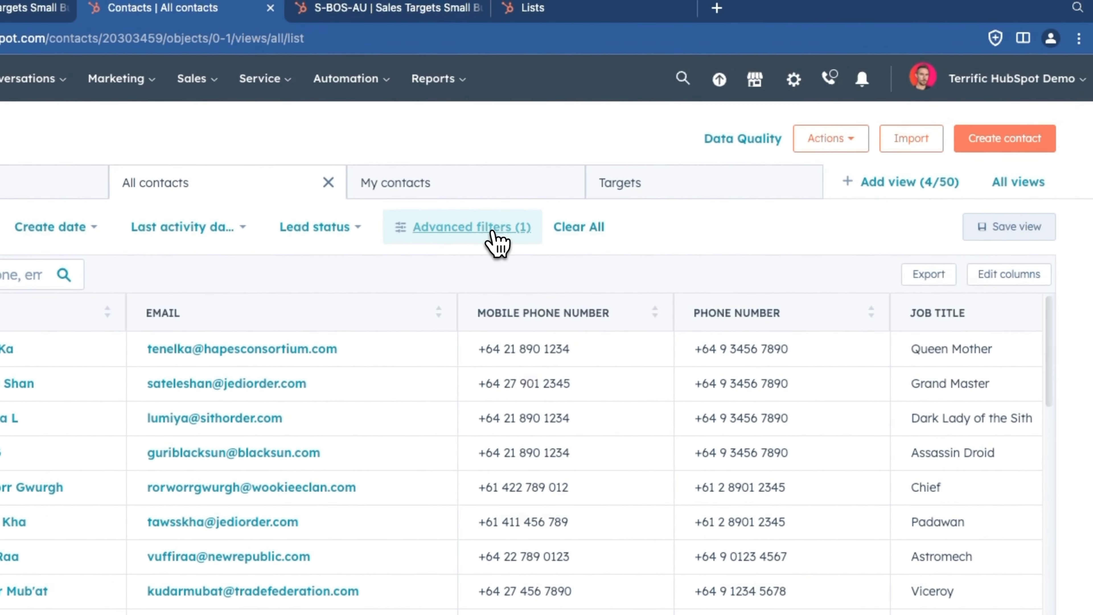
- Recheck the list membership filter, save a new view named S-BOS-AU | Leads shared with Everyone, and return to the static S-BOS-AU list
click(663, 194)
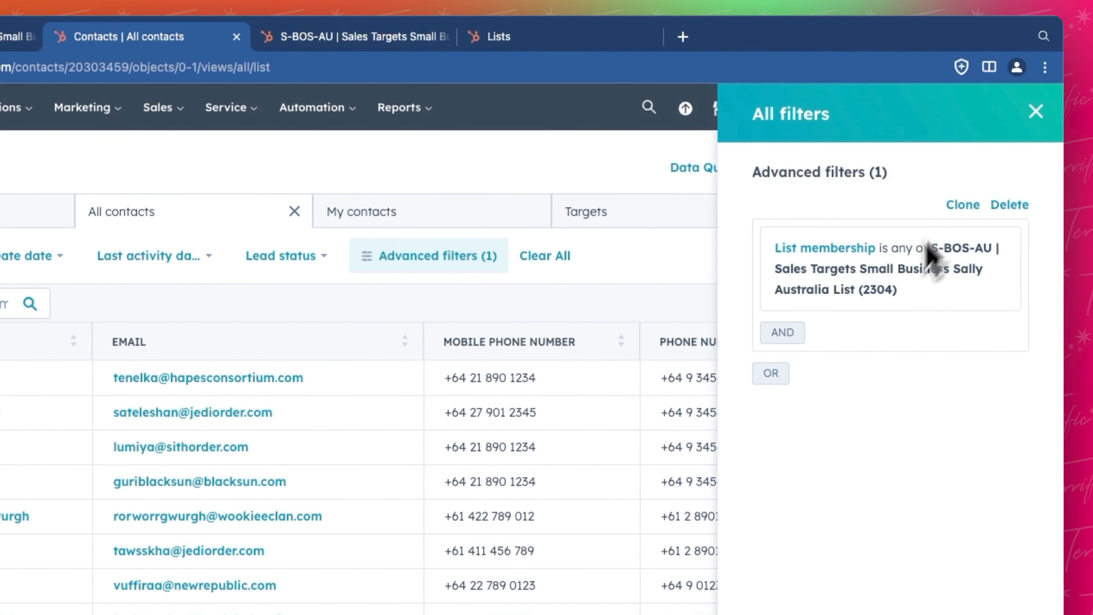
click(1035, 111)
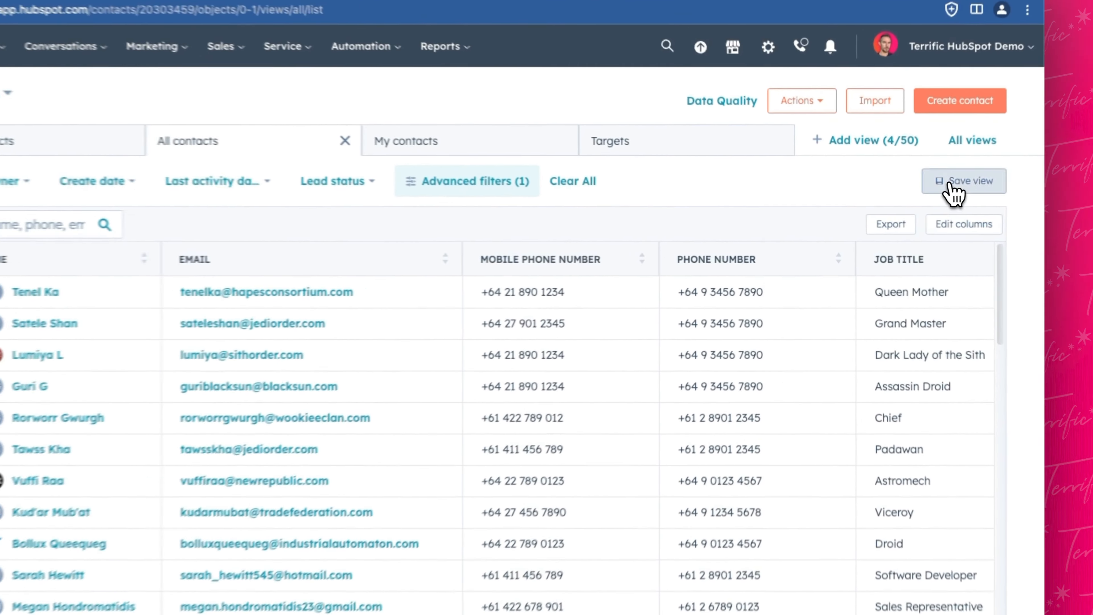
click(932, 193)
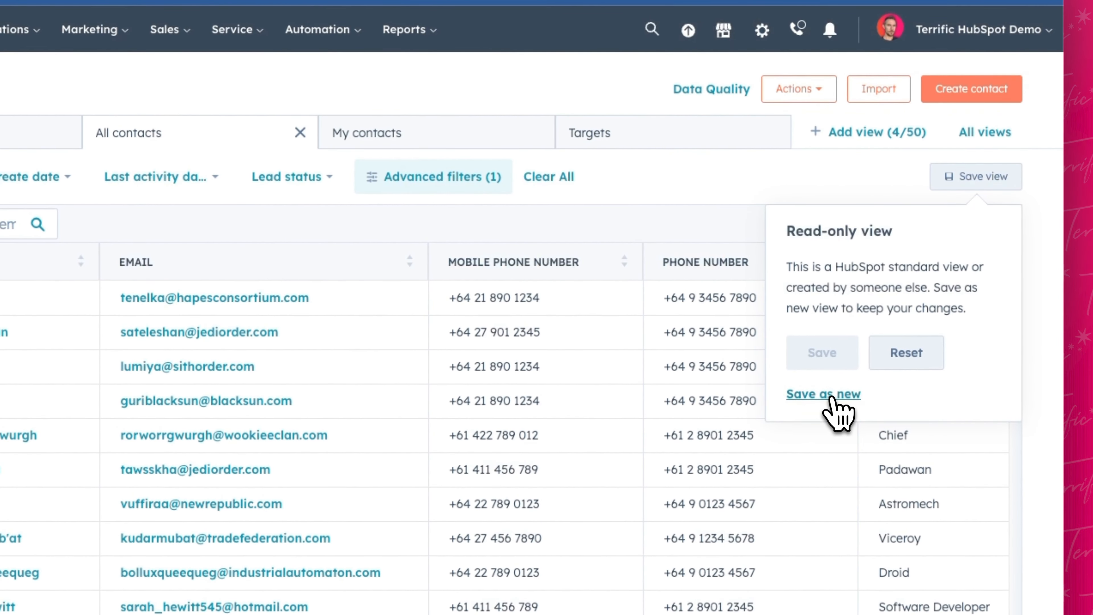
click(832, 397)
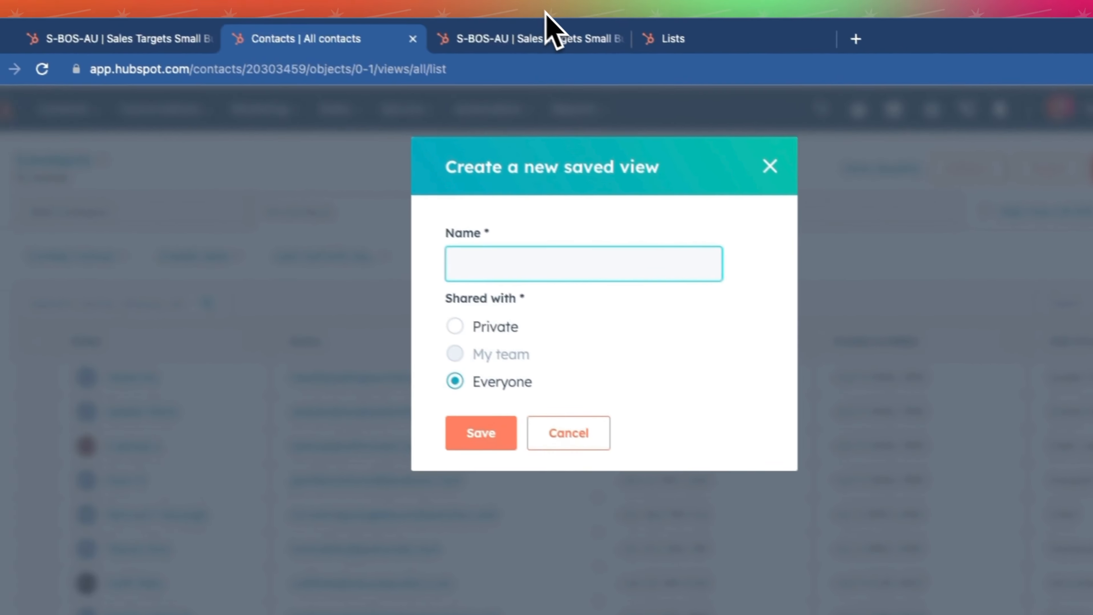
click(546, 39)
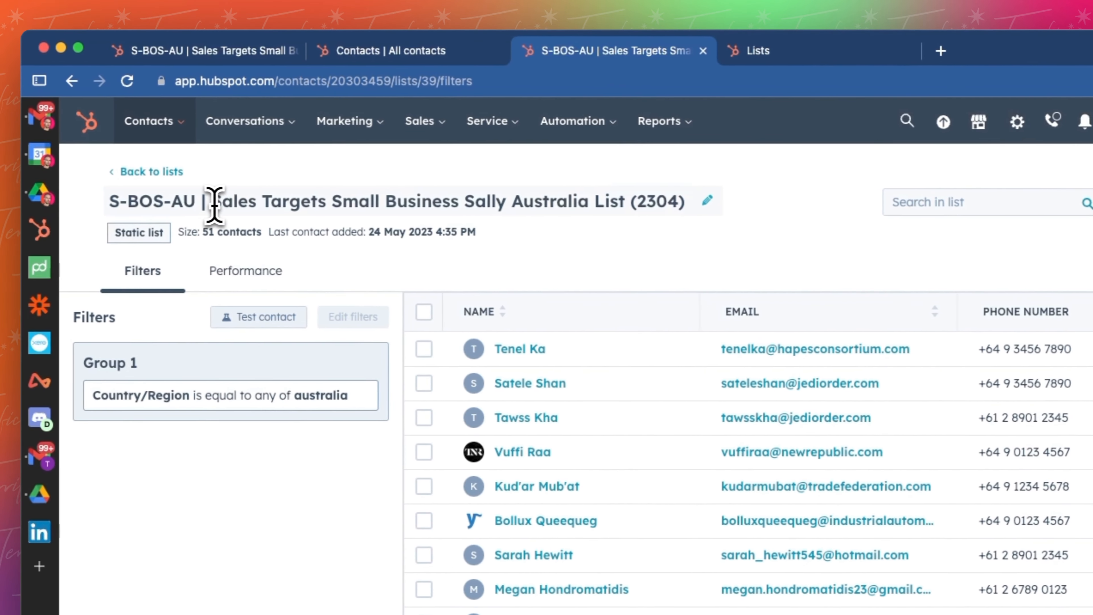
drag(134, 202, 121, 195)
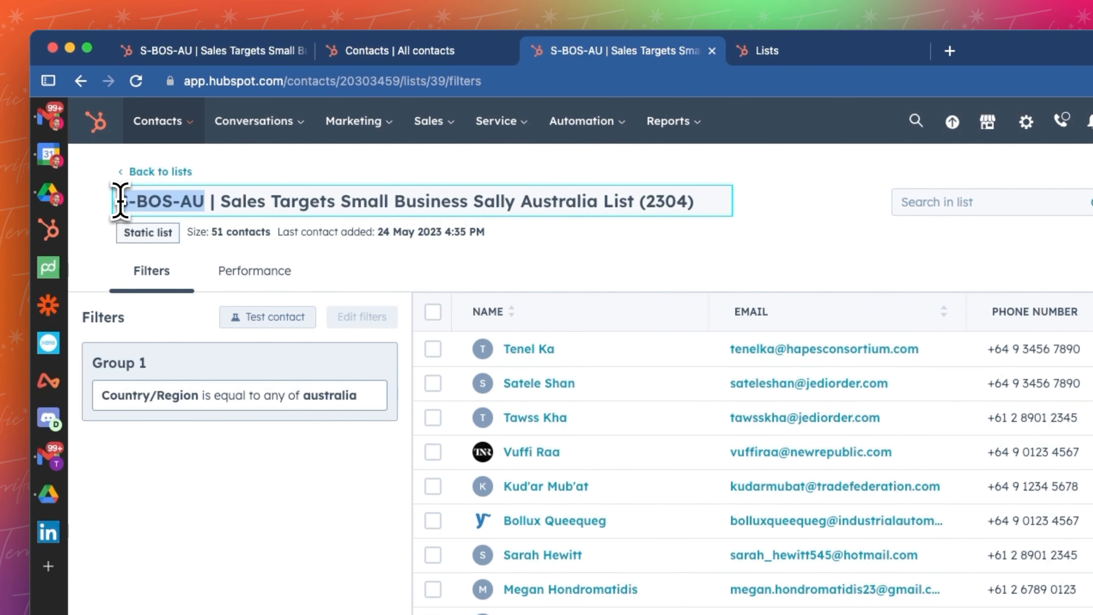
click(356, 56)
click(583, 281)
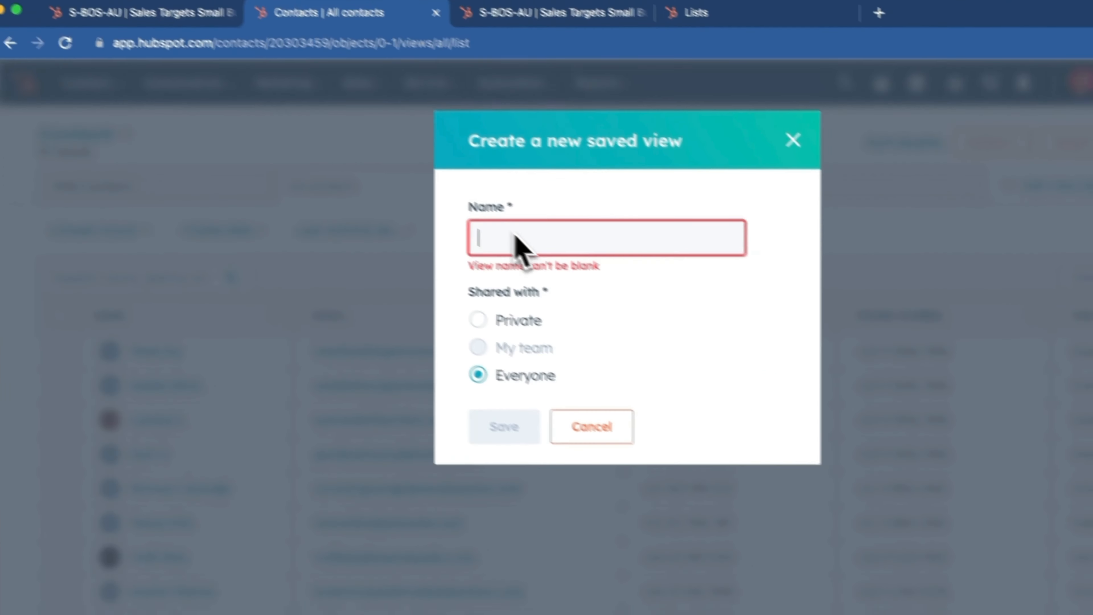
text(S-BOS-AU)
text(C)
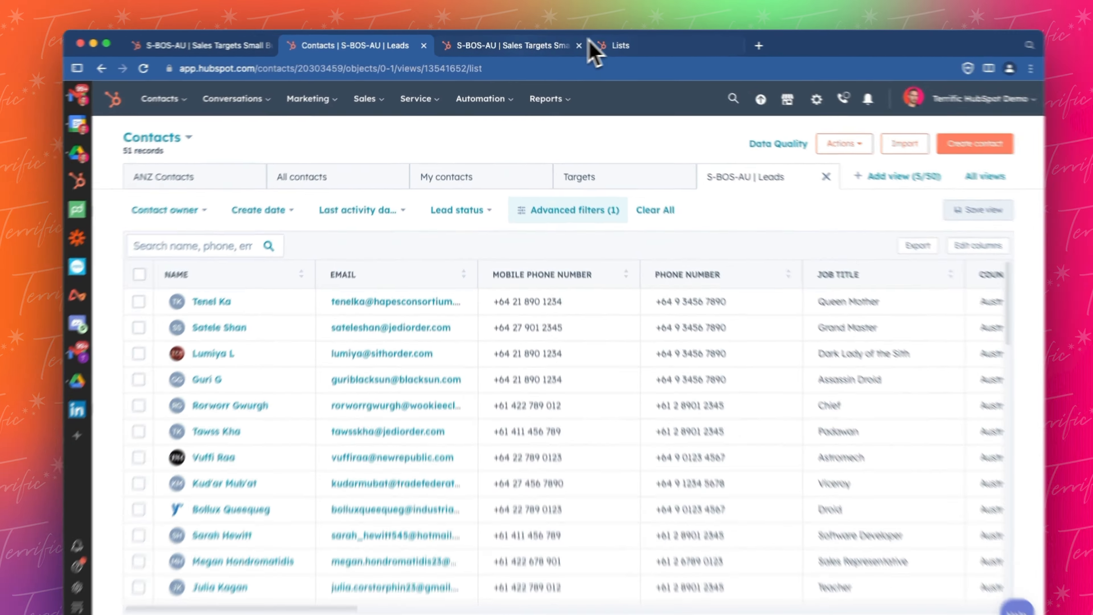
click(510, 44)
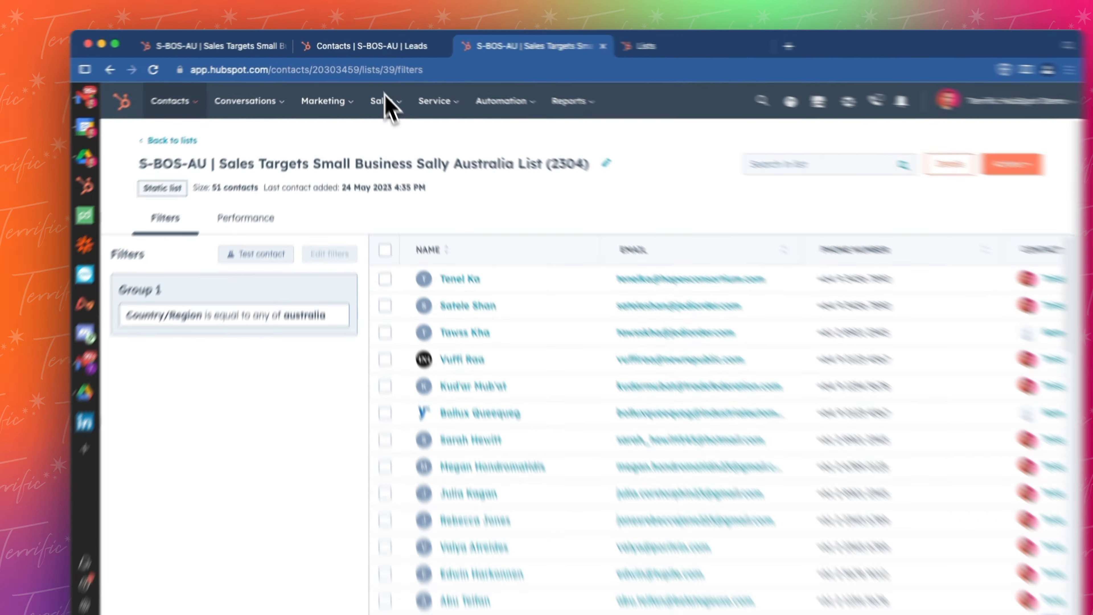
- Return to the S-BOS-AU | Leads contact view and reorder the views so it directly follows ANZ Contacts
click(366, 44)
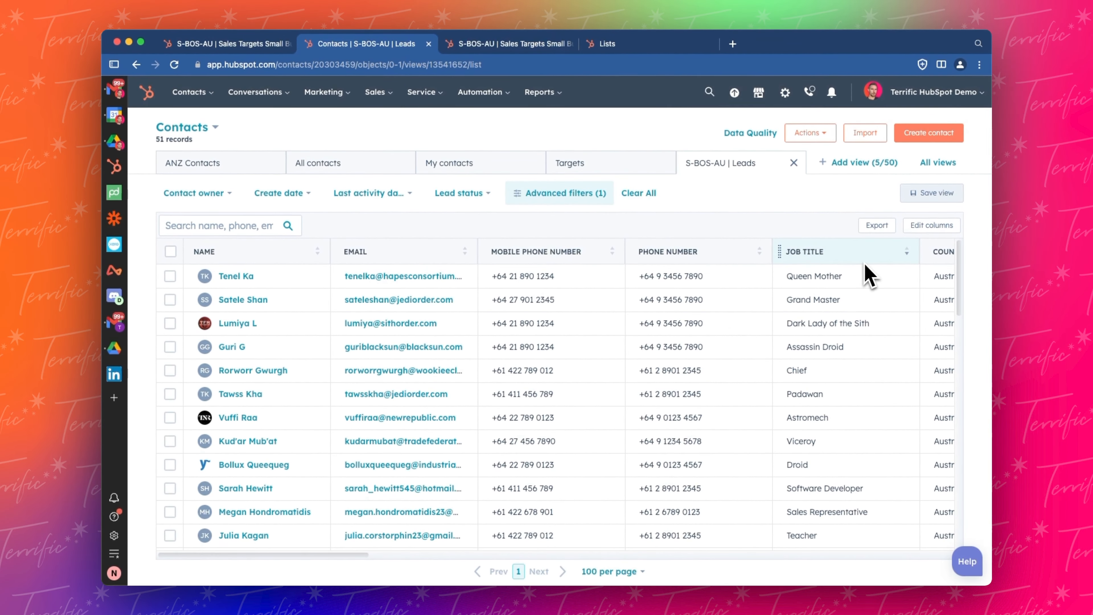
click(602, 322)
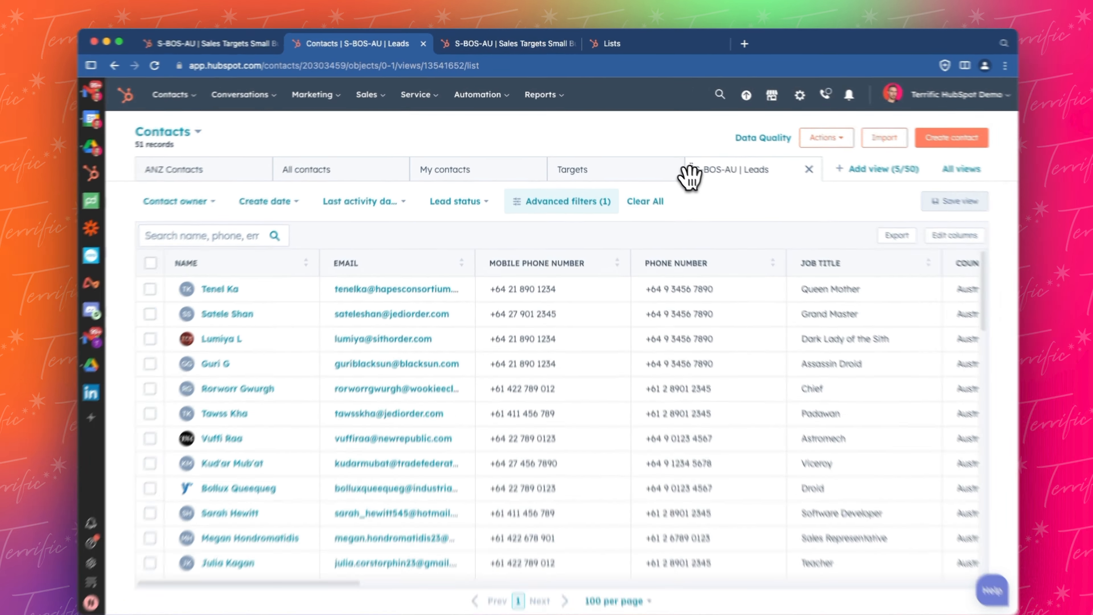
drag(684, 166, 314, 172)
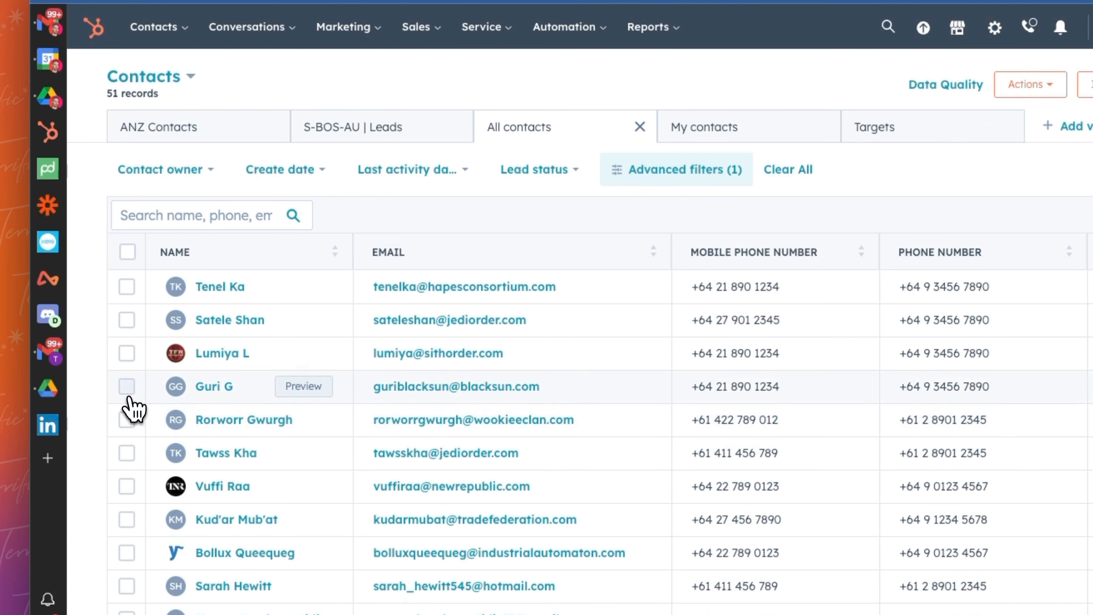
- Add the three contacts in rows four to six of the All contacts view to the static S-BOS-AU | Sales Targets Small Business list
click(127, 387)
click(127, 419)
click(127, 453)
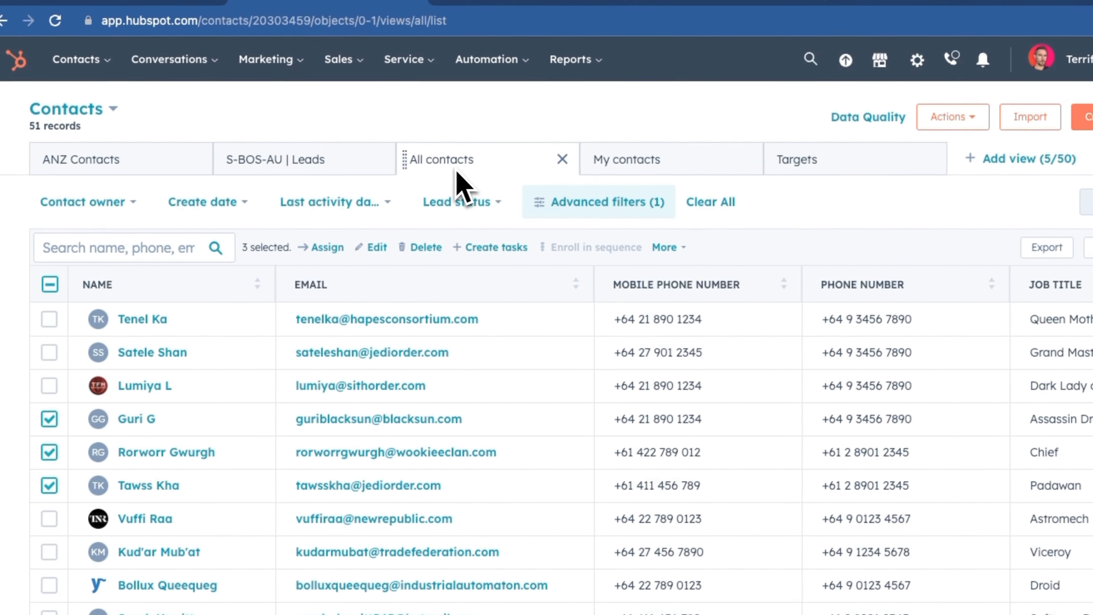
click(655, 252)
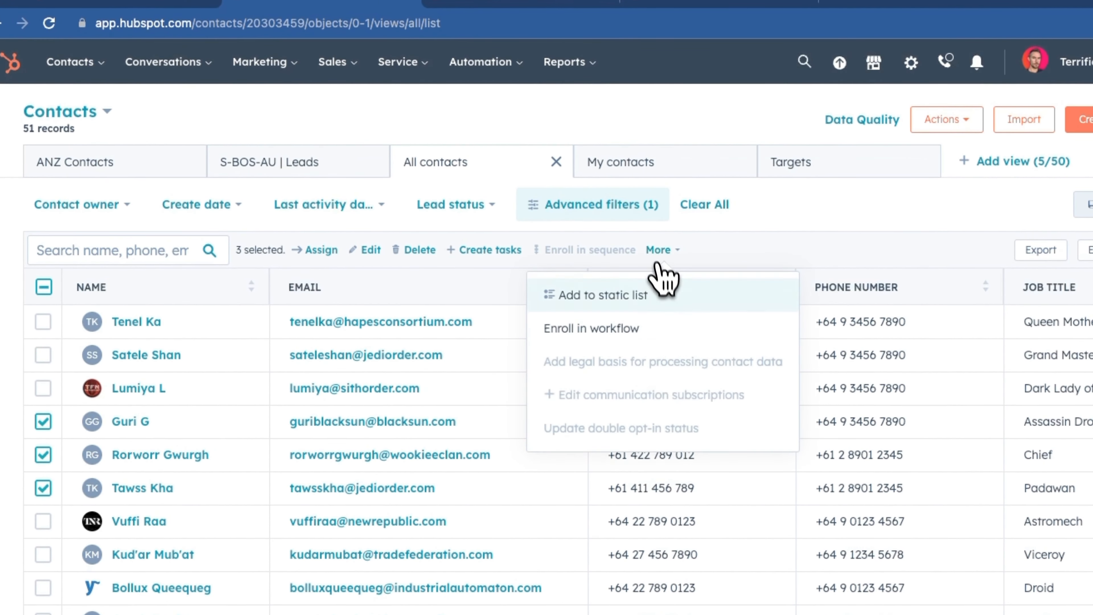
click(634, 314)
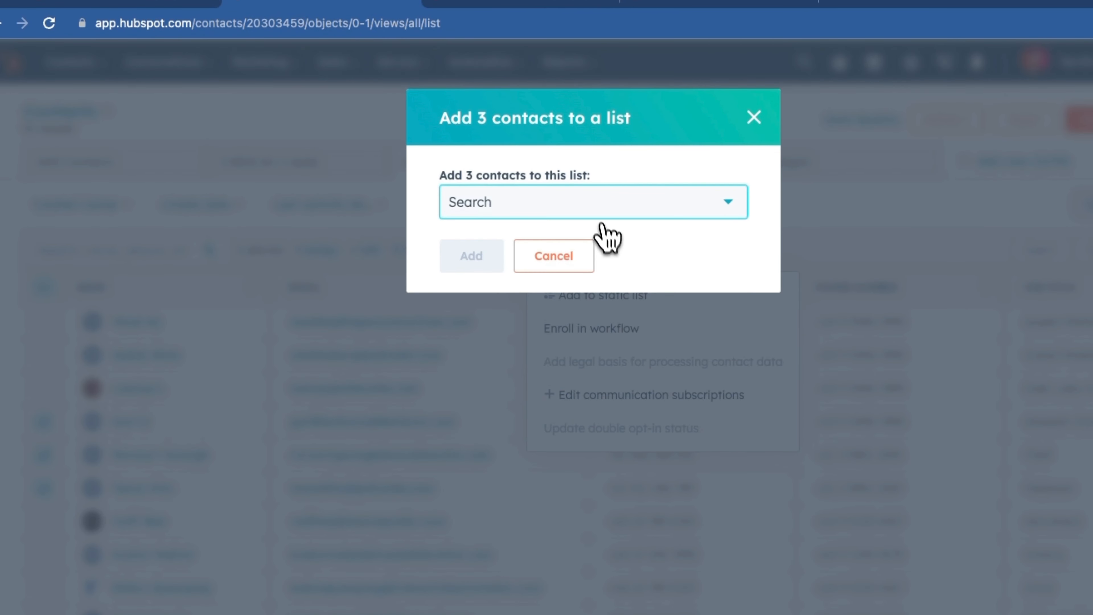
click(596, 211)
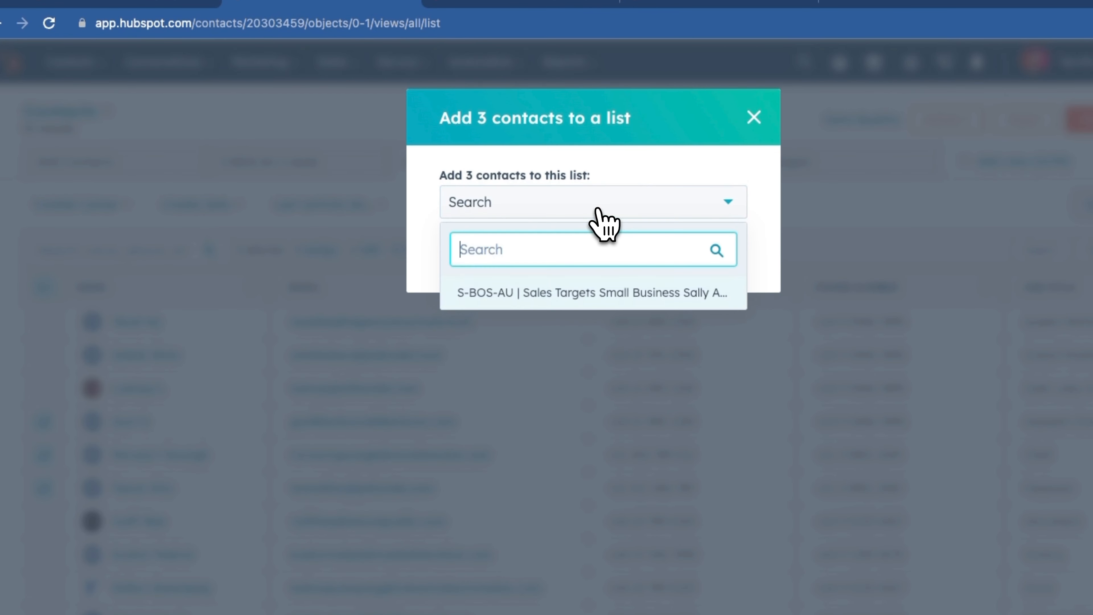
click(520, 293)
click(498, 202)
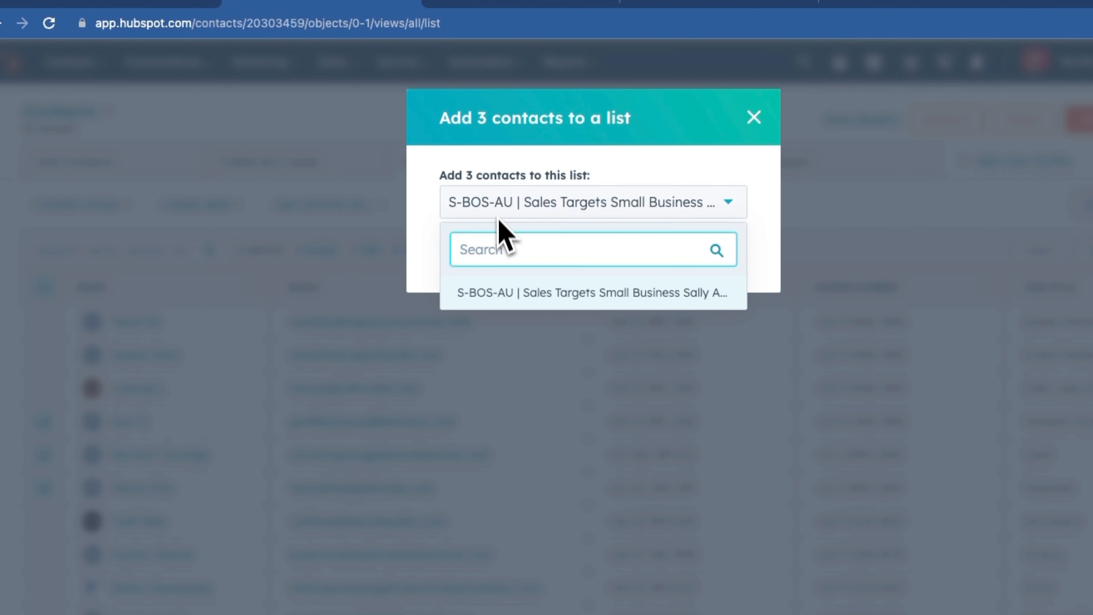
text(S-)
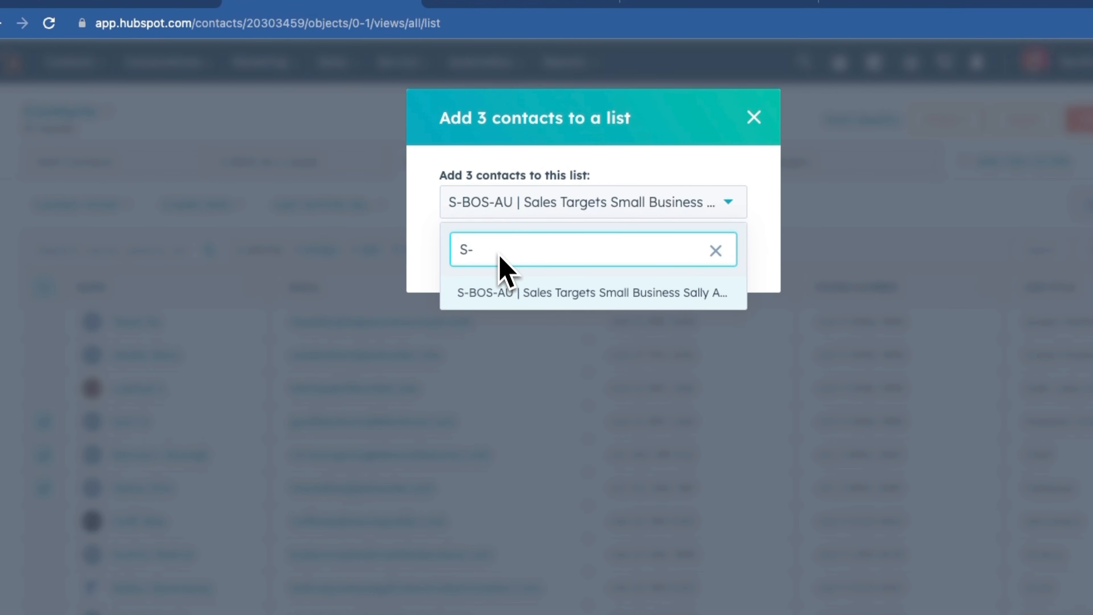
click(500, 294)
click(469, 256)
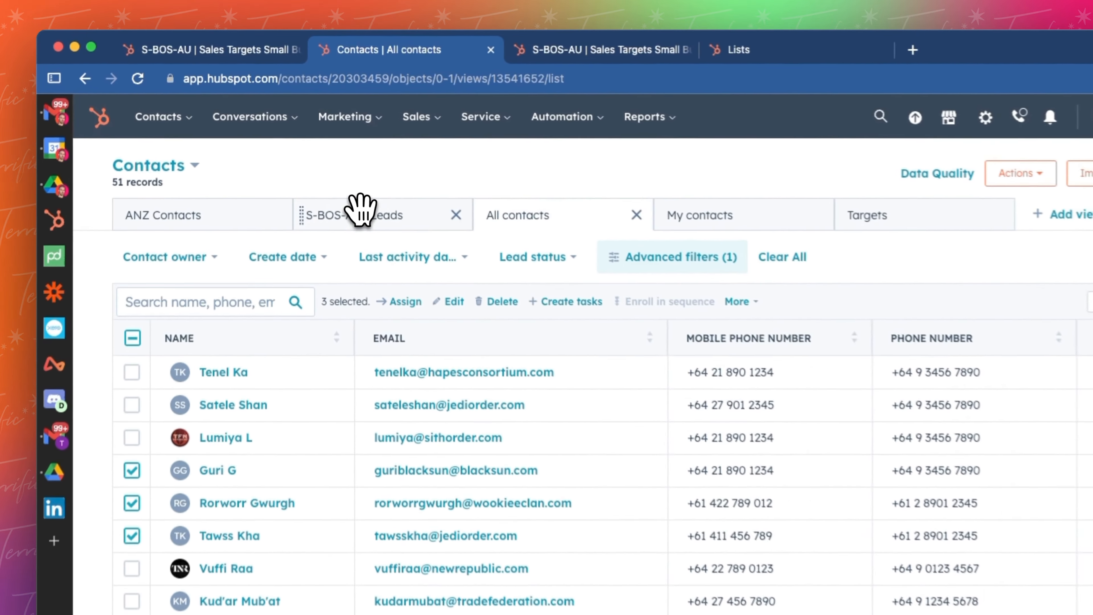
- Display the S-BOS-AU | Leads view, and reload the static S-BOS-AU list and the view to compare their members
click(335, 163)
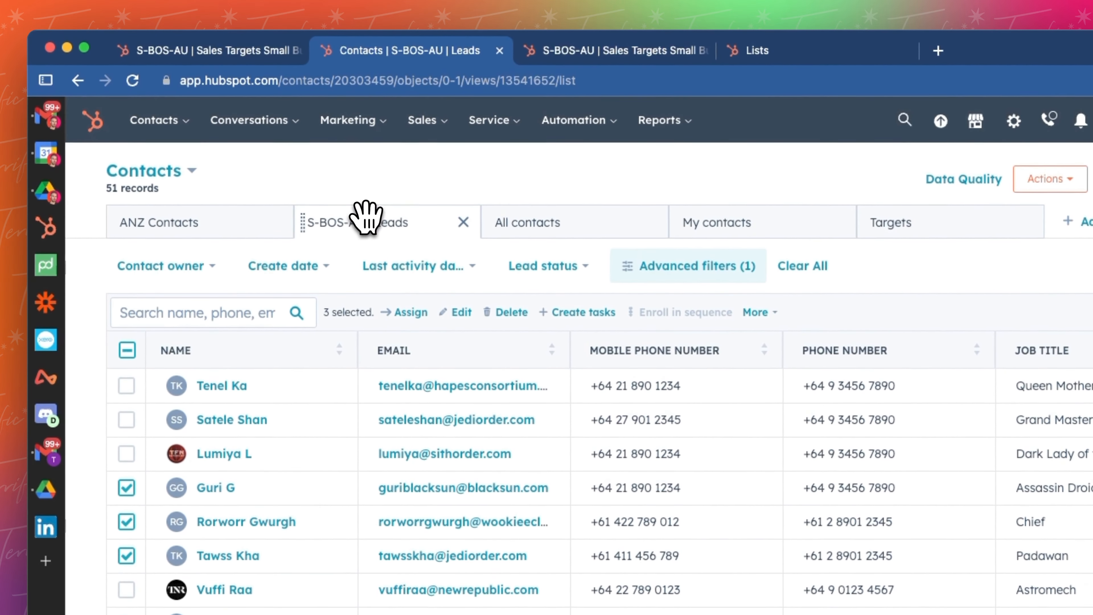
click(564, 50)
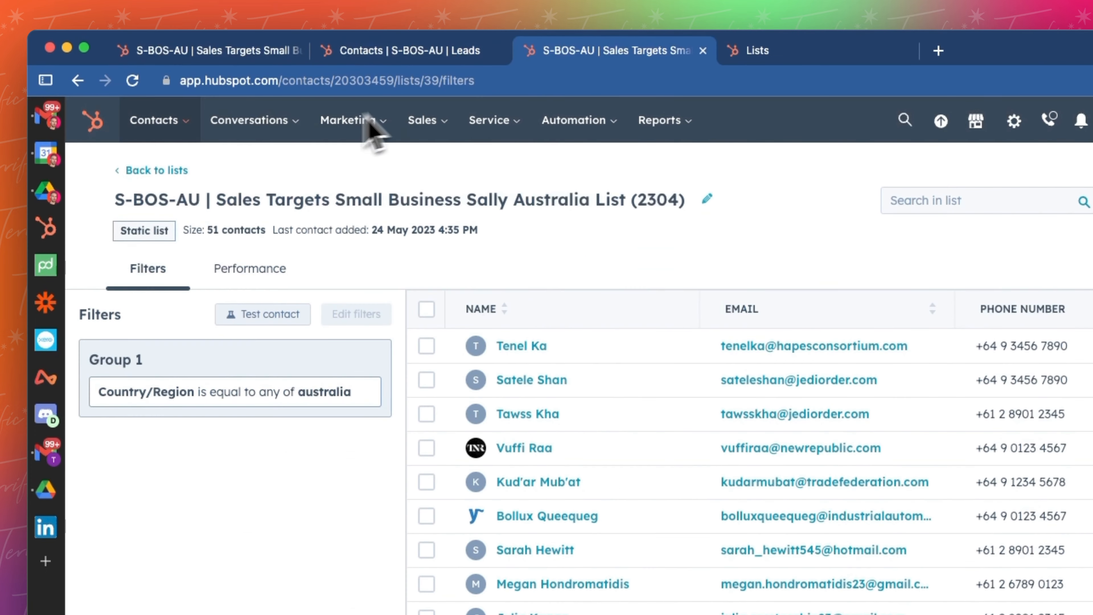
click(132, 81)
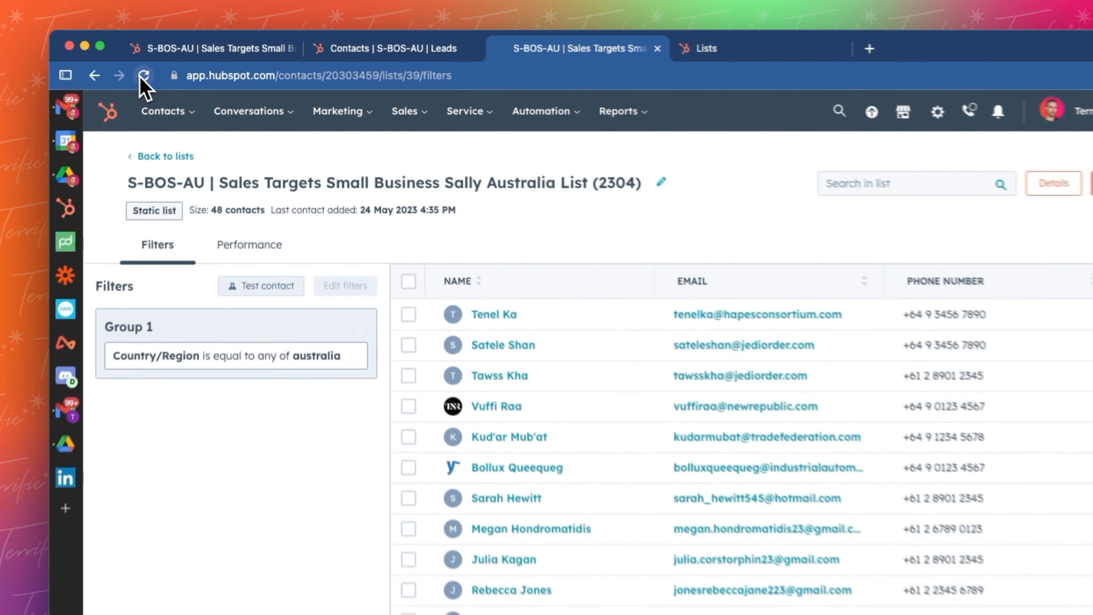
click(174, 65)
click(349, 44)
click(174, 64)
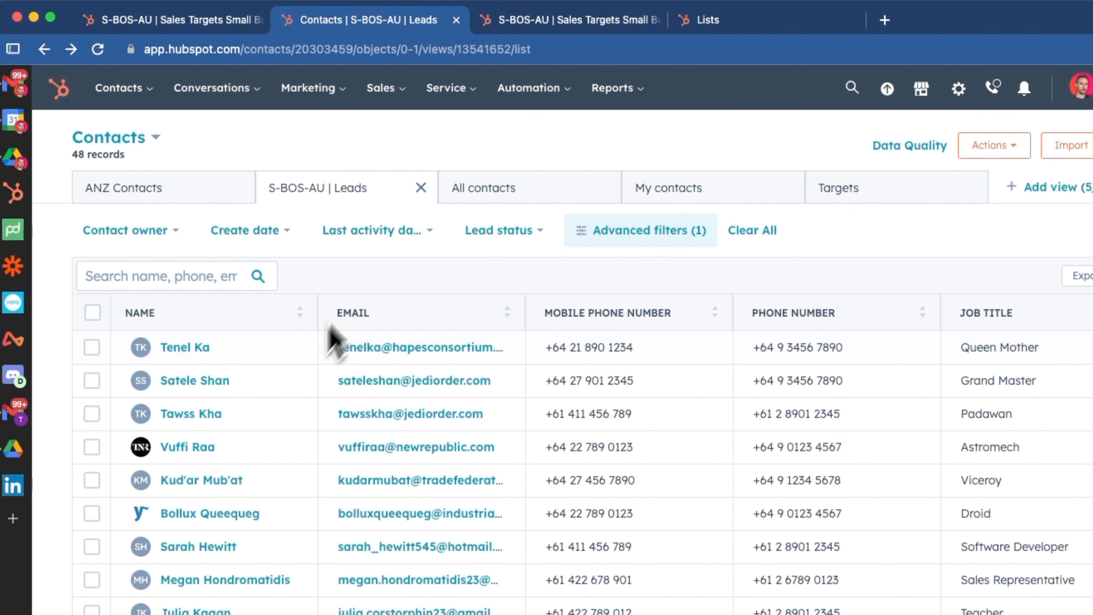
- Display the All contacts view and compare it with the static S-BOS-AU list by alternating between their browser tabs
click(492, 190)
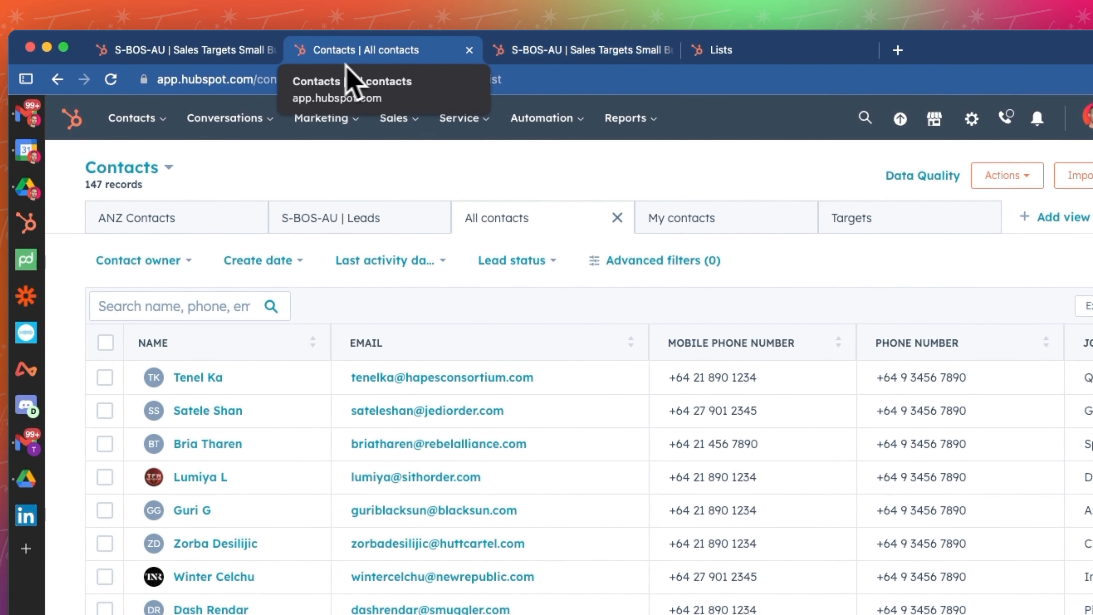
click(245, 51)
click(319, 51)
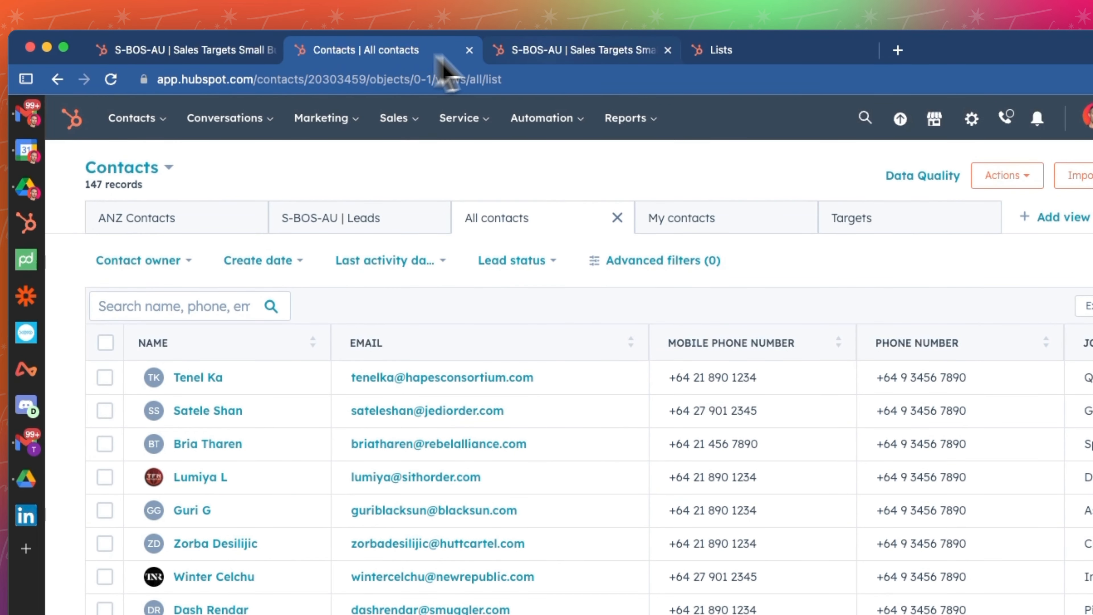
click(547, 54)
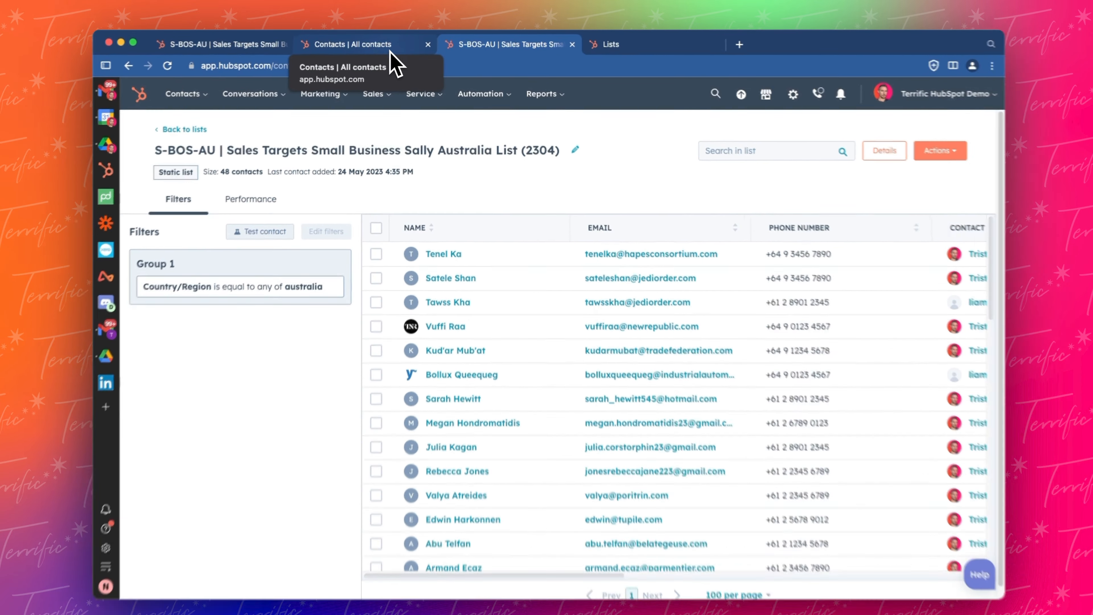
click(393, 50)
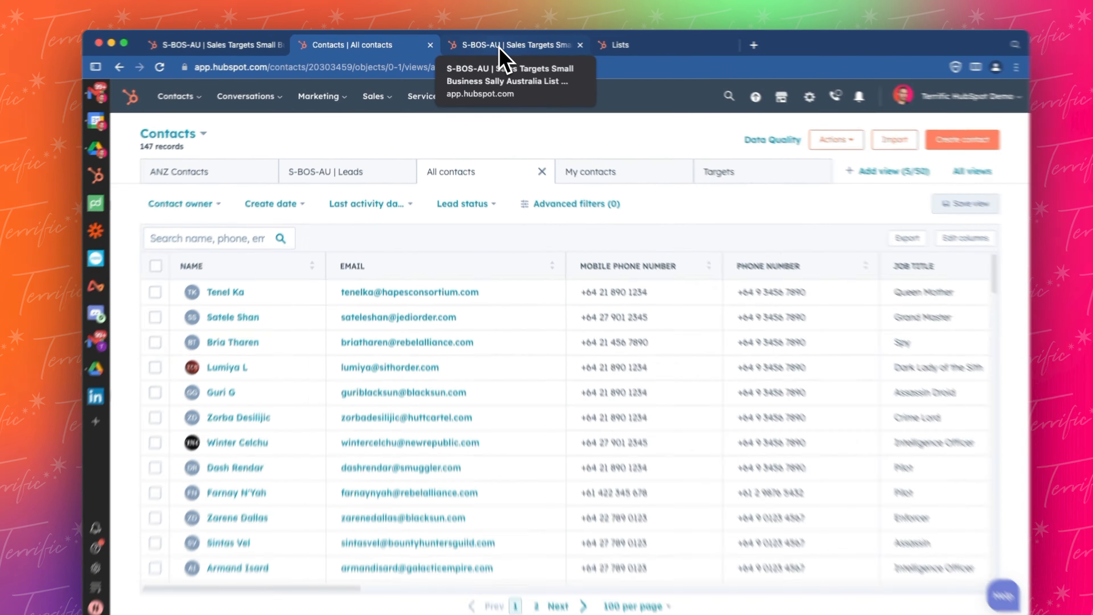
click(495, 46)
click(400, 52)
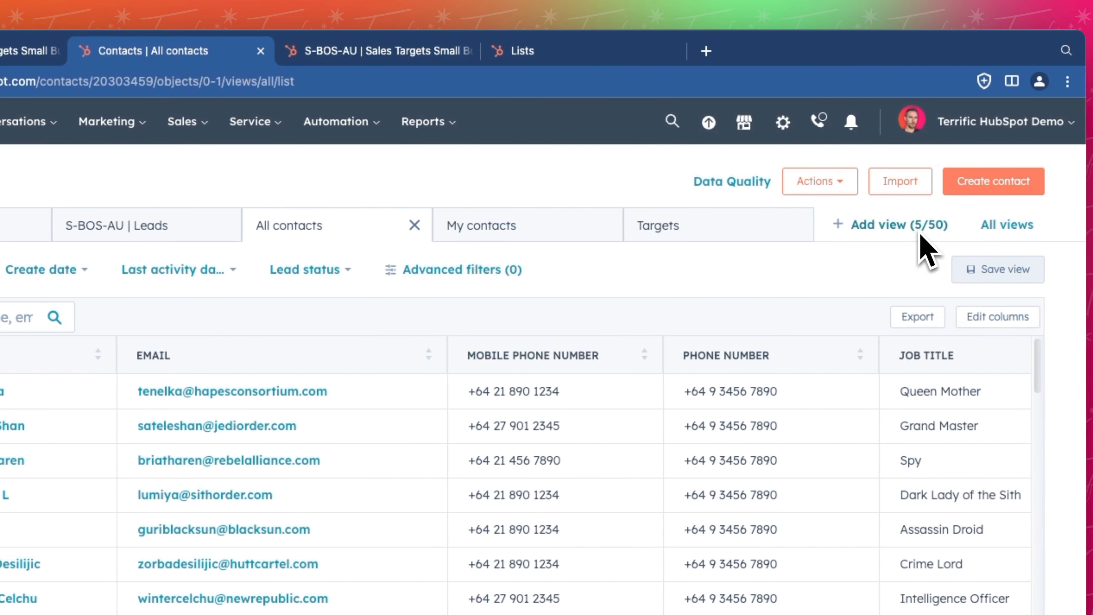
click(430, 50)
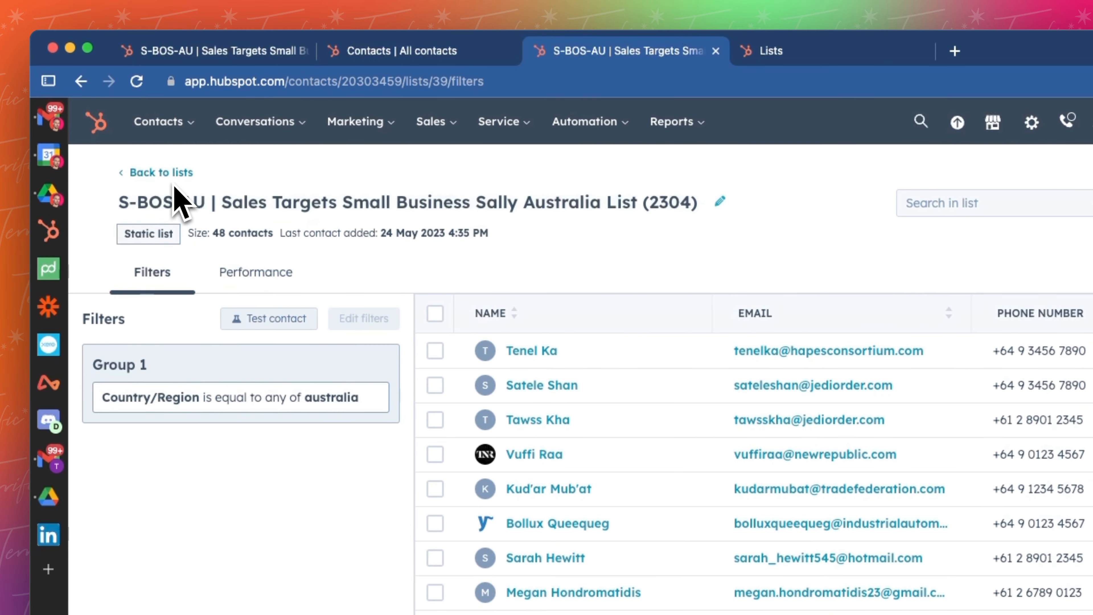
- Return to the overview of all lists and look over the Marketing, Service, Automation and Reports tools
click(189, 172)
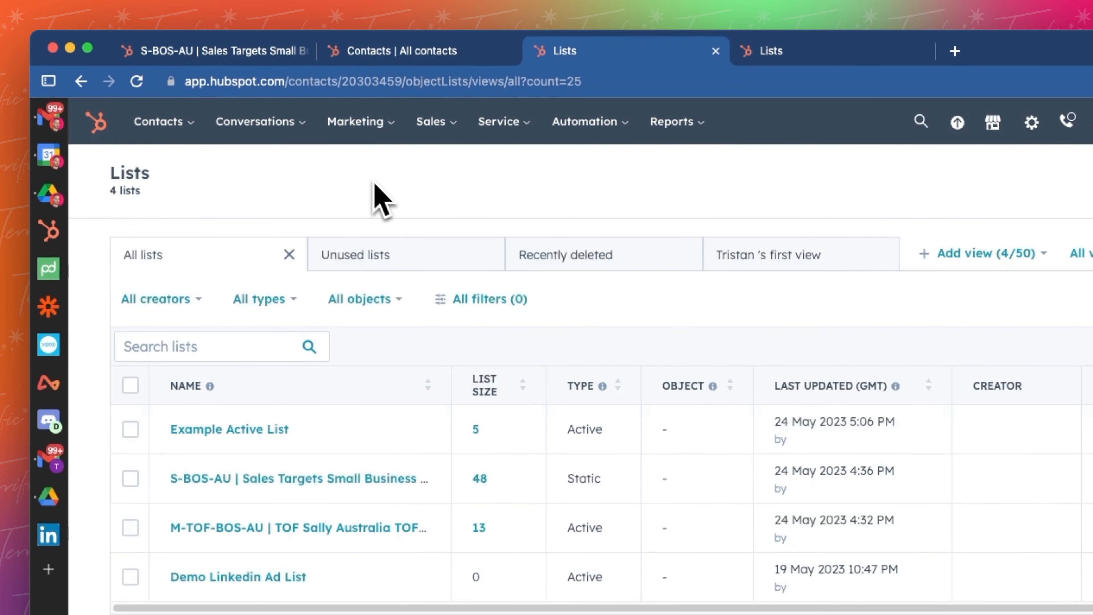
click(371, 127)
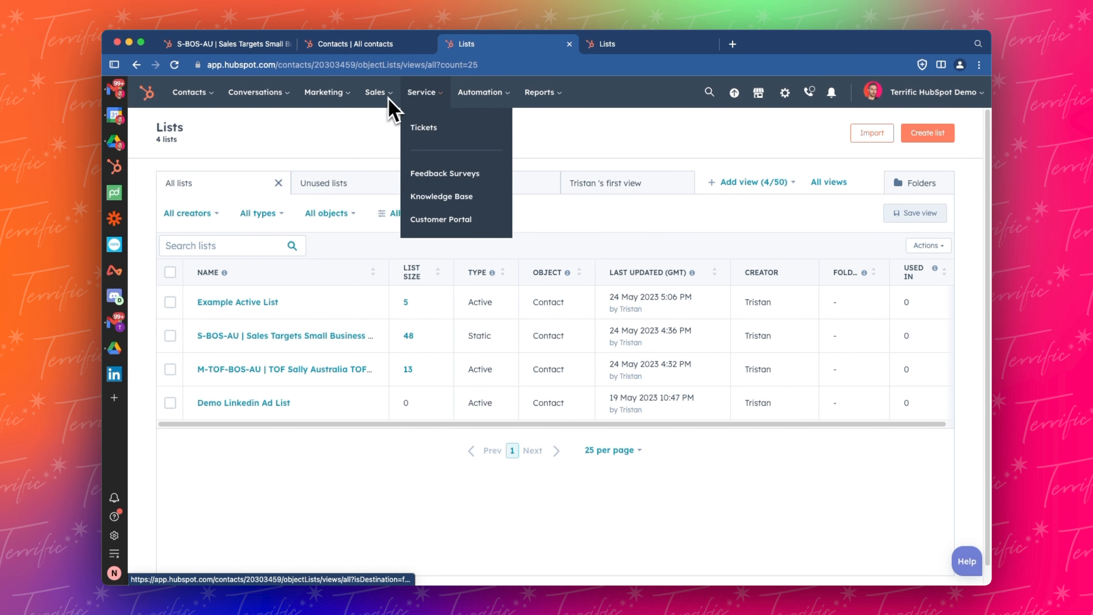
mouse_move(468, 98)
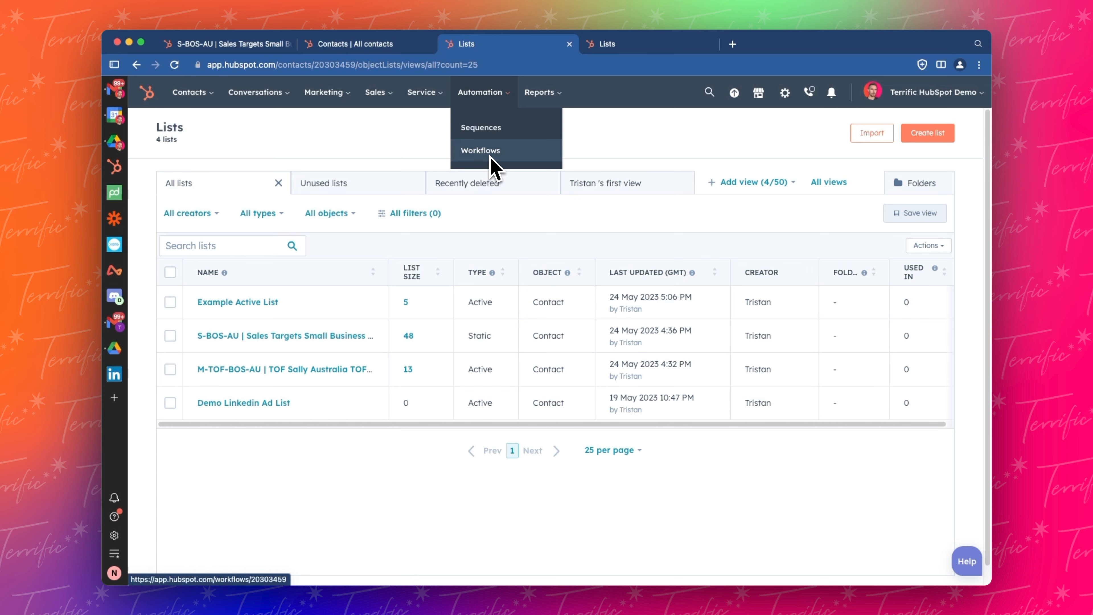
mouse_move(542, 93)
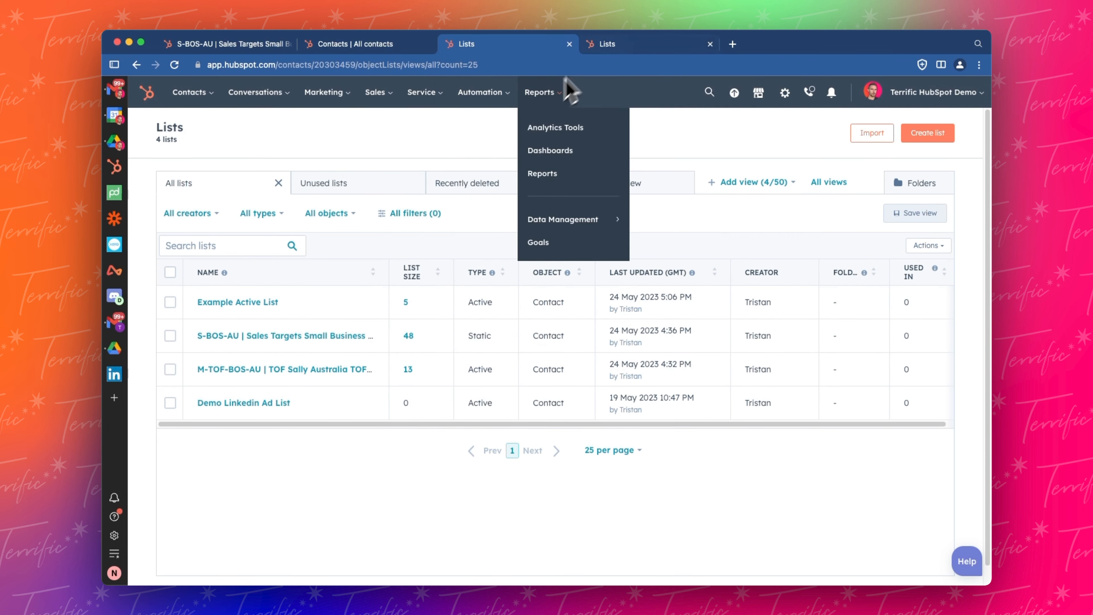
- Switch back to the contacts page, place the All contacts view first among the views, and check the options for adding a view
click(354, 45)
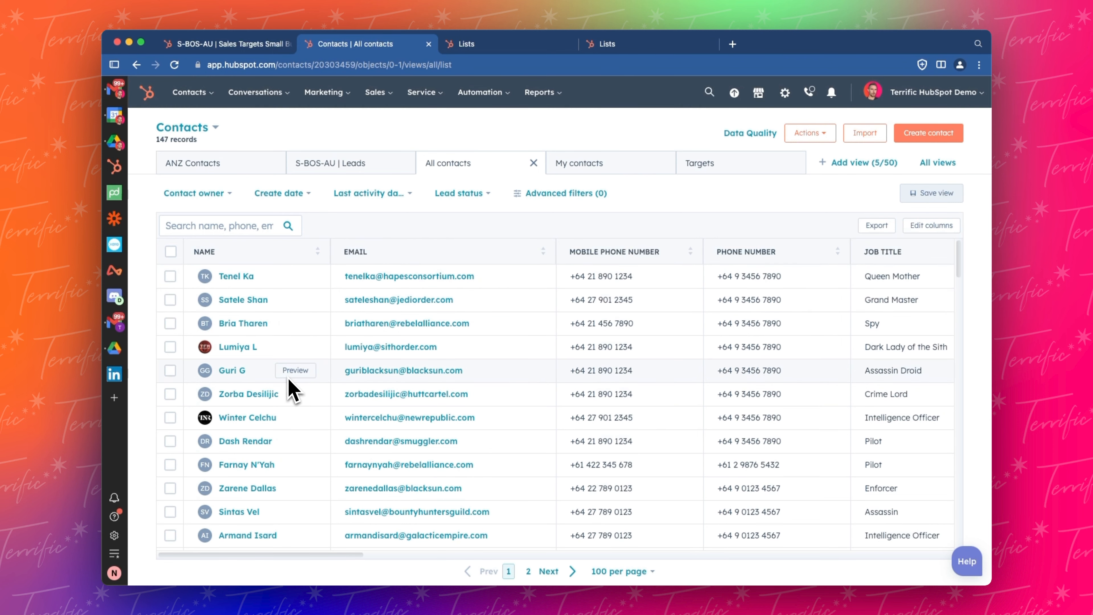
drag(431, 163, 175, 177)
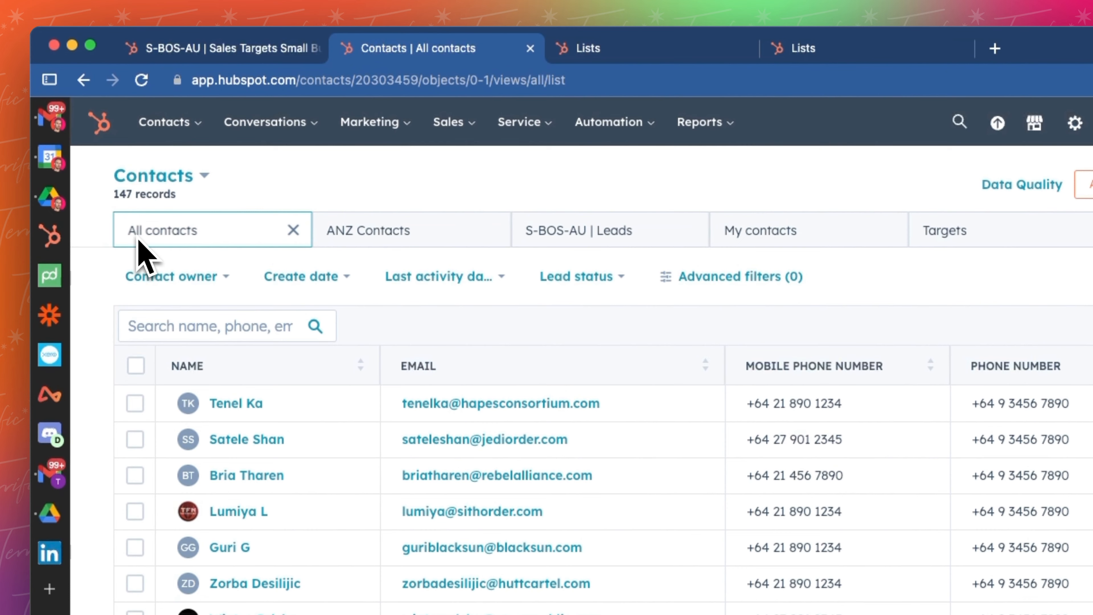
drag(142, 252, 139, 247)
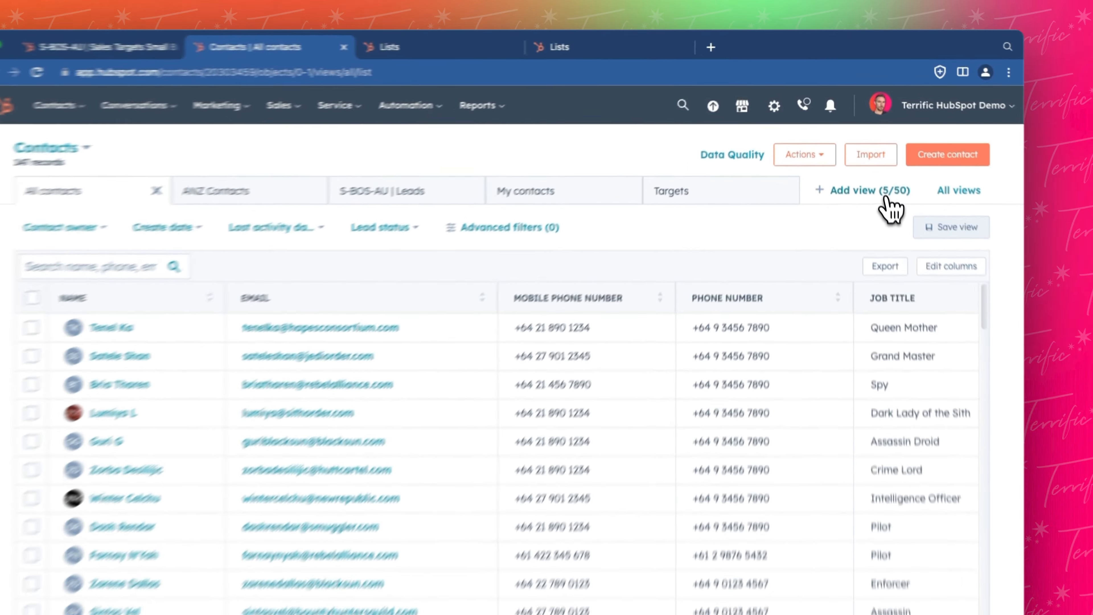
click(888, 199)
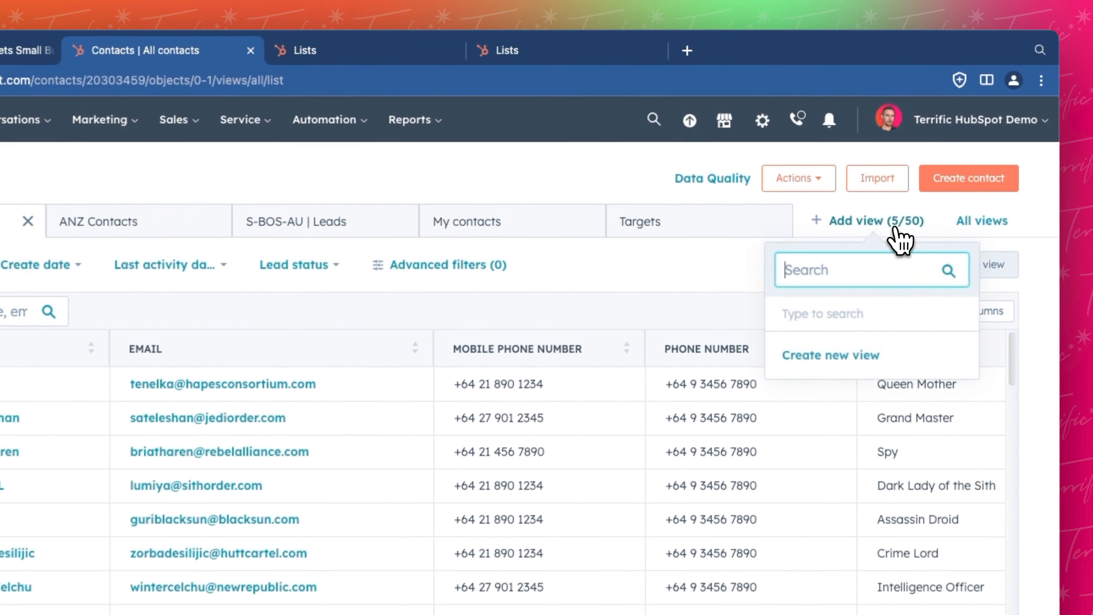
click(892, 203)
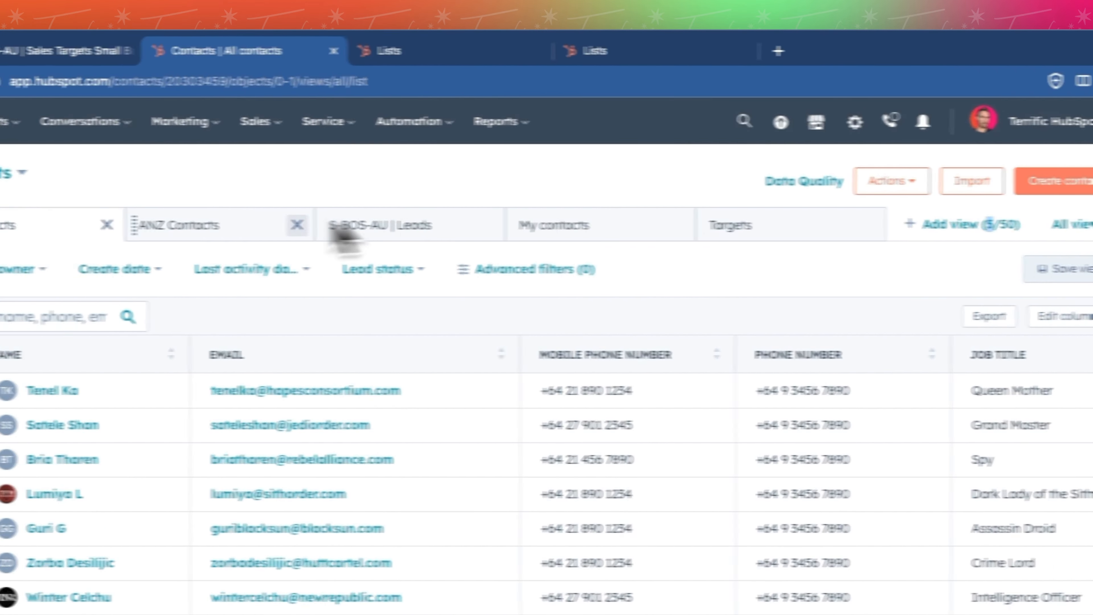